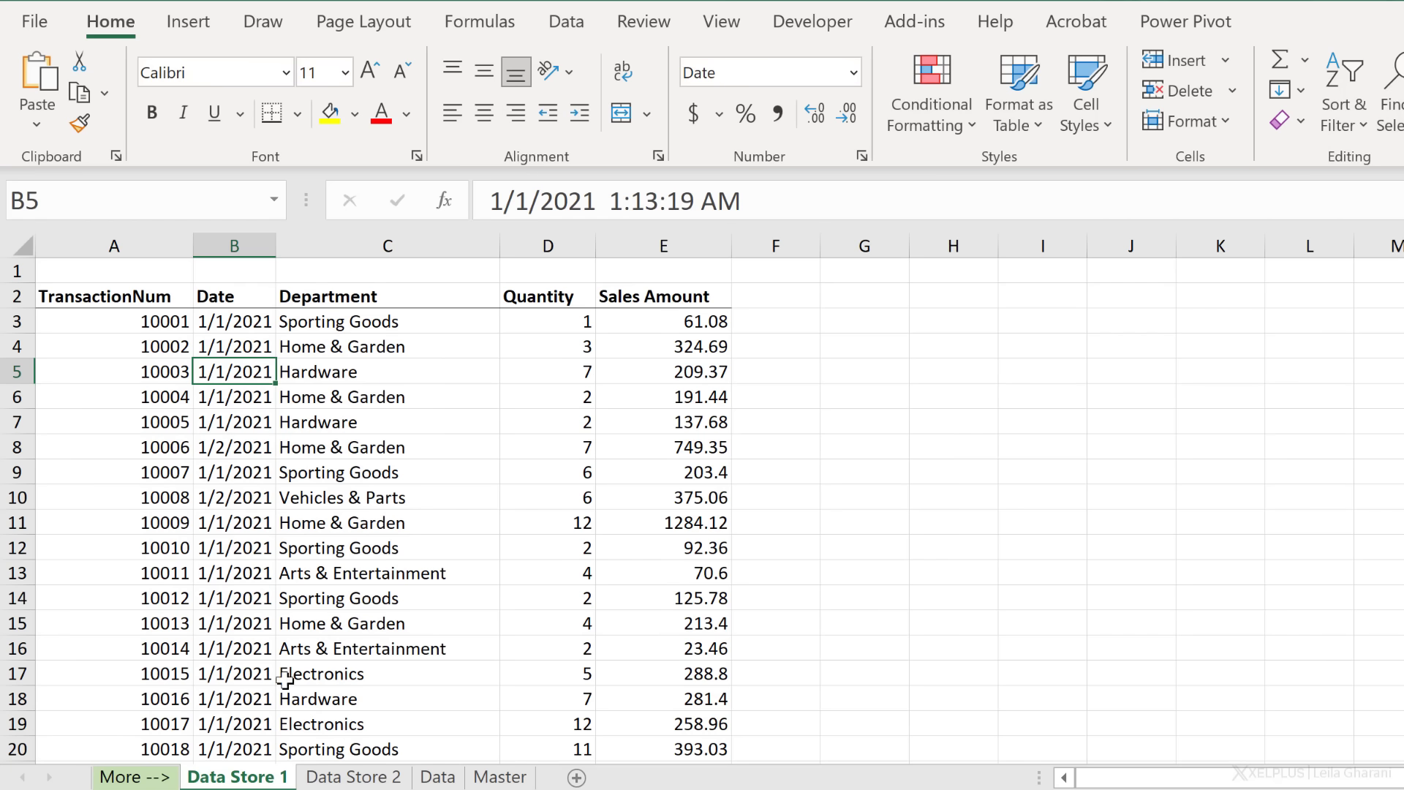
Compare the column headers on Data Store 1 and Data Store 2, then select a Data Store 1 data cell
ctrl+click(310, 778)
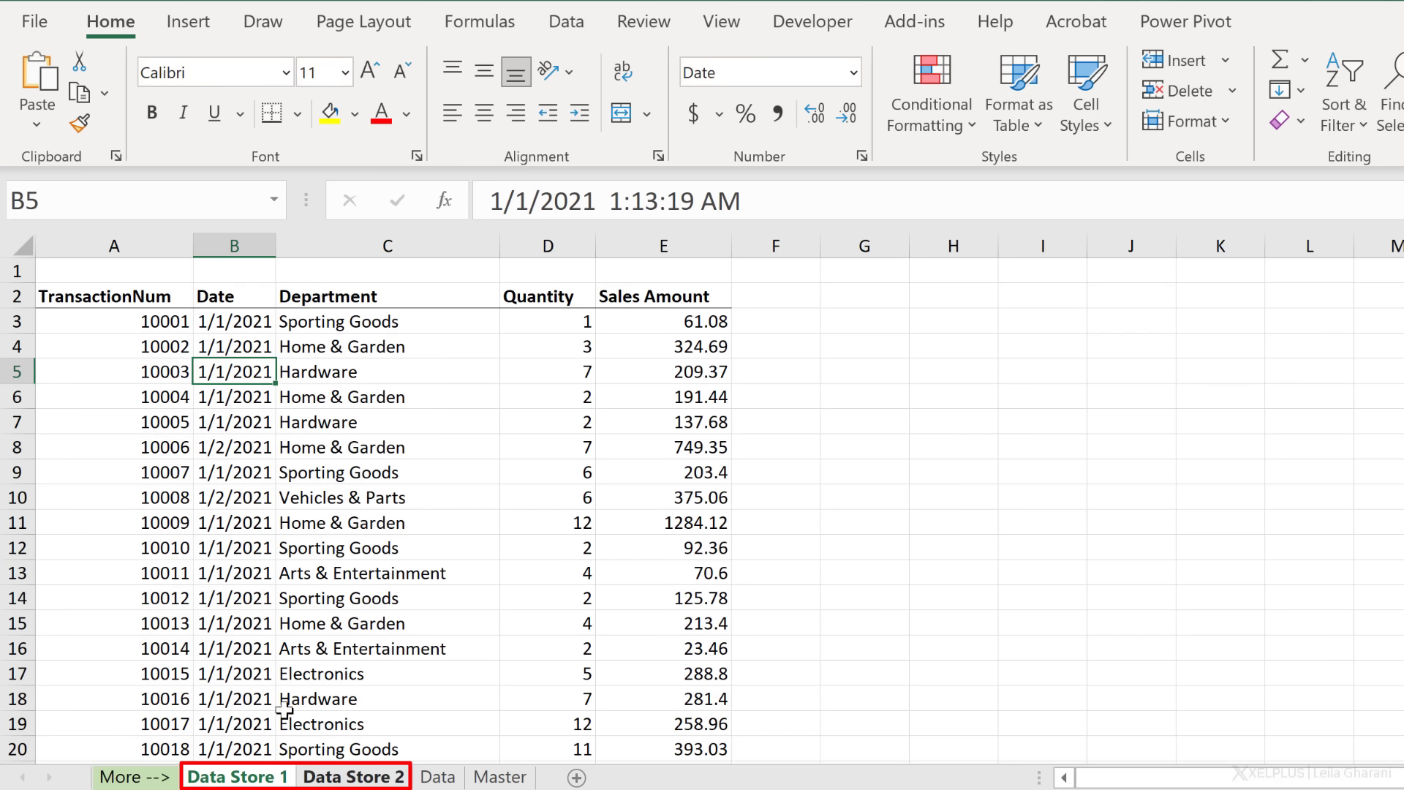
click(107, 295)
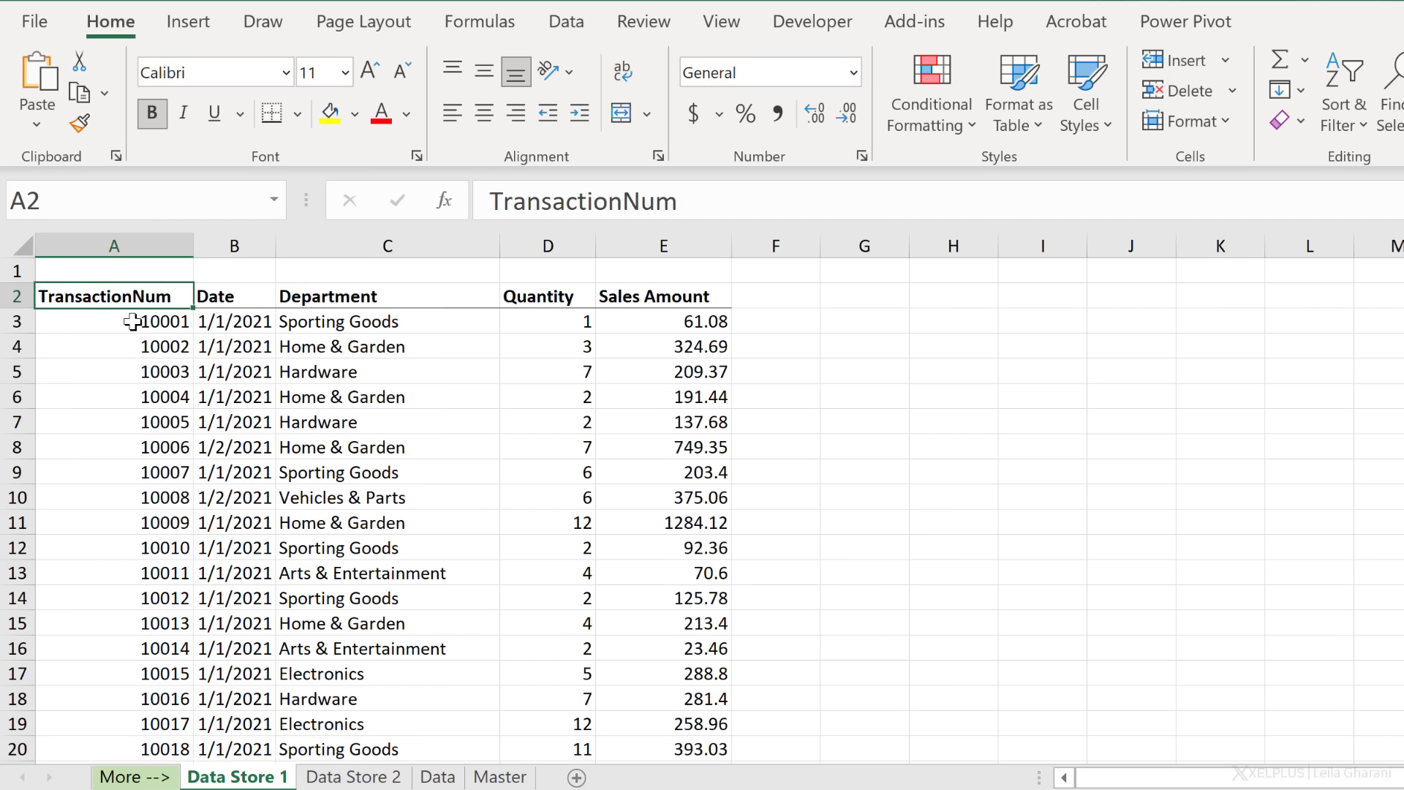
click(675, 304)
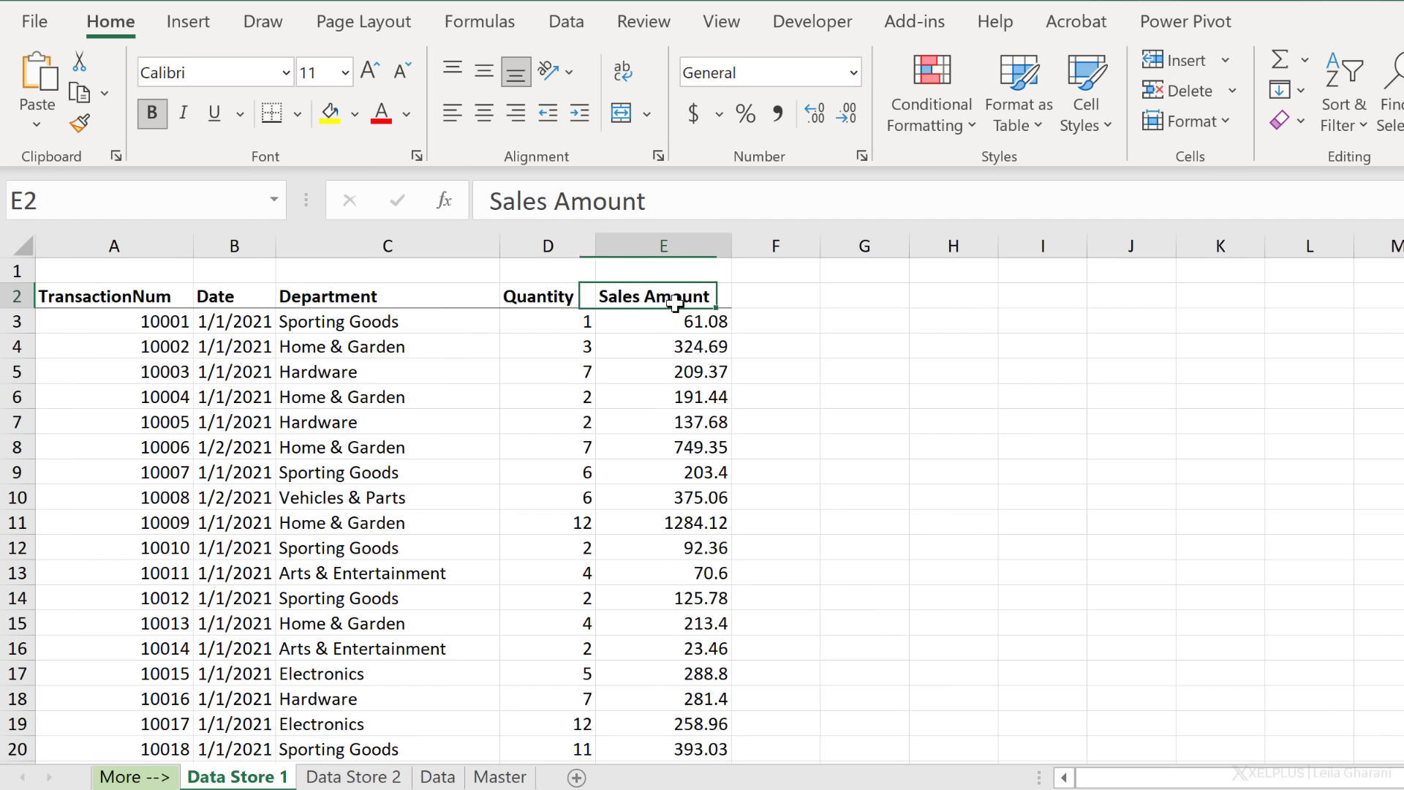
click(384, 777)
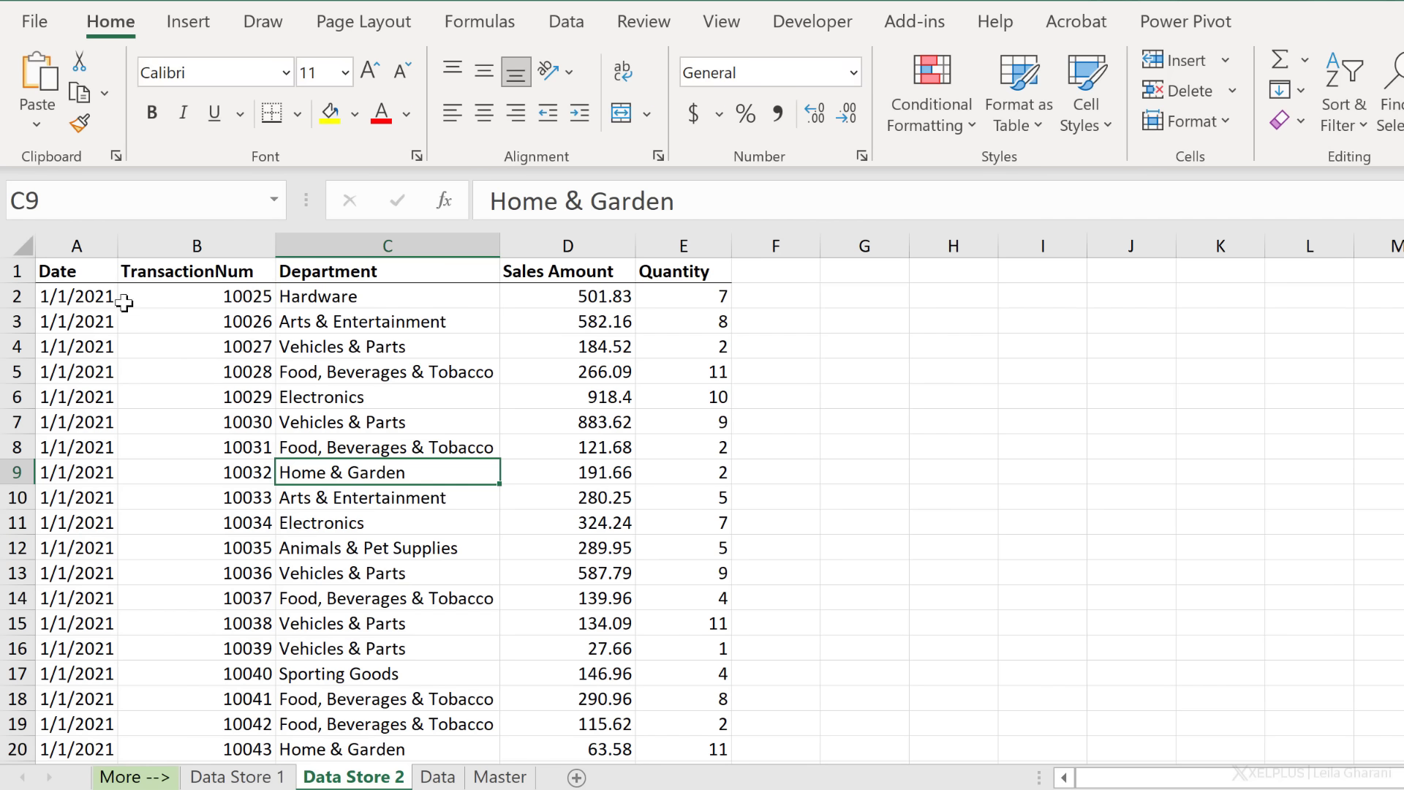
click(88, 277)
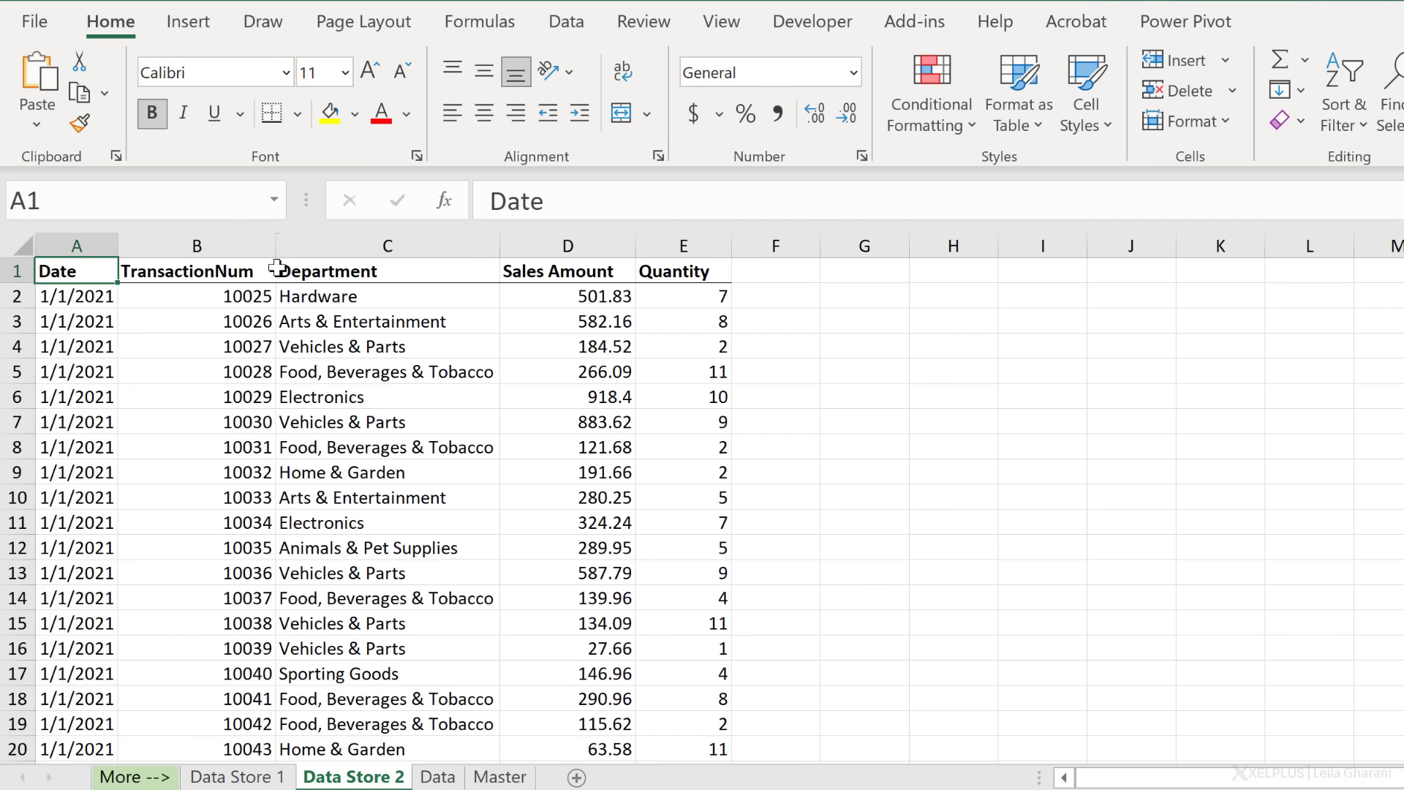
click(660, 269)
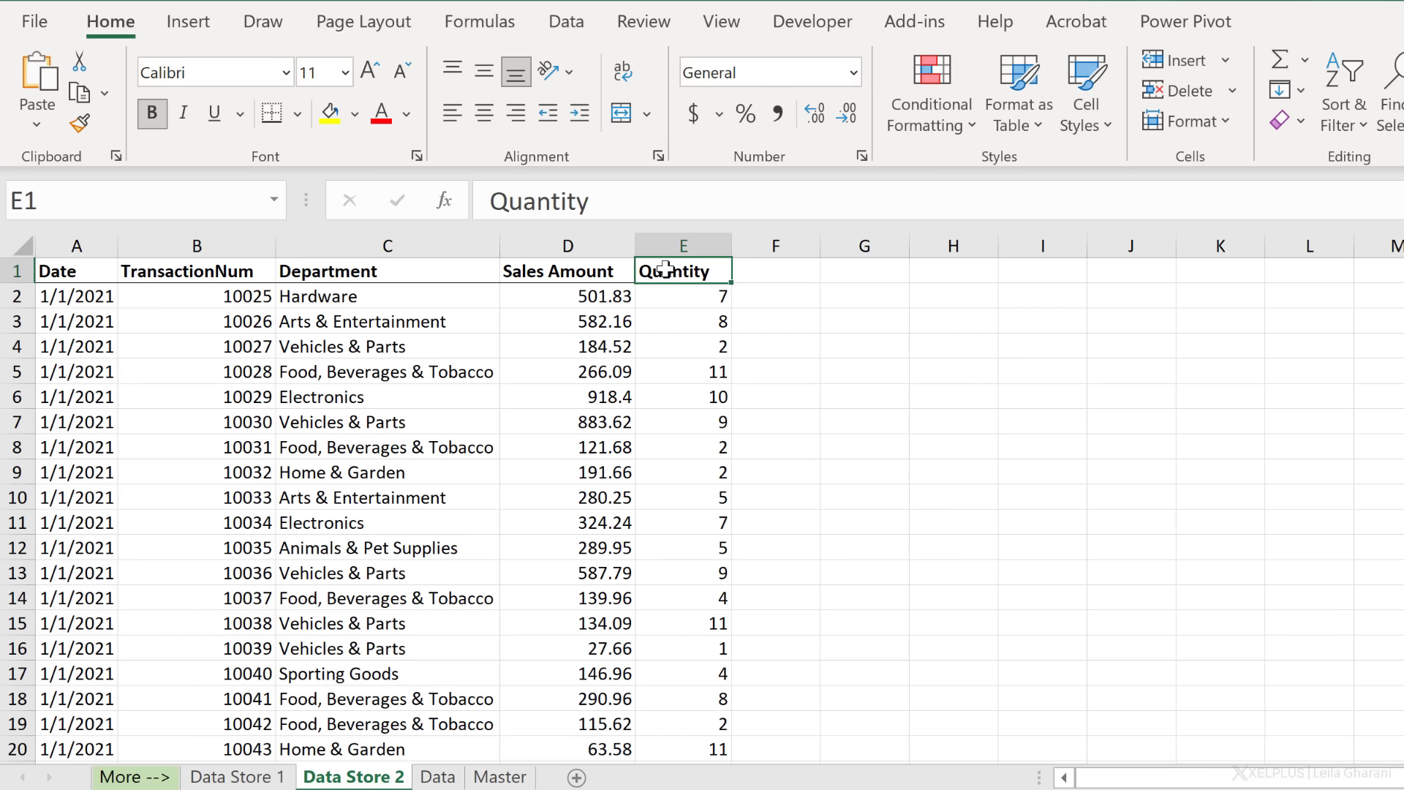
drag(664, 269, 82, 276)
click(229, 275)
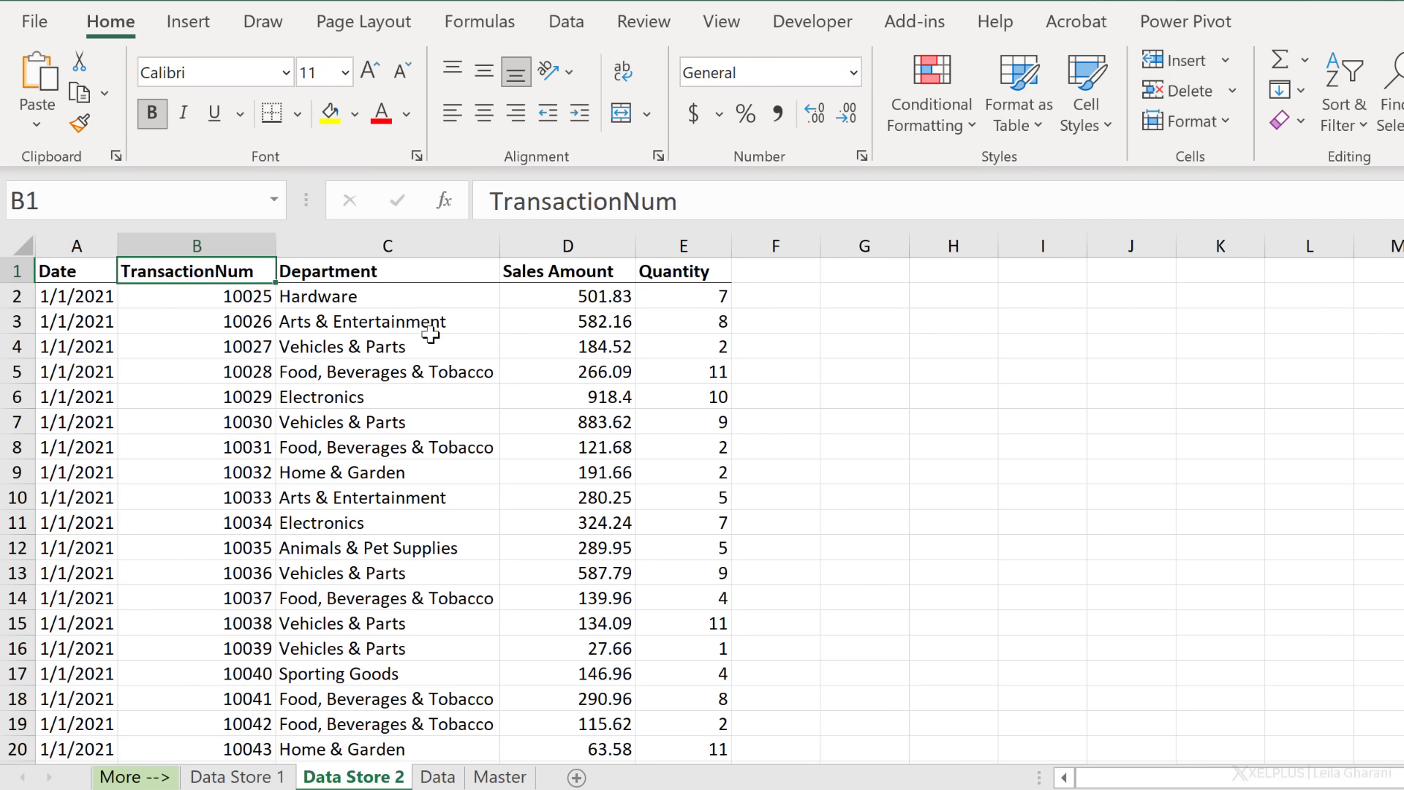
click(260, 778)
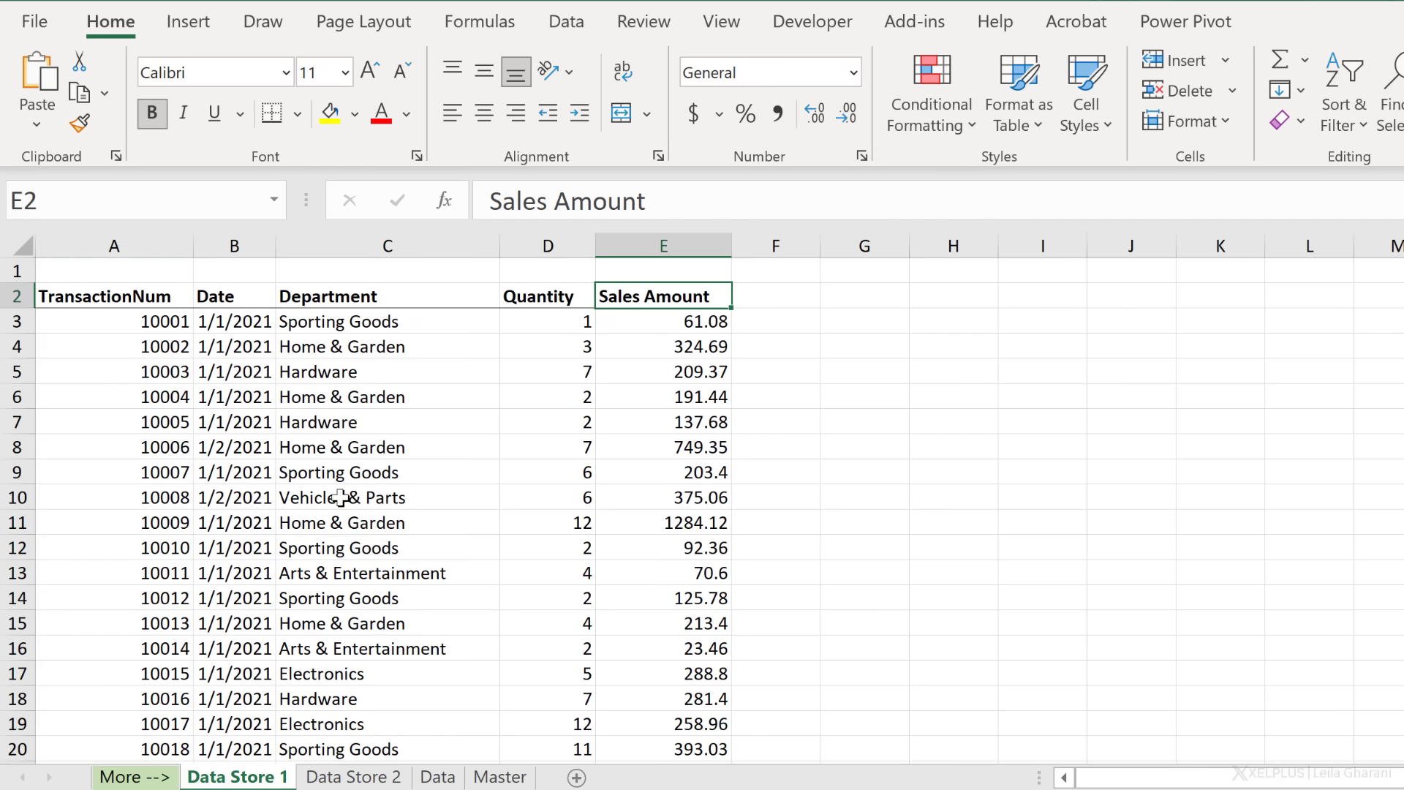
click(344, 448)
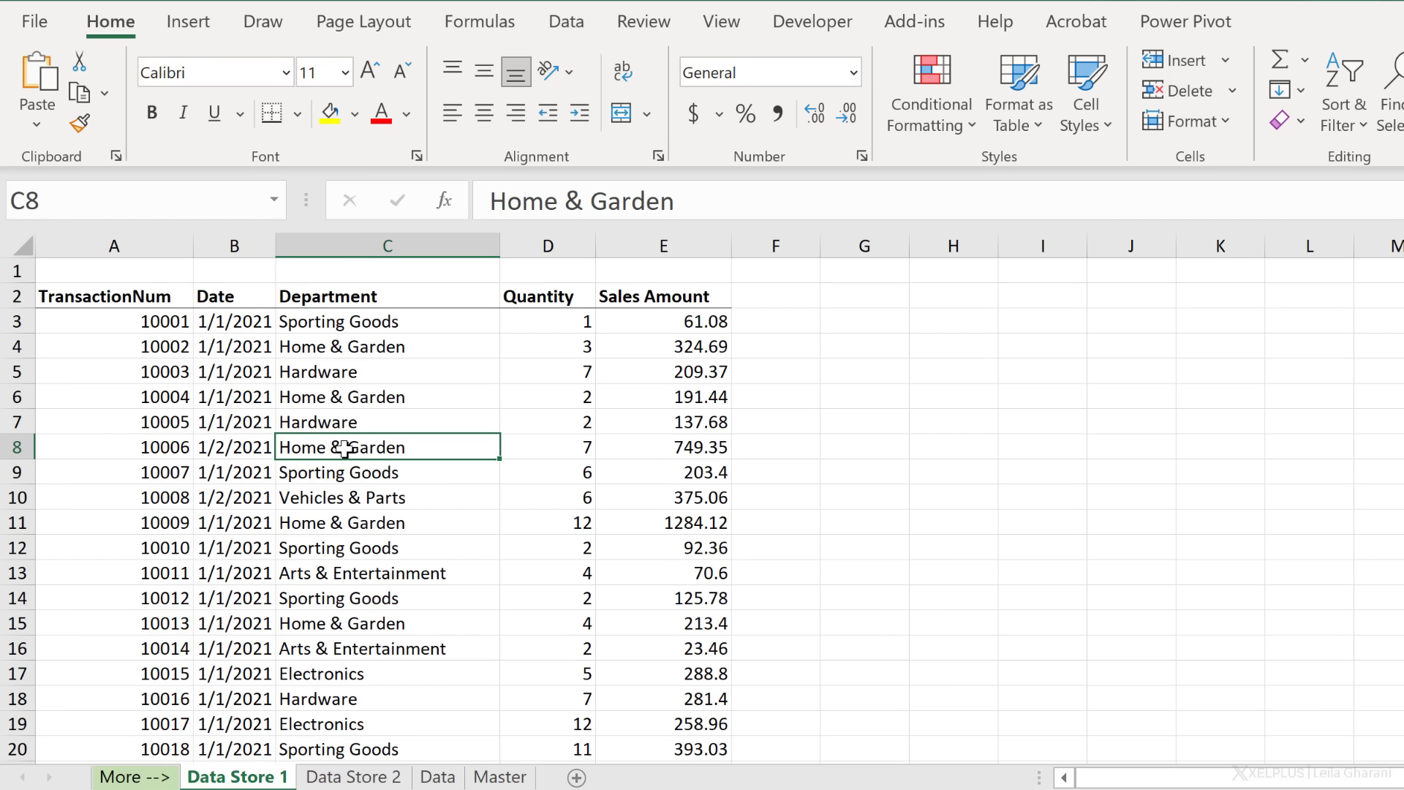
Convert A2:E26 into a table with style None named TableStore1
key(ctrl+t)
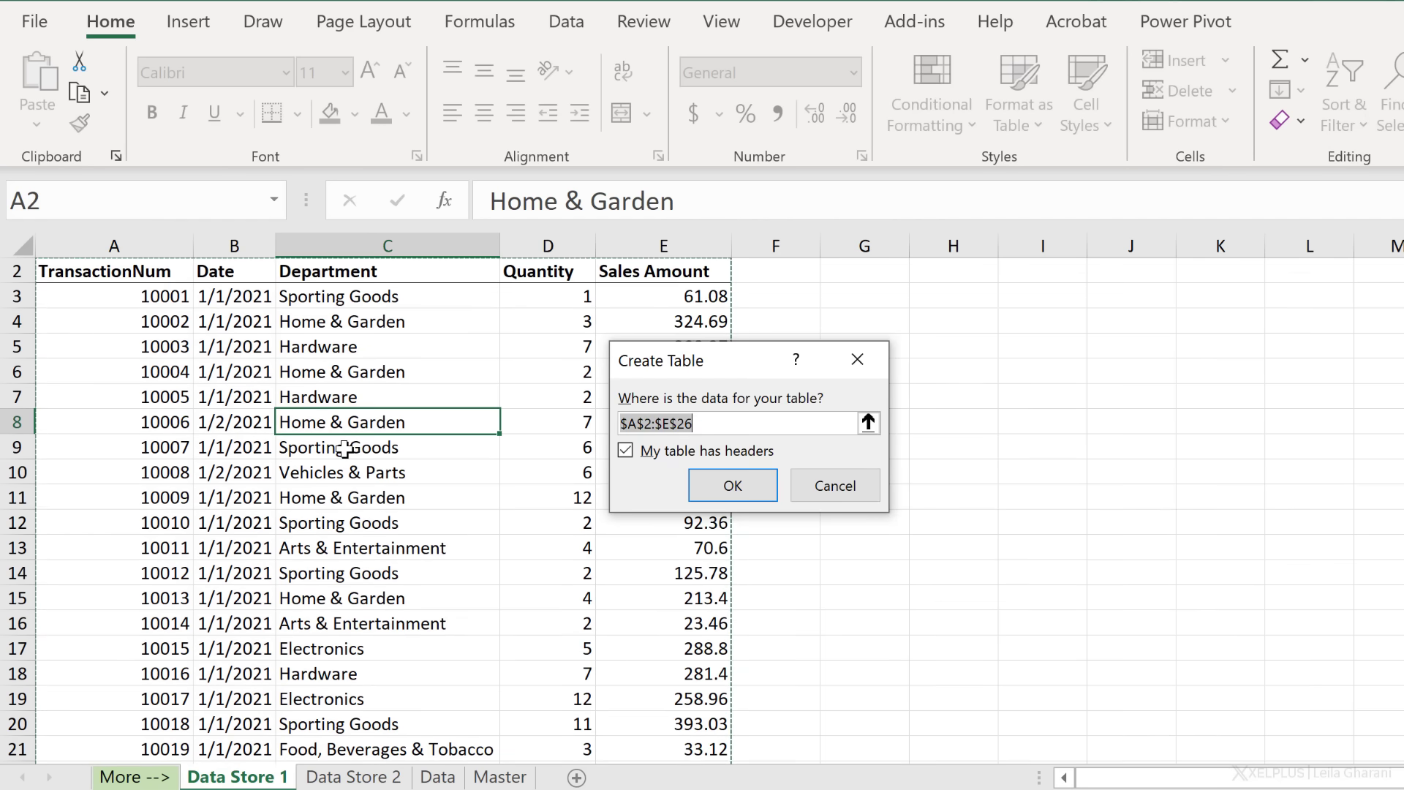
click(733, 488)
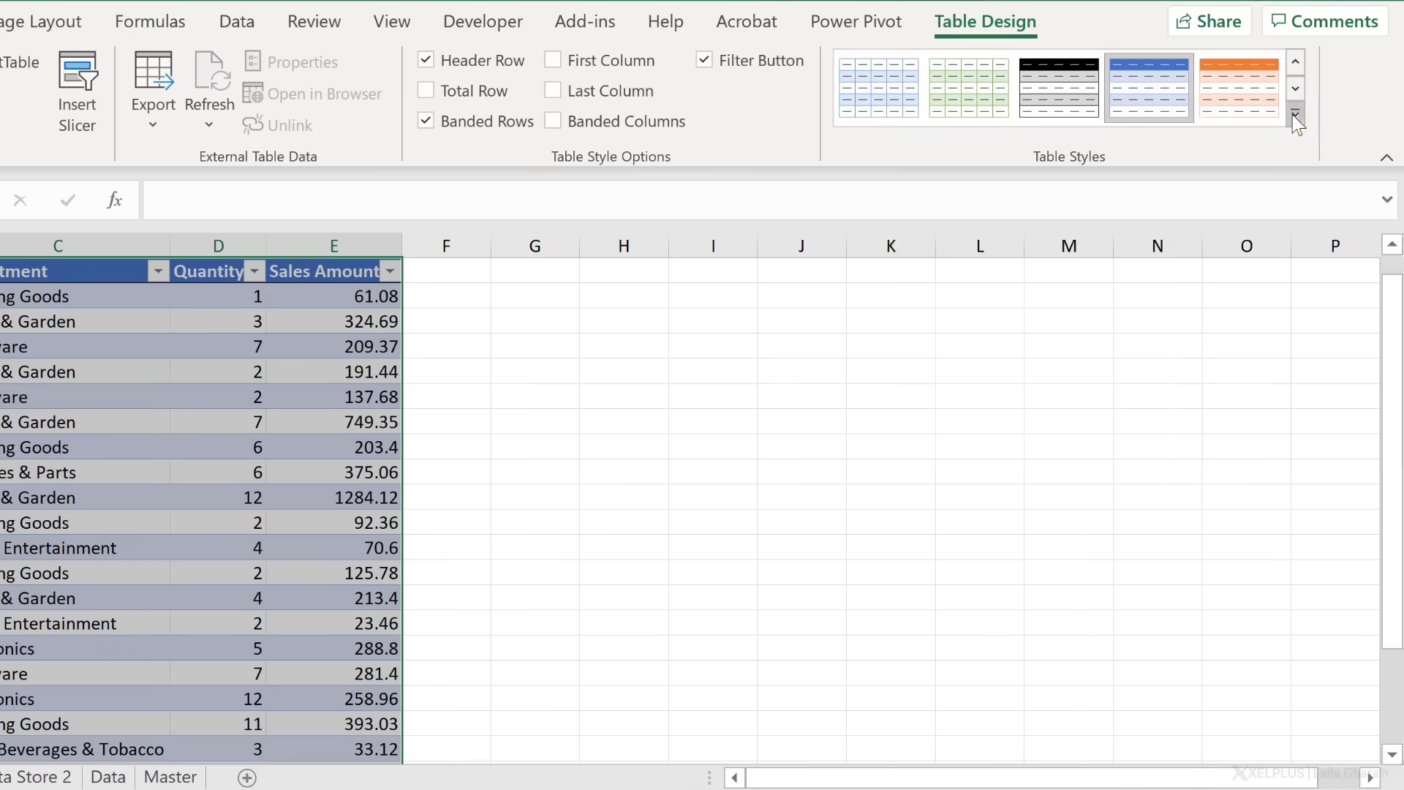
click(1296, 123)
click(885, 134)
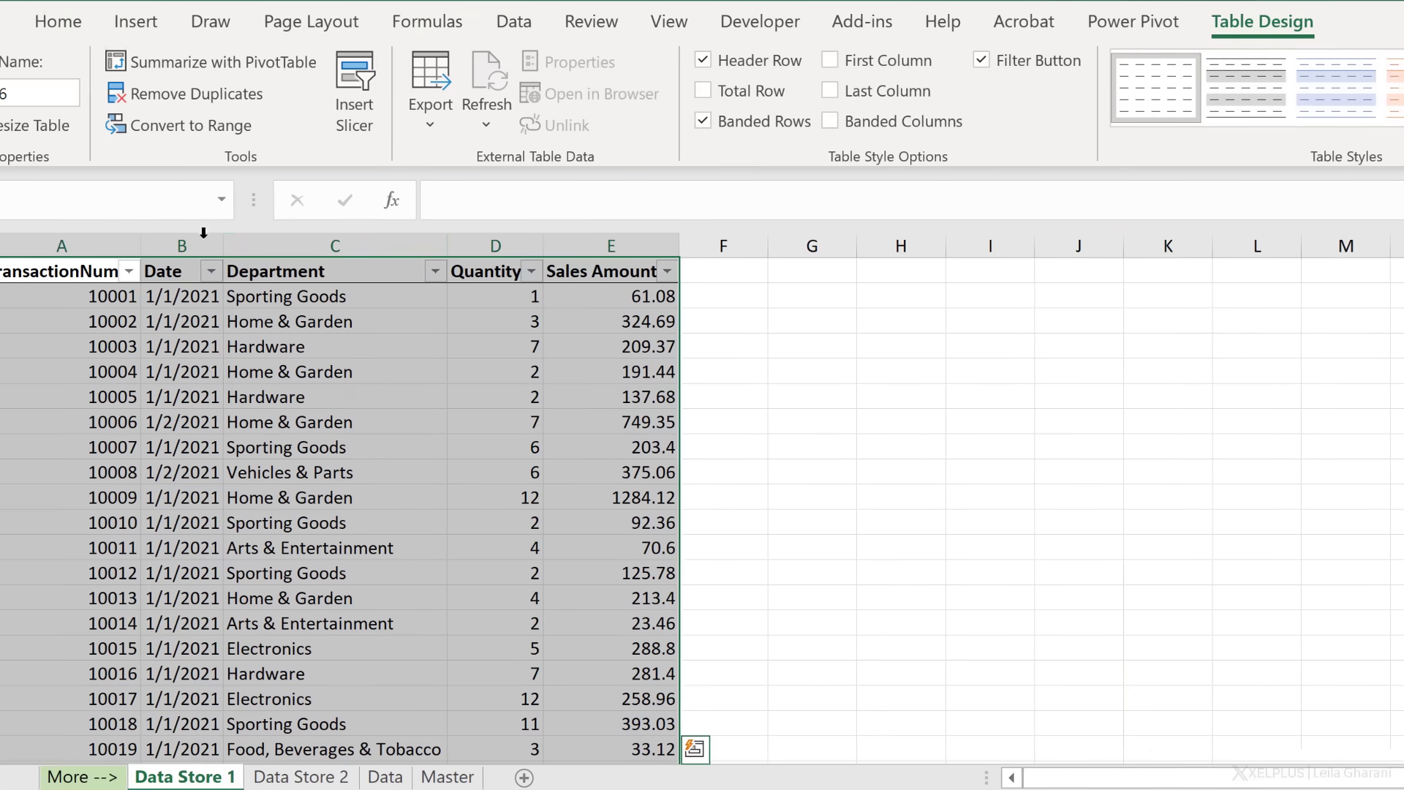
click(40, 96)
click(40, 96)
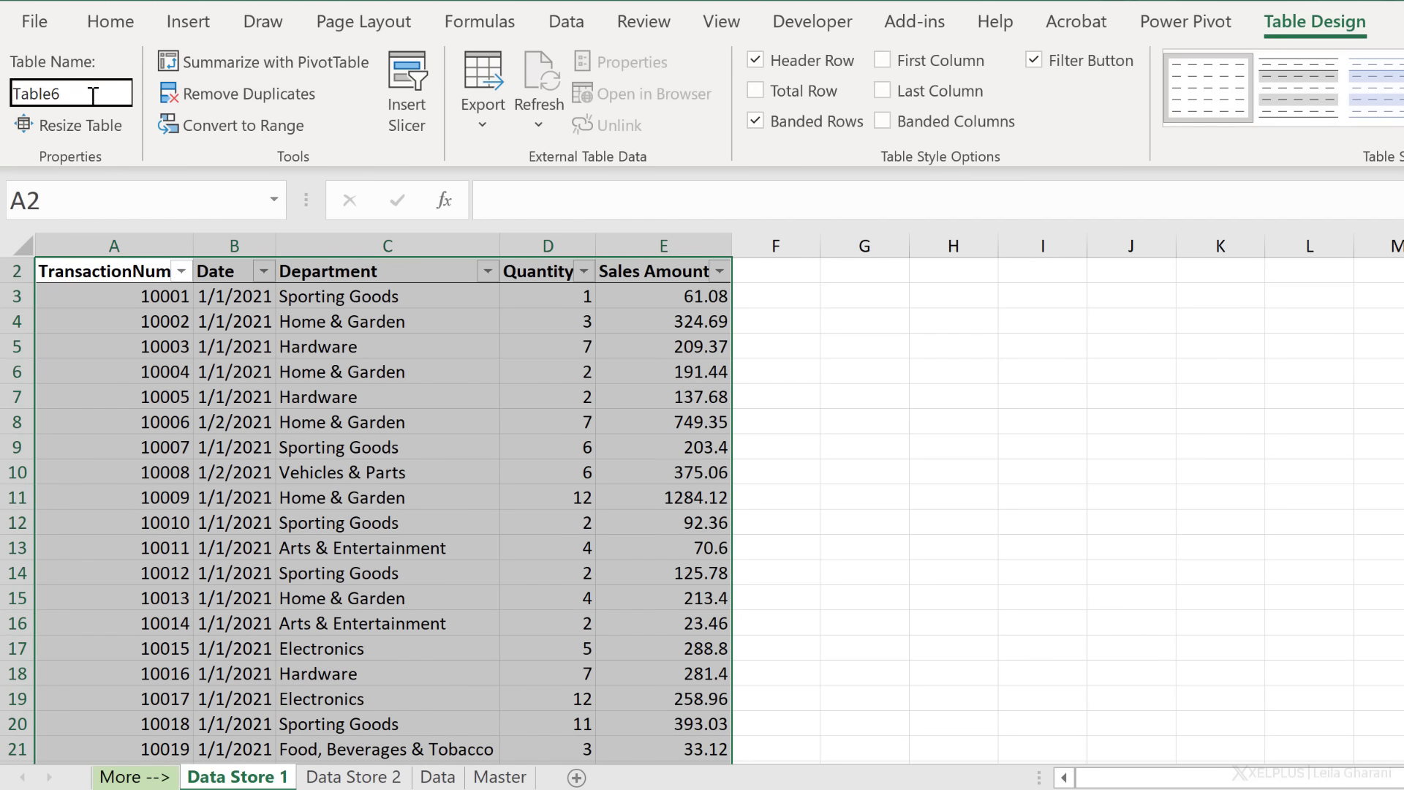
text(tore1)
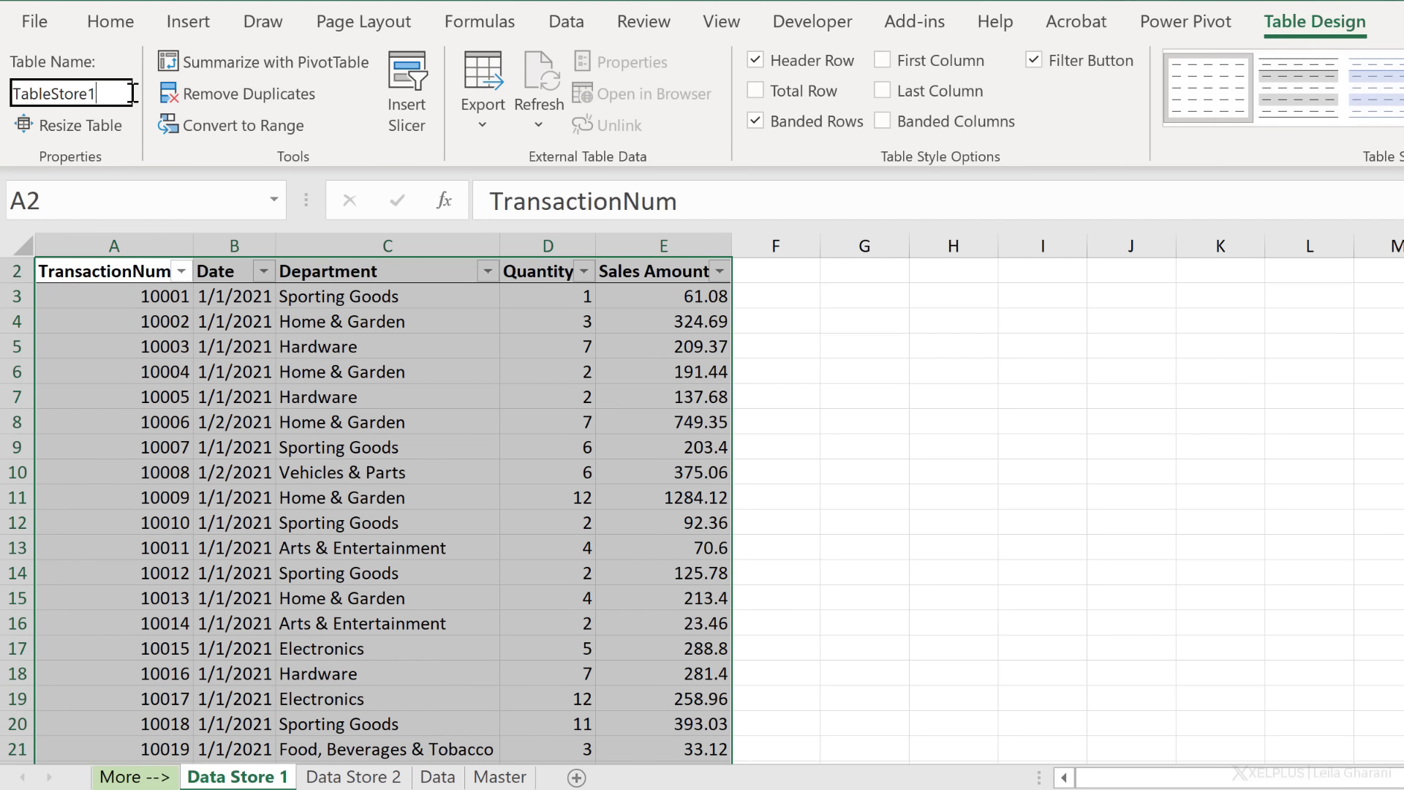
key(Return)
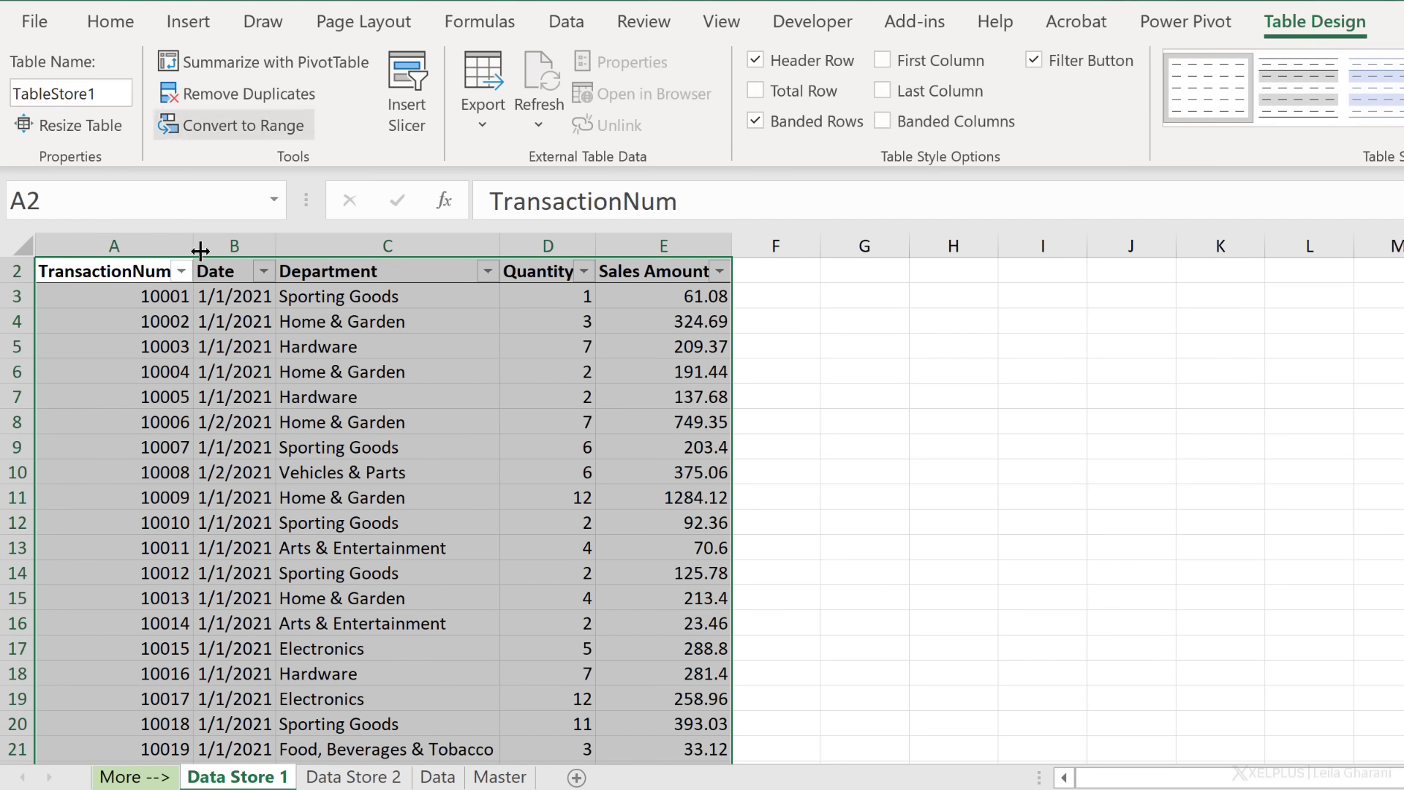
click(379, 777)
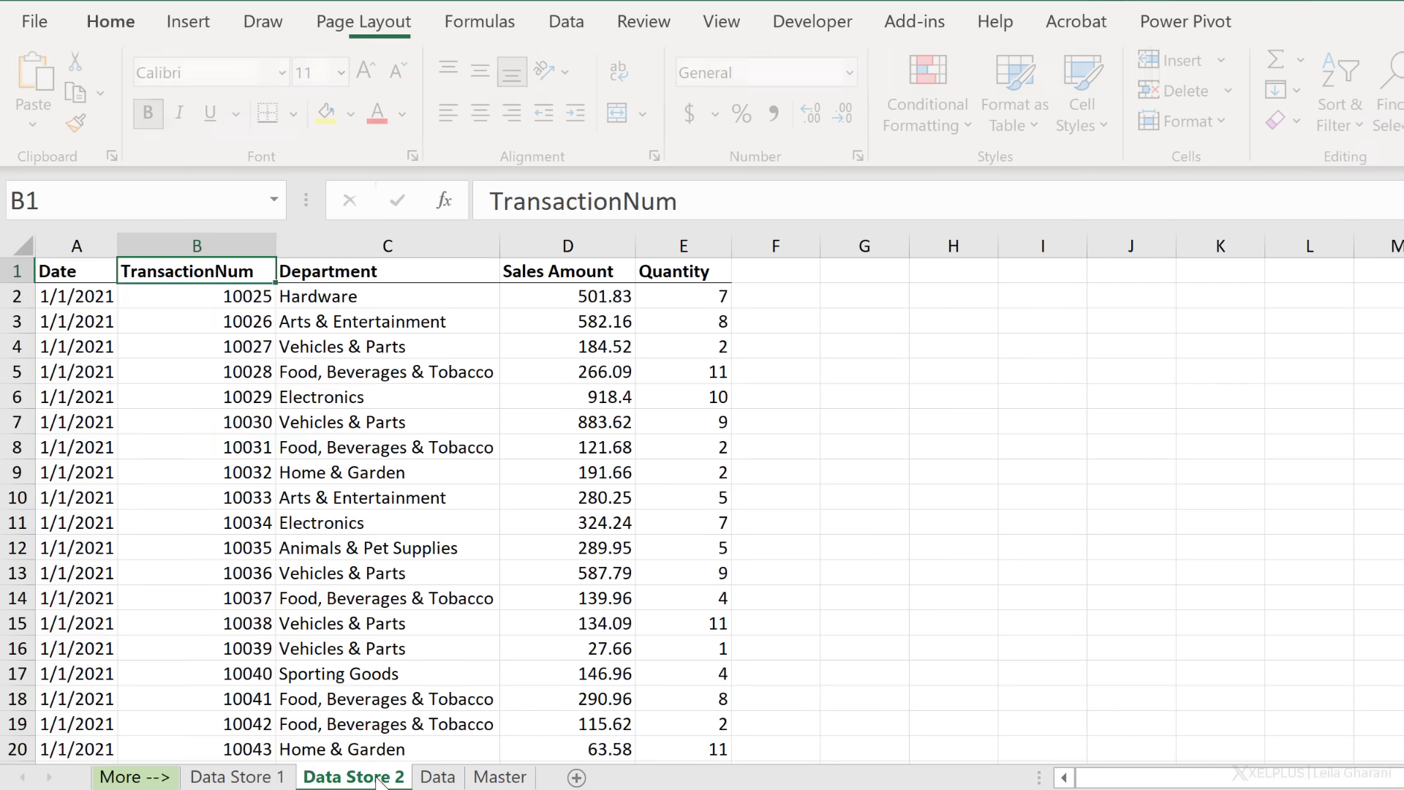
Turn Data Store 2's range A1:E195 into a light-styled table named TableStore2
click(216, 413)
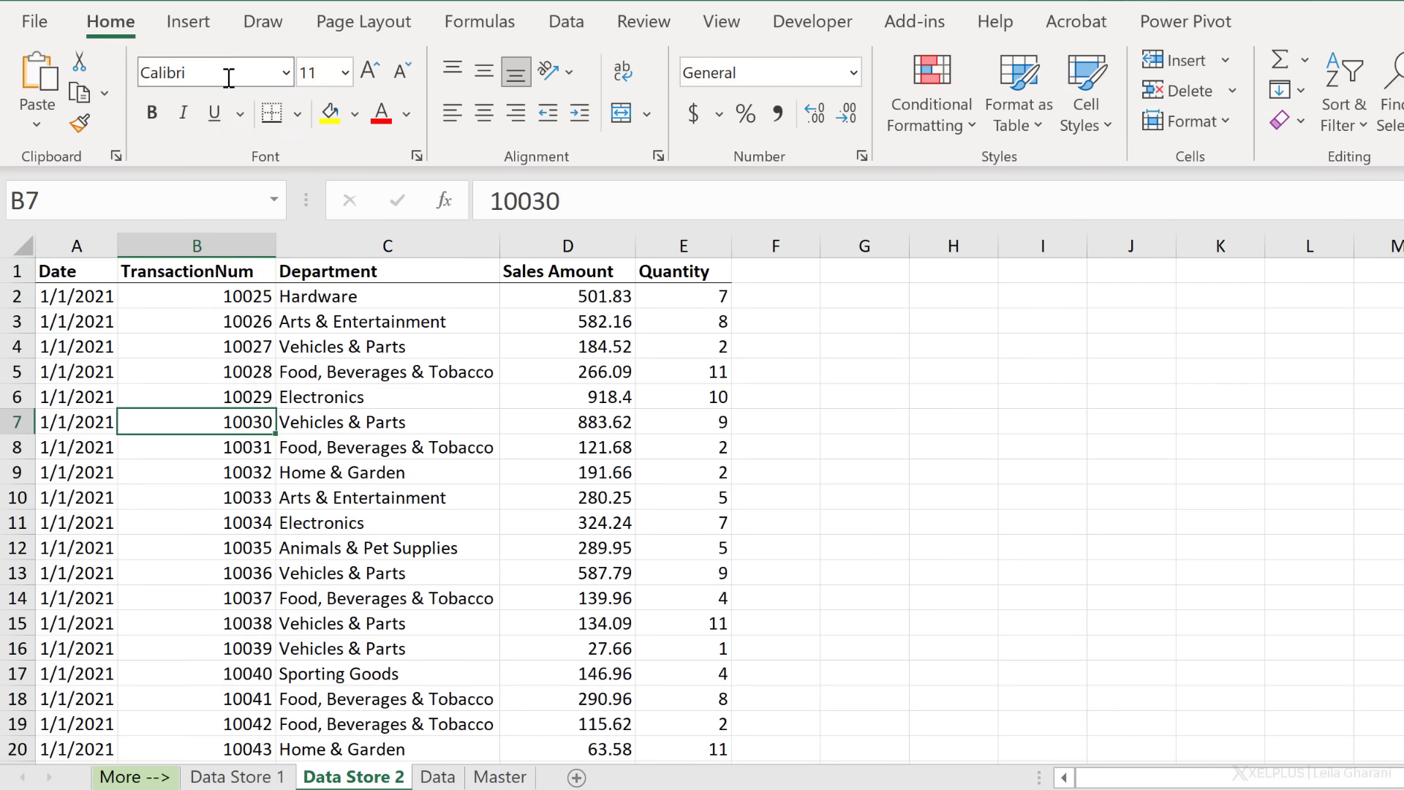
click(198, 29)
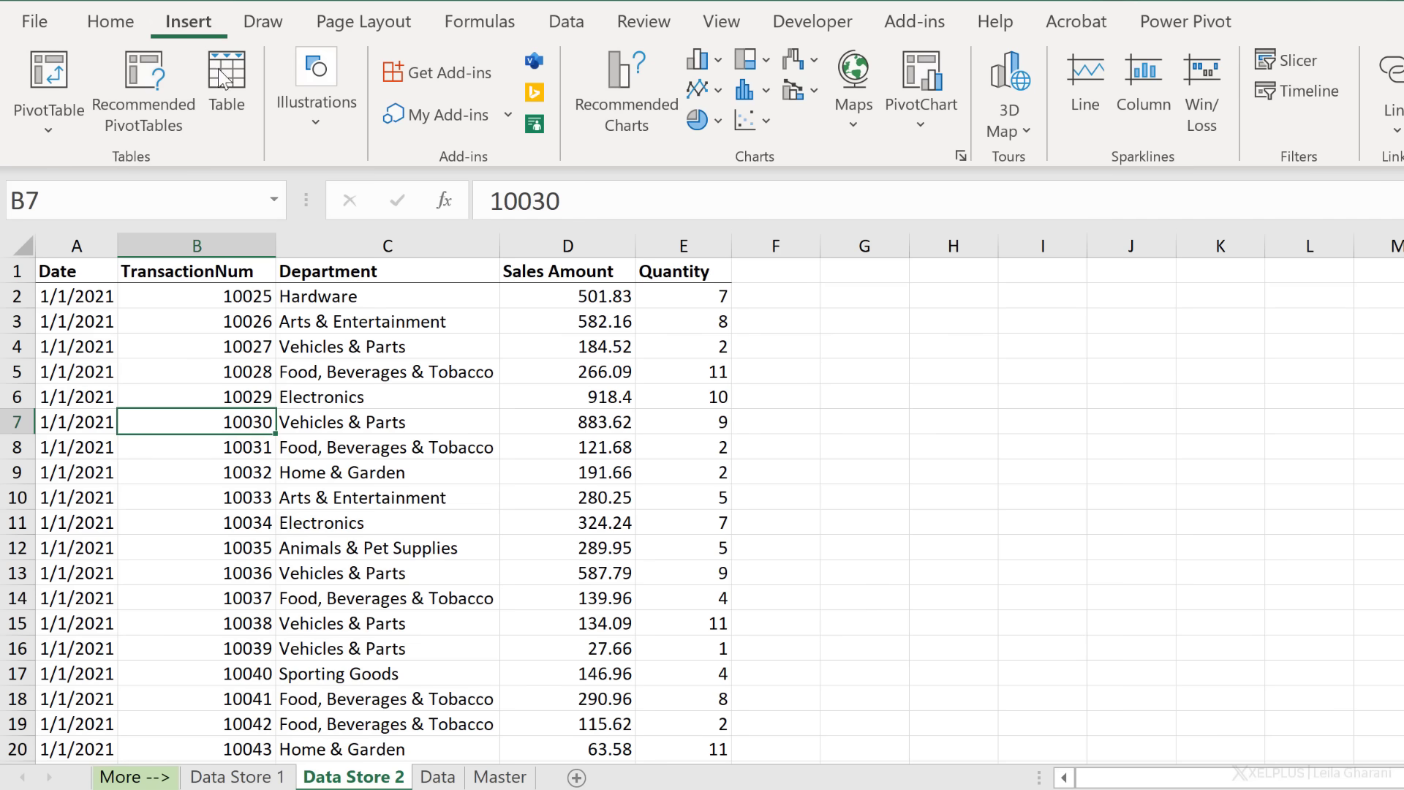
click(226, 95)
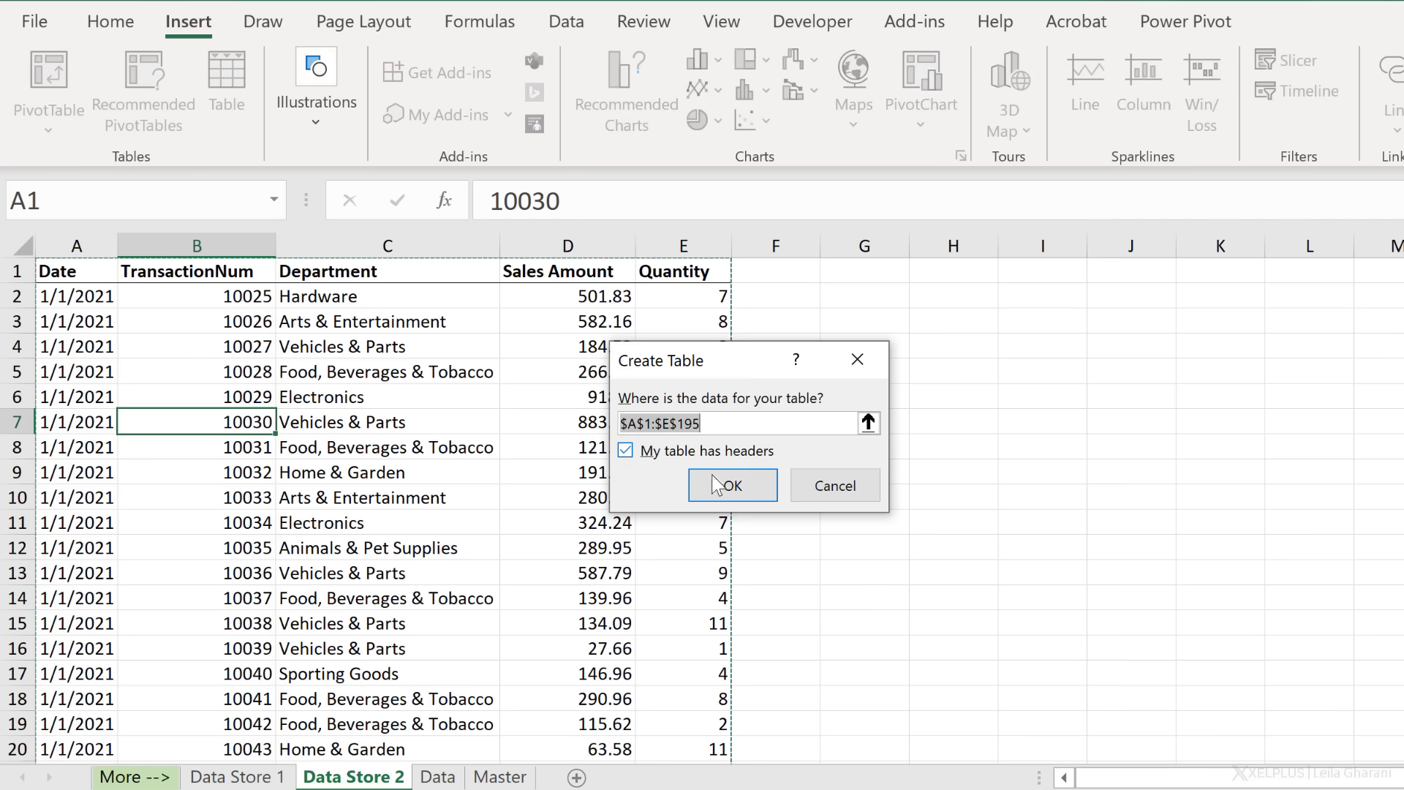
click(720, 486)
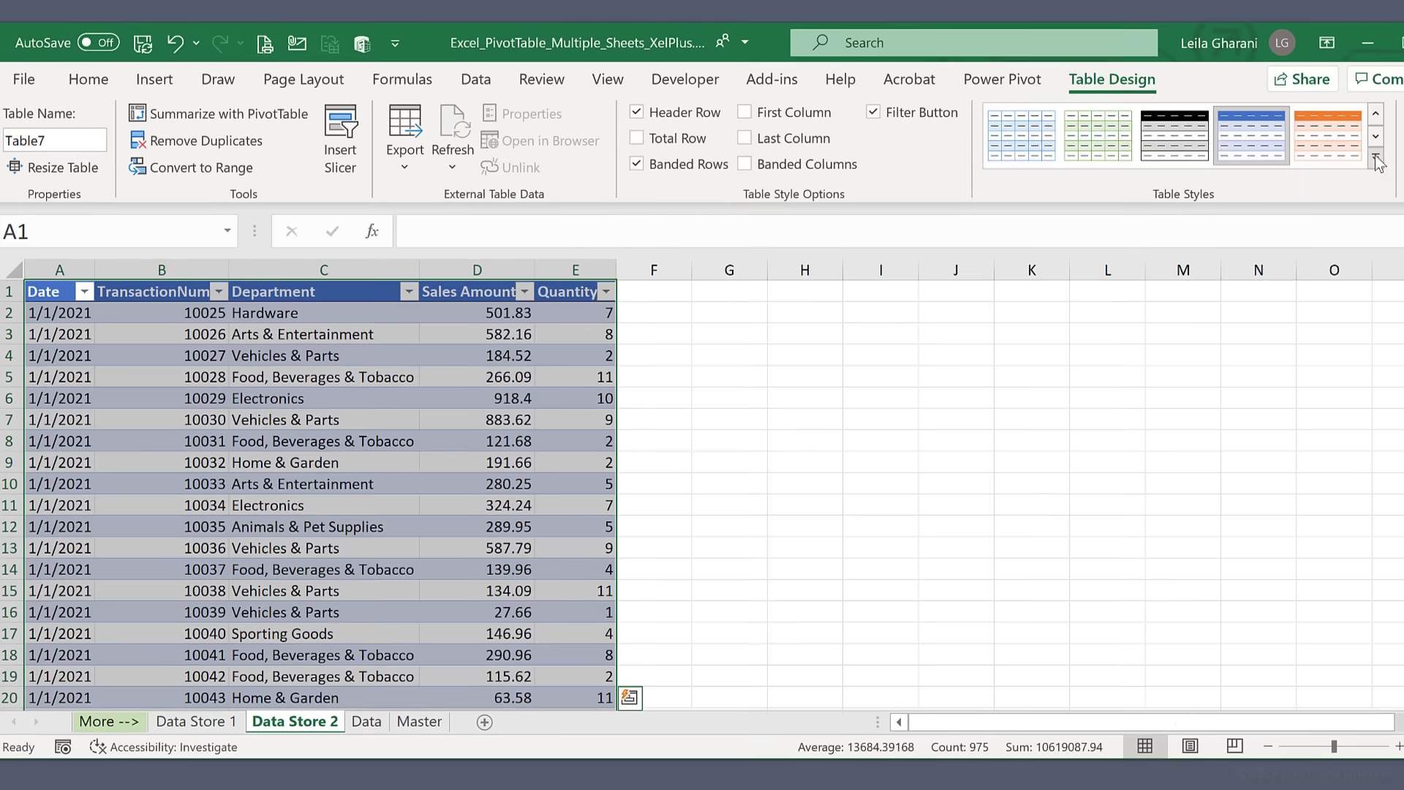
click(1378, 162)
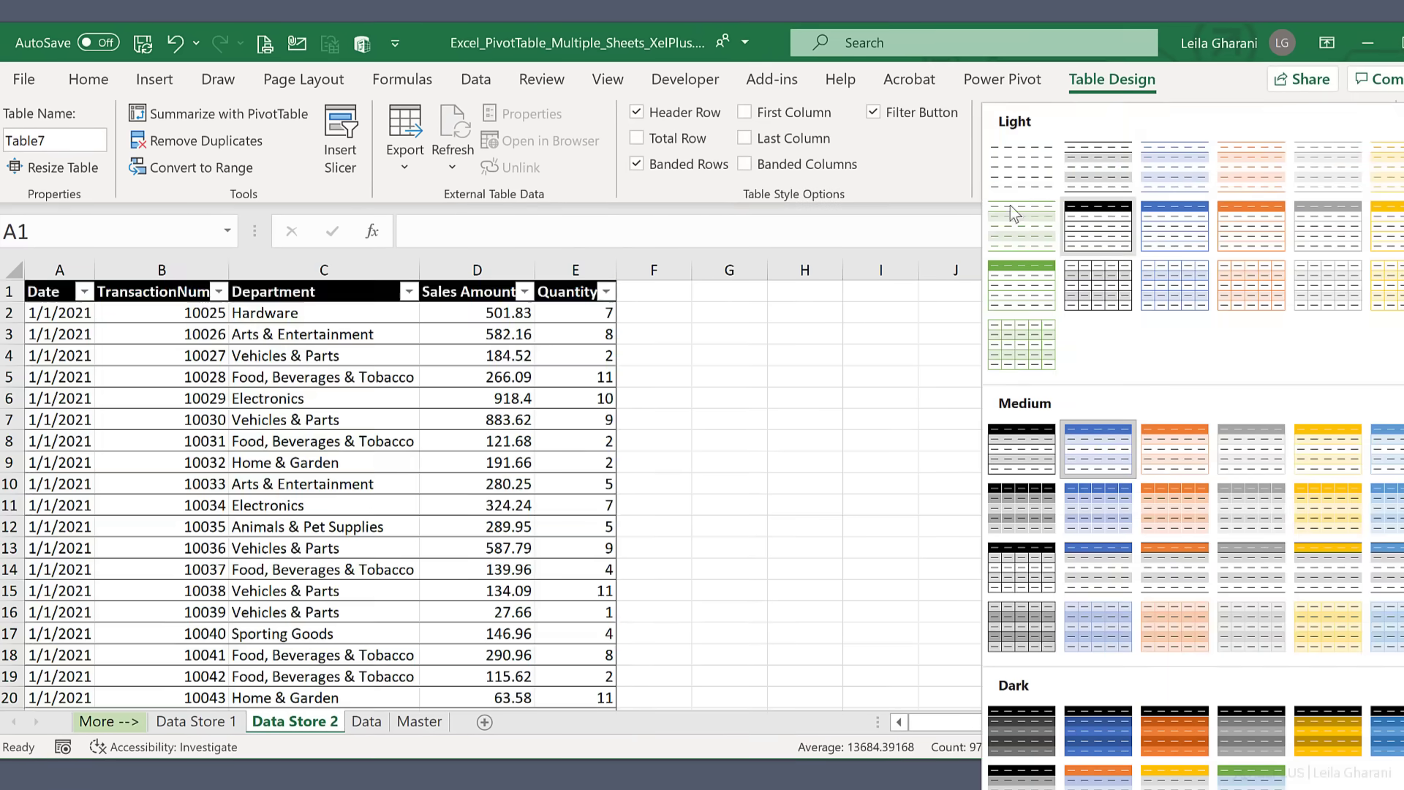
click(1004, 174)
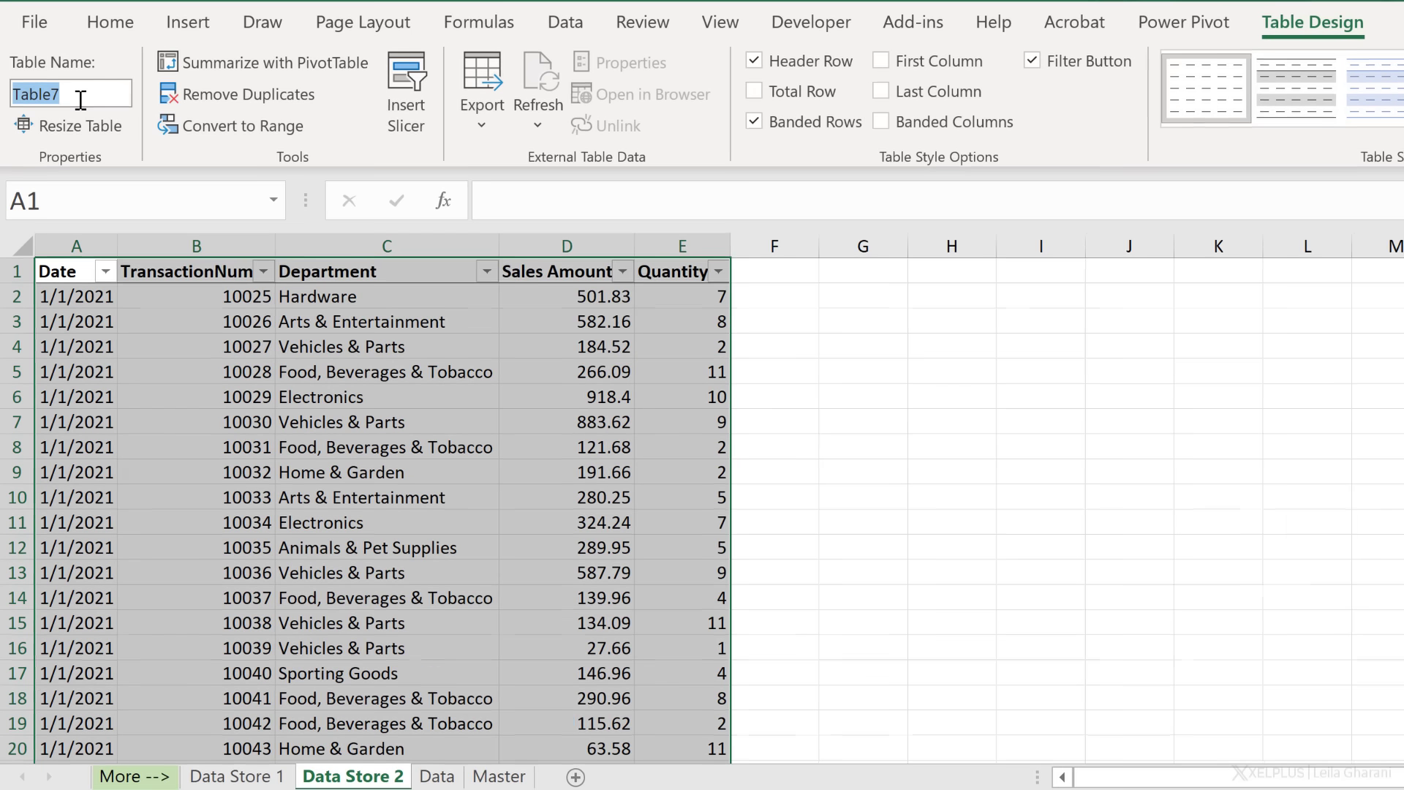
click(84, 110)
click(84, 111)
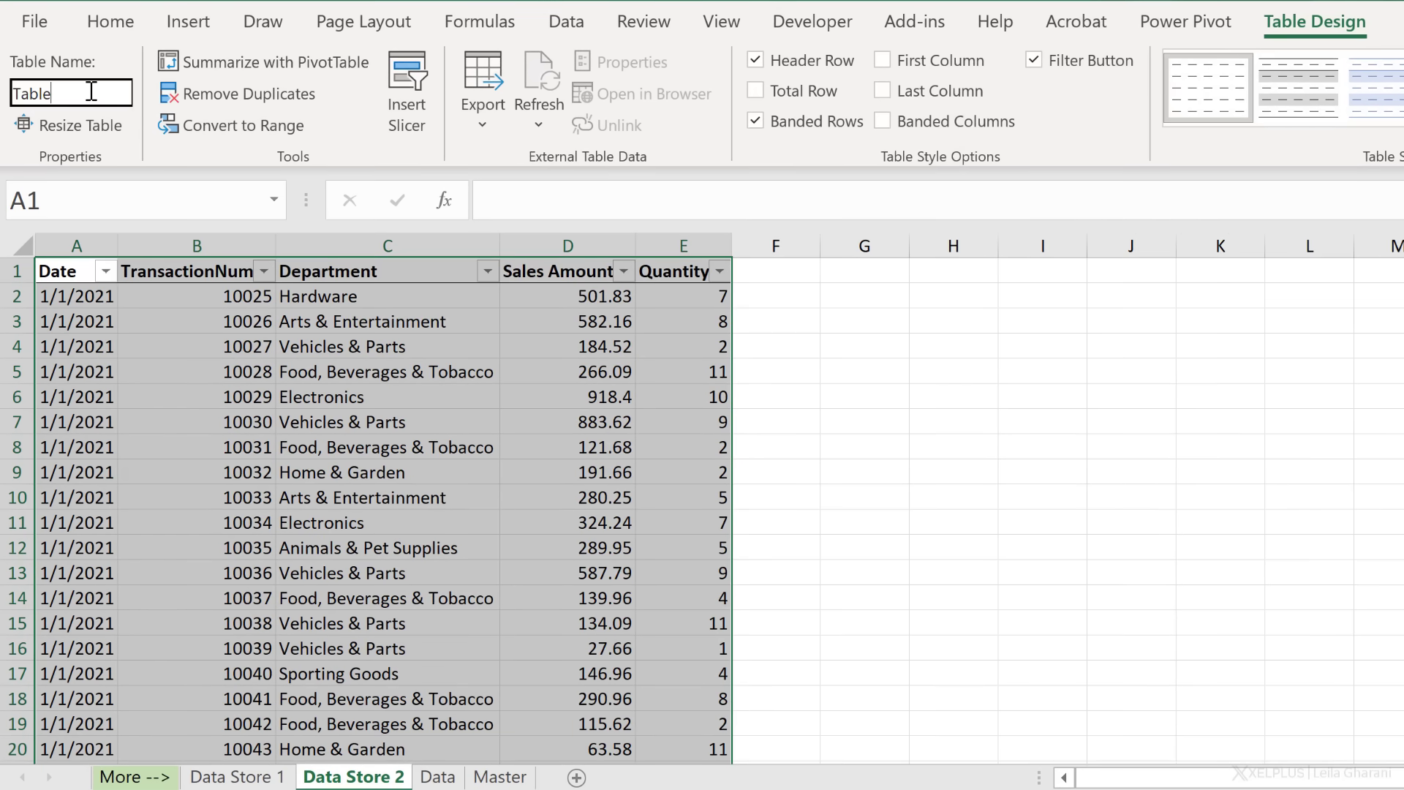
text(TableStore2)
key(Return)
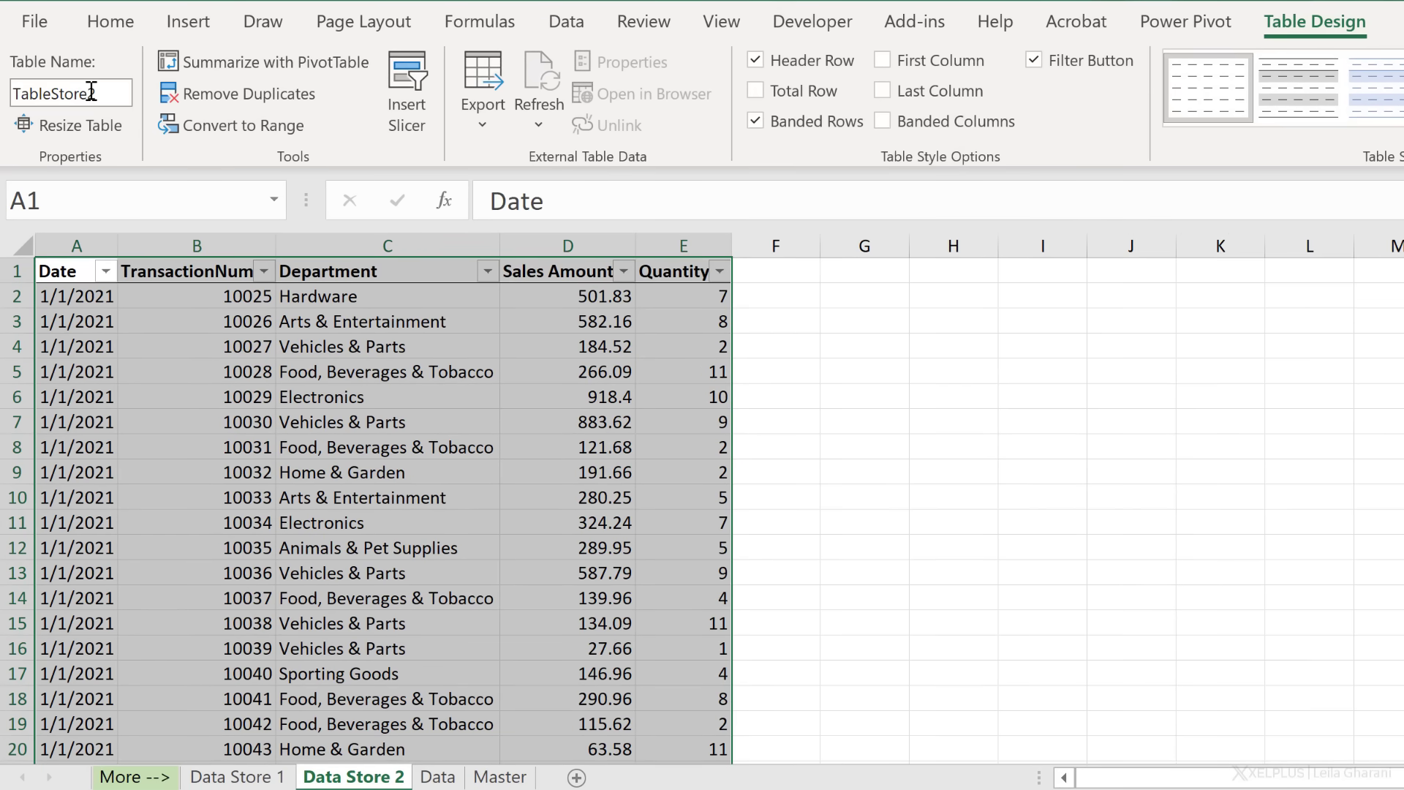
click(177, 348)
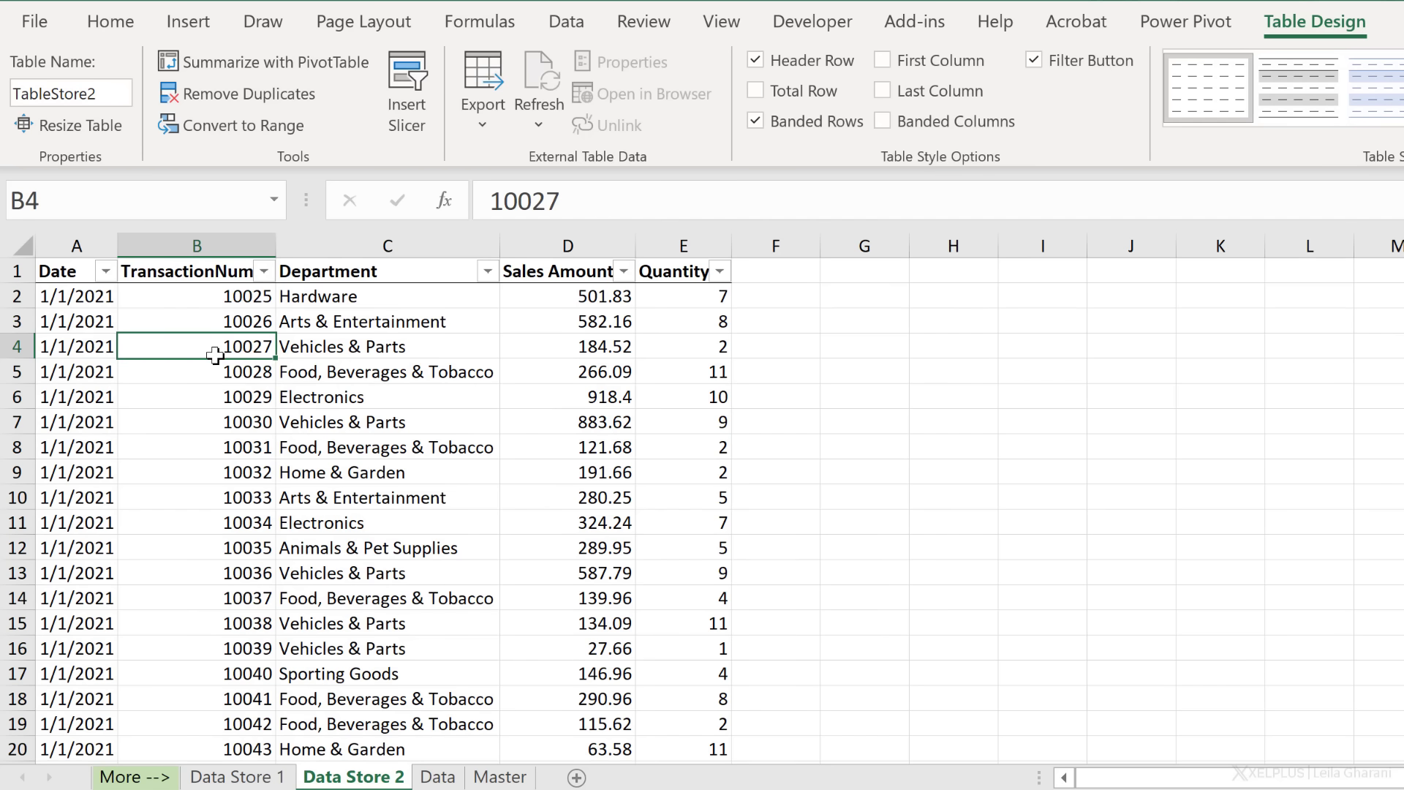
click(566, 28)
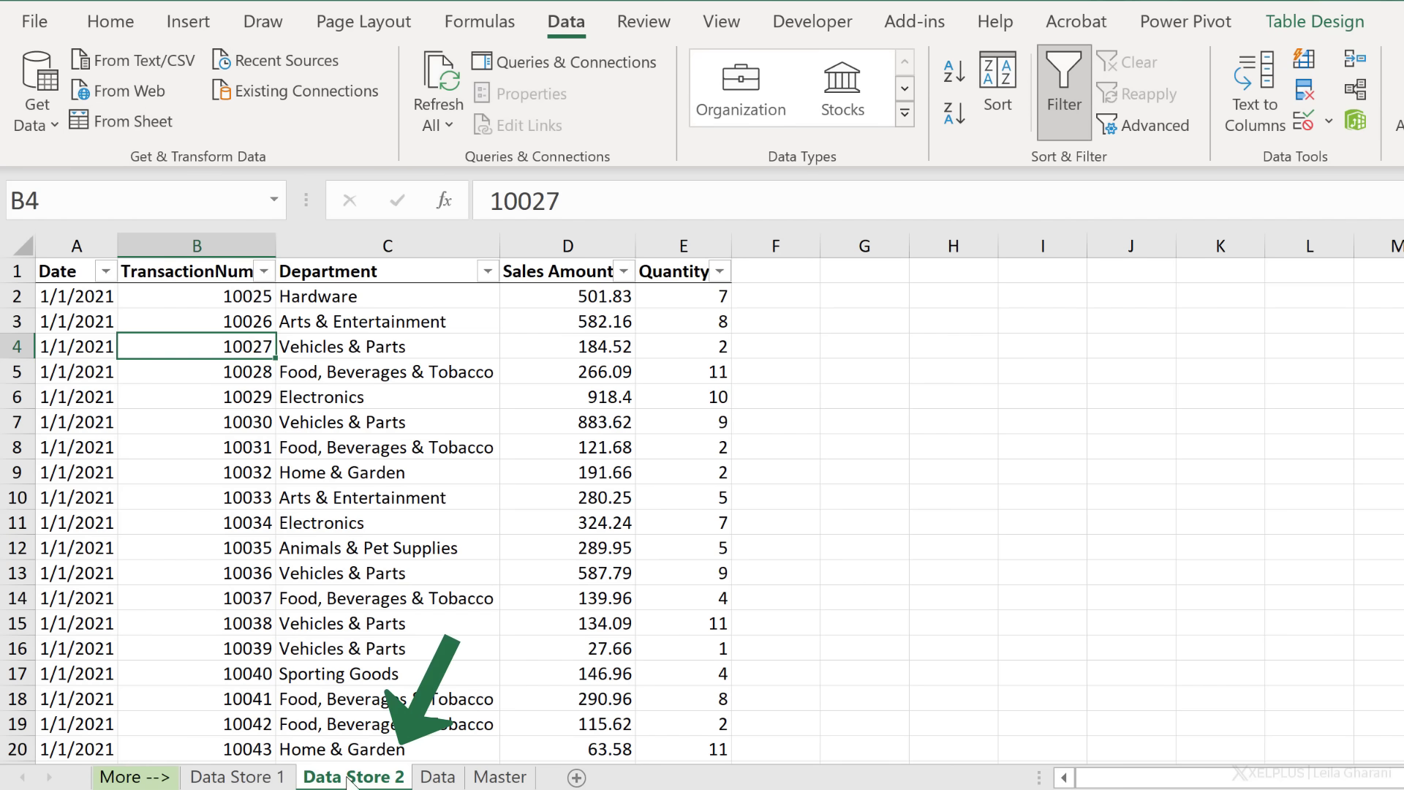
Load TableStore2 into Power Query and make its Date column a date type, replacing the existing type
click(147, 126)
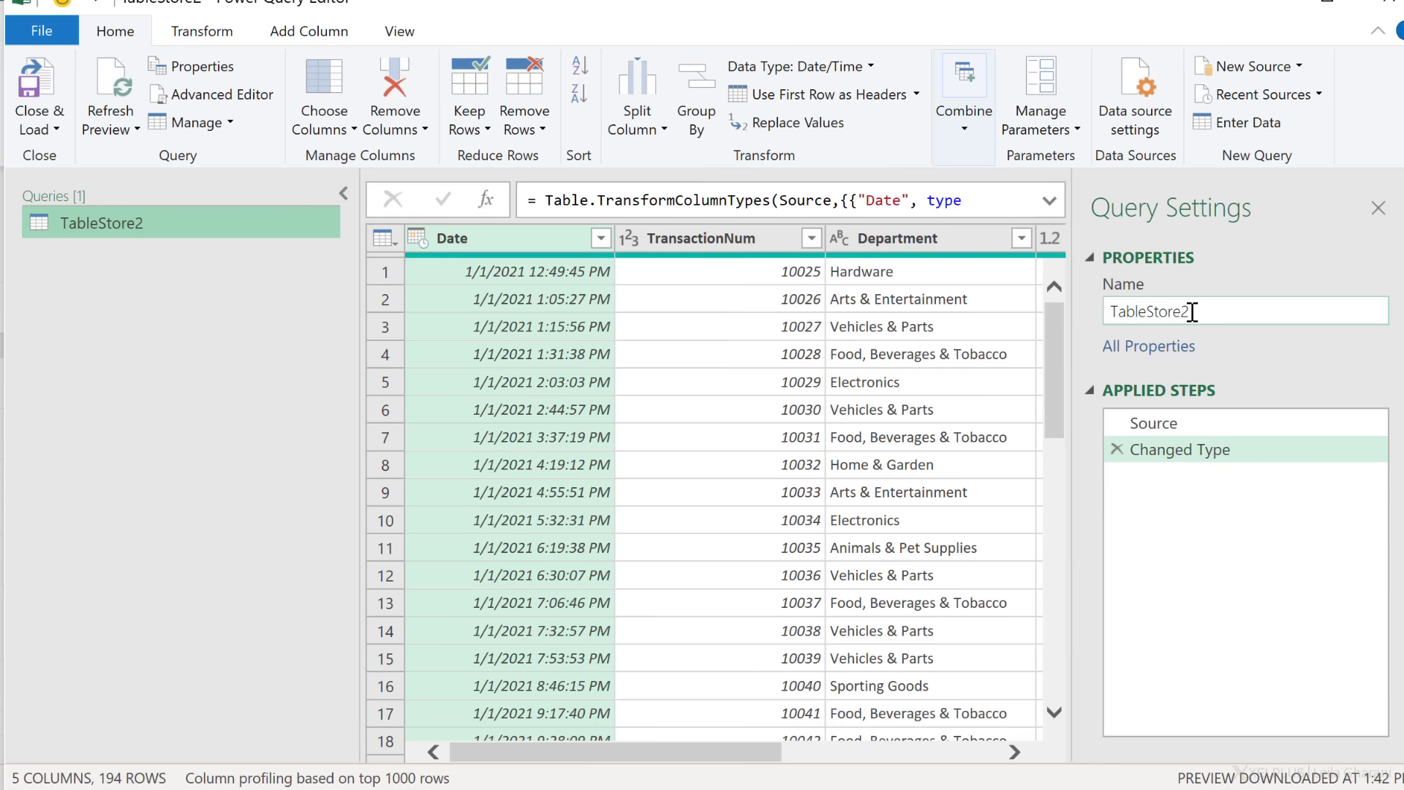
click(418, 242)
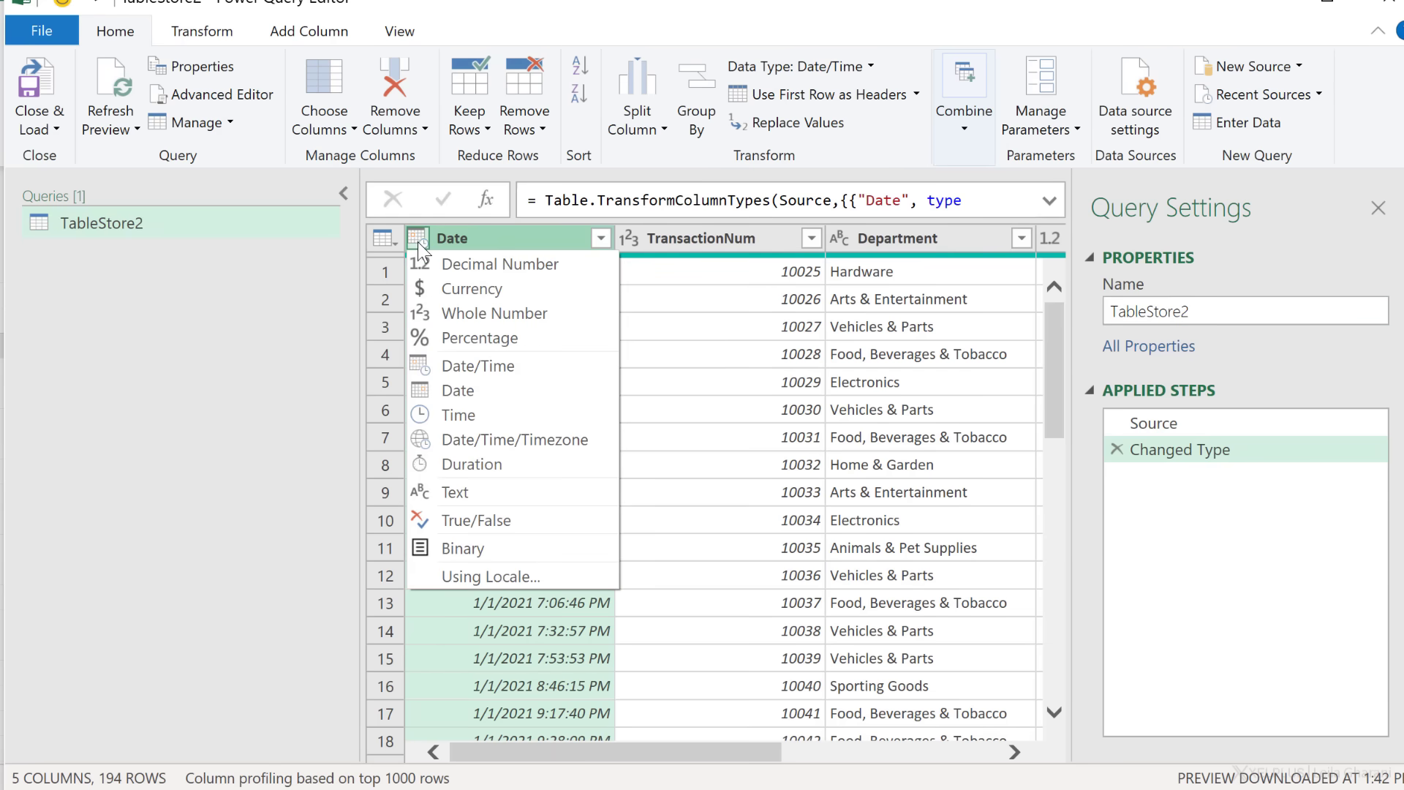
click(494, 389)
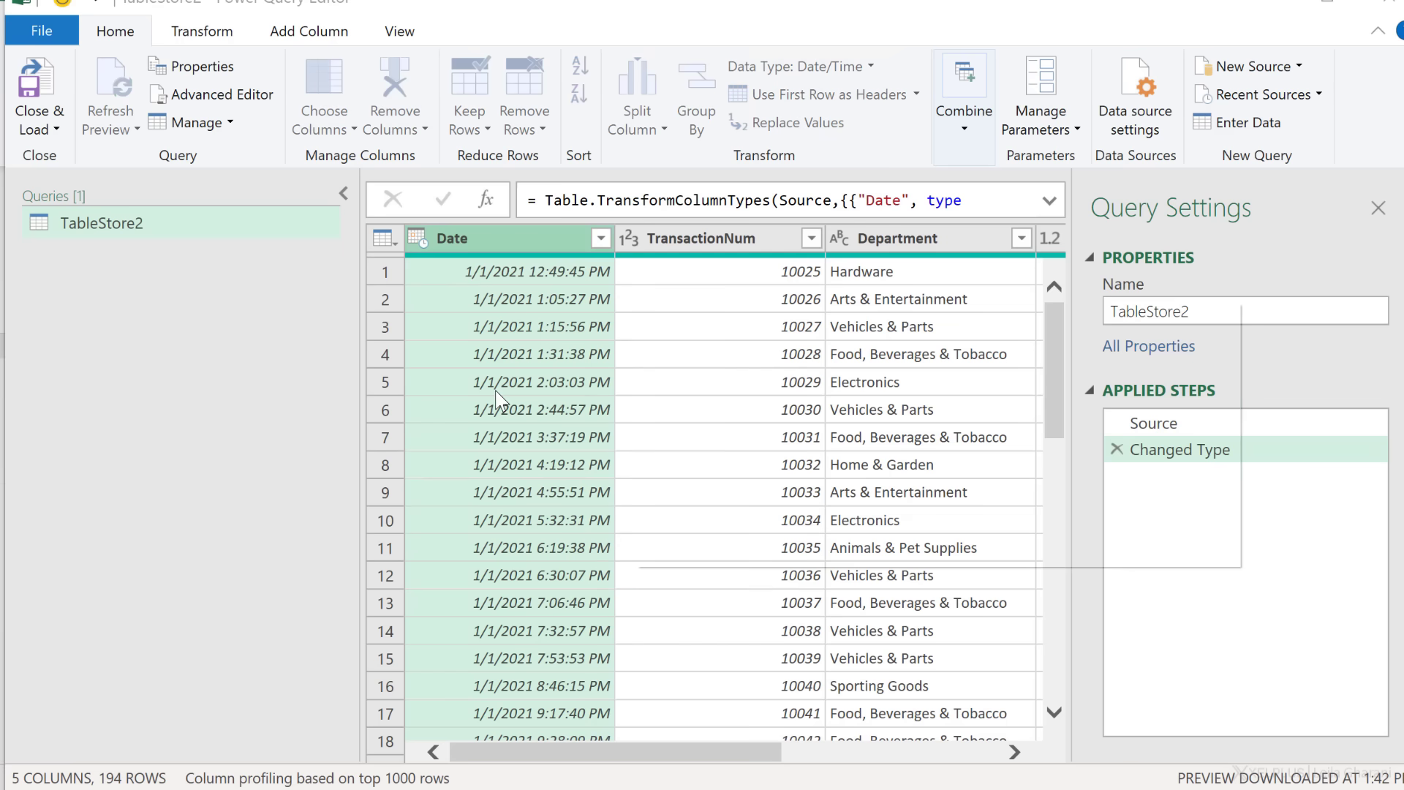
click(901, 516)
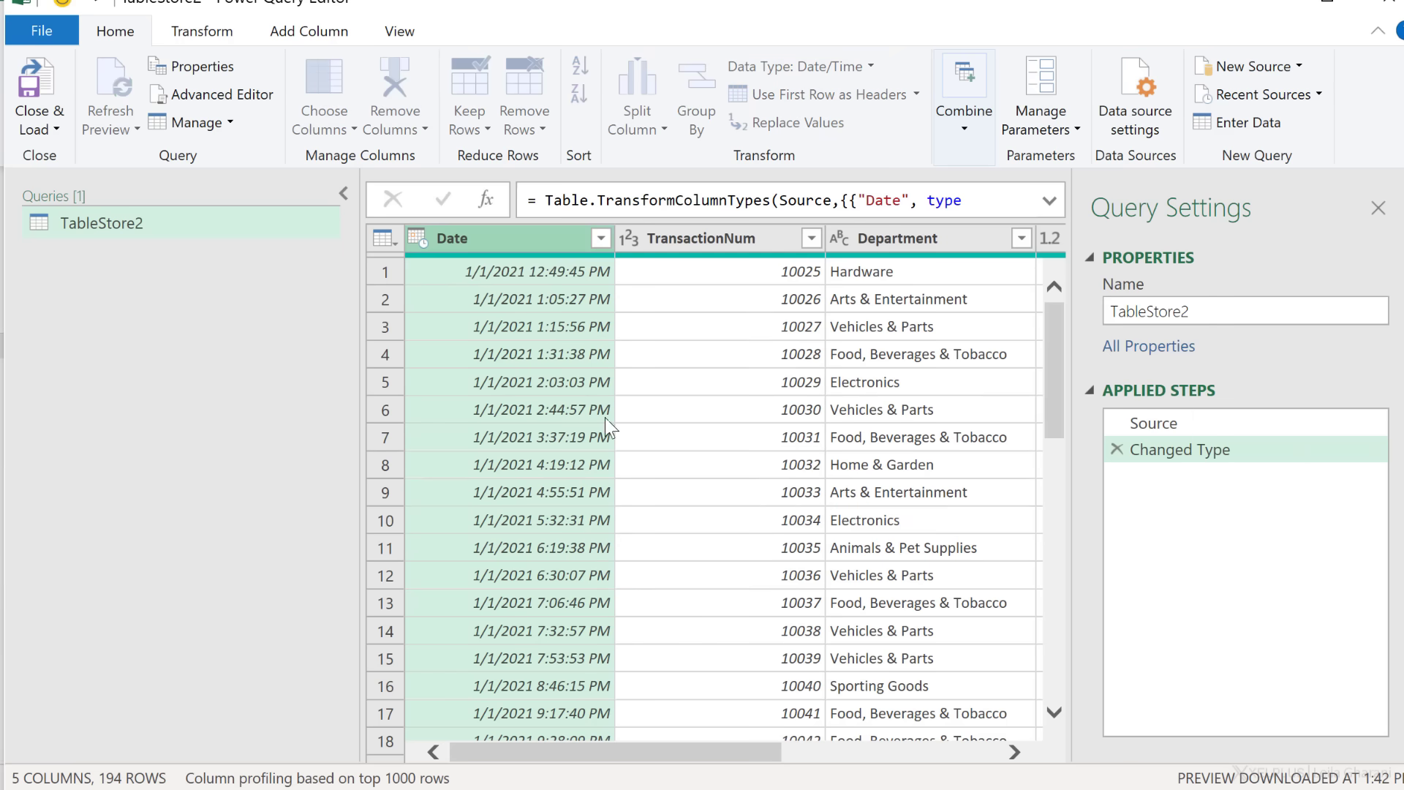
Check the TransactionNum values, then view the original date-time data in the Source step
click(780, 354)
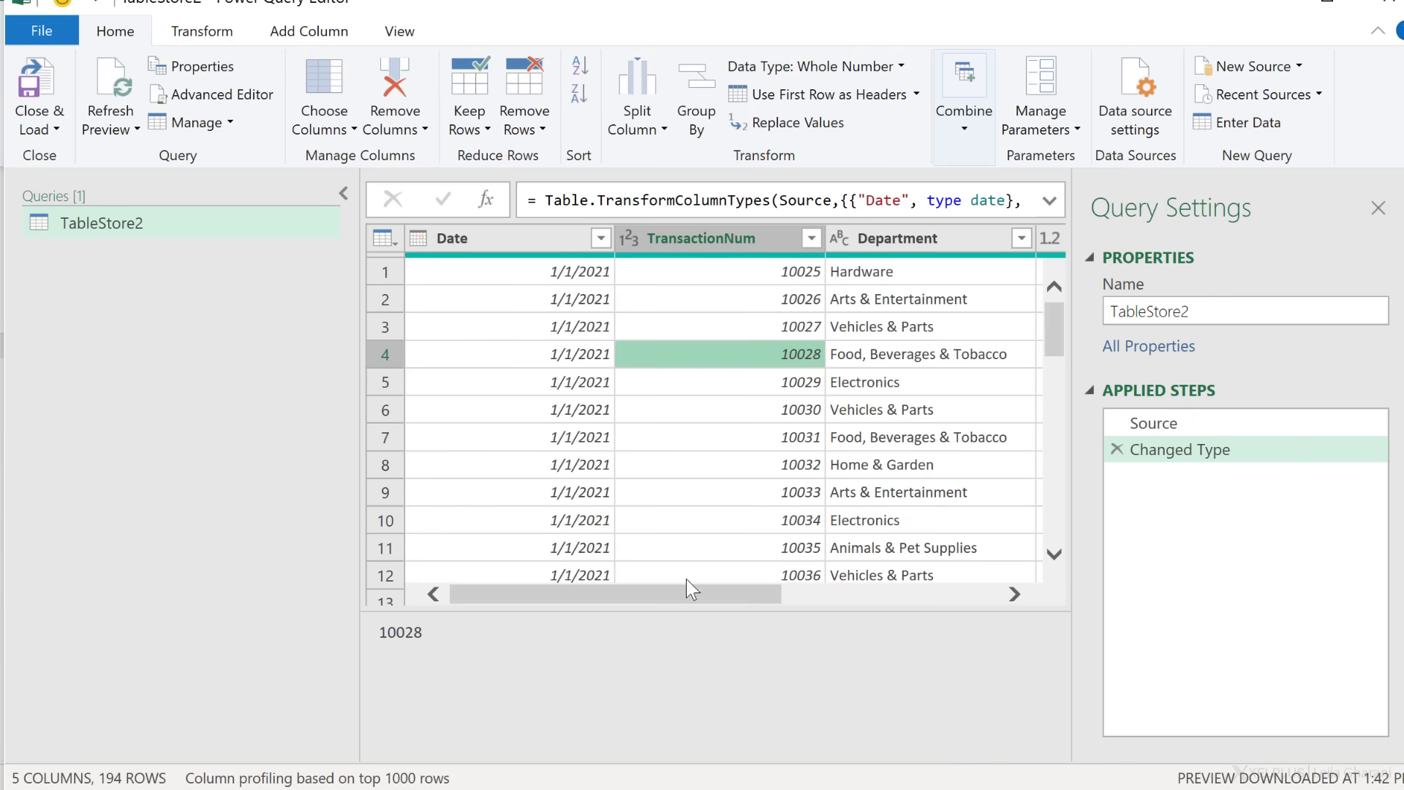
drag(690, 586, 909, 613)
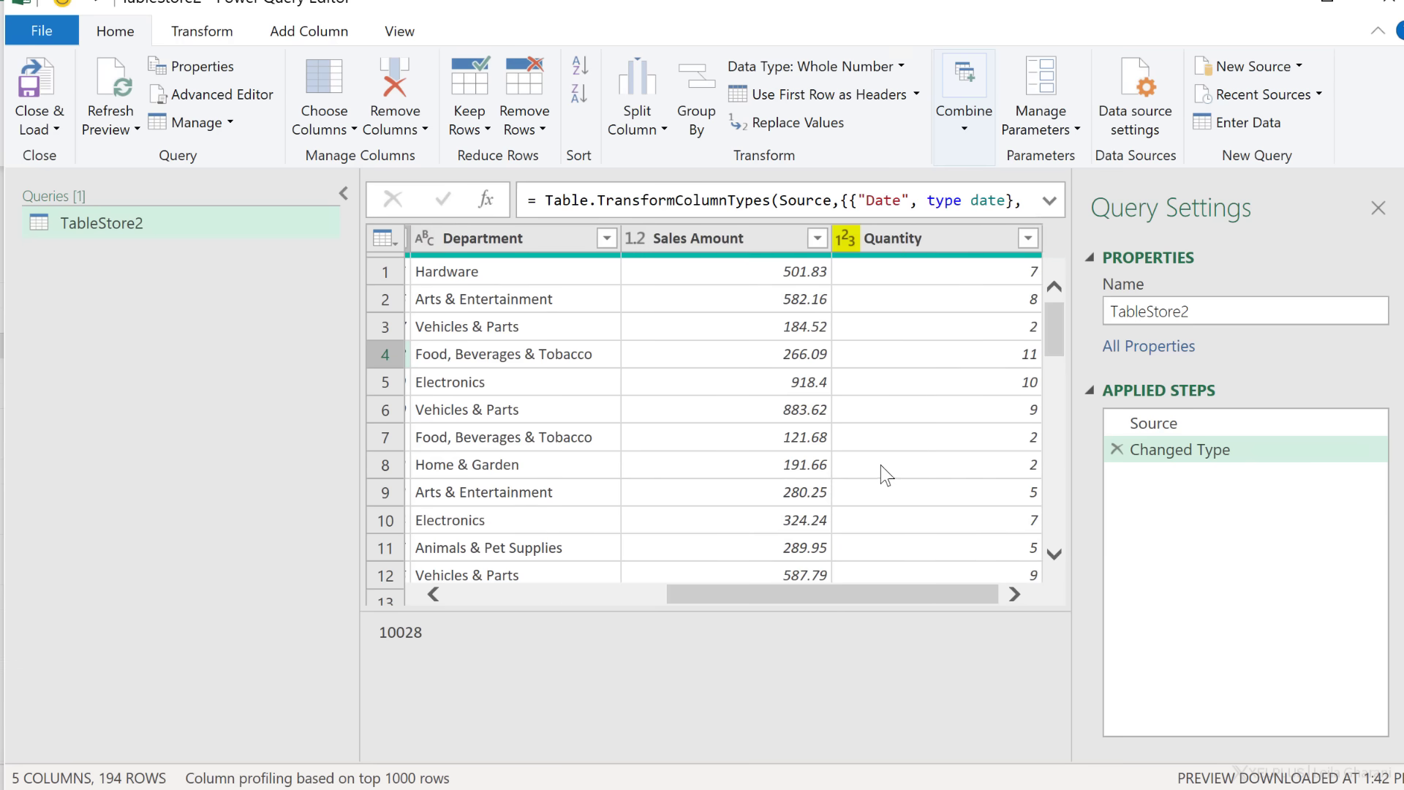
drag(761, 587, 512, 593)
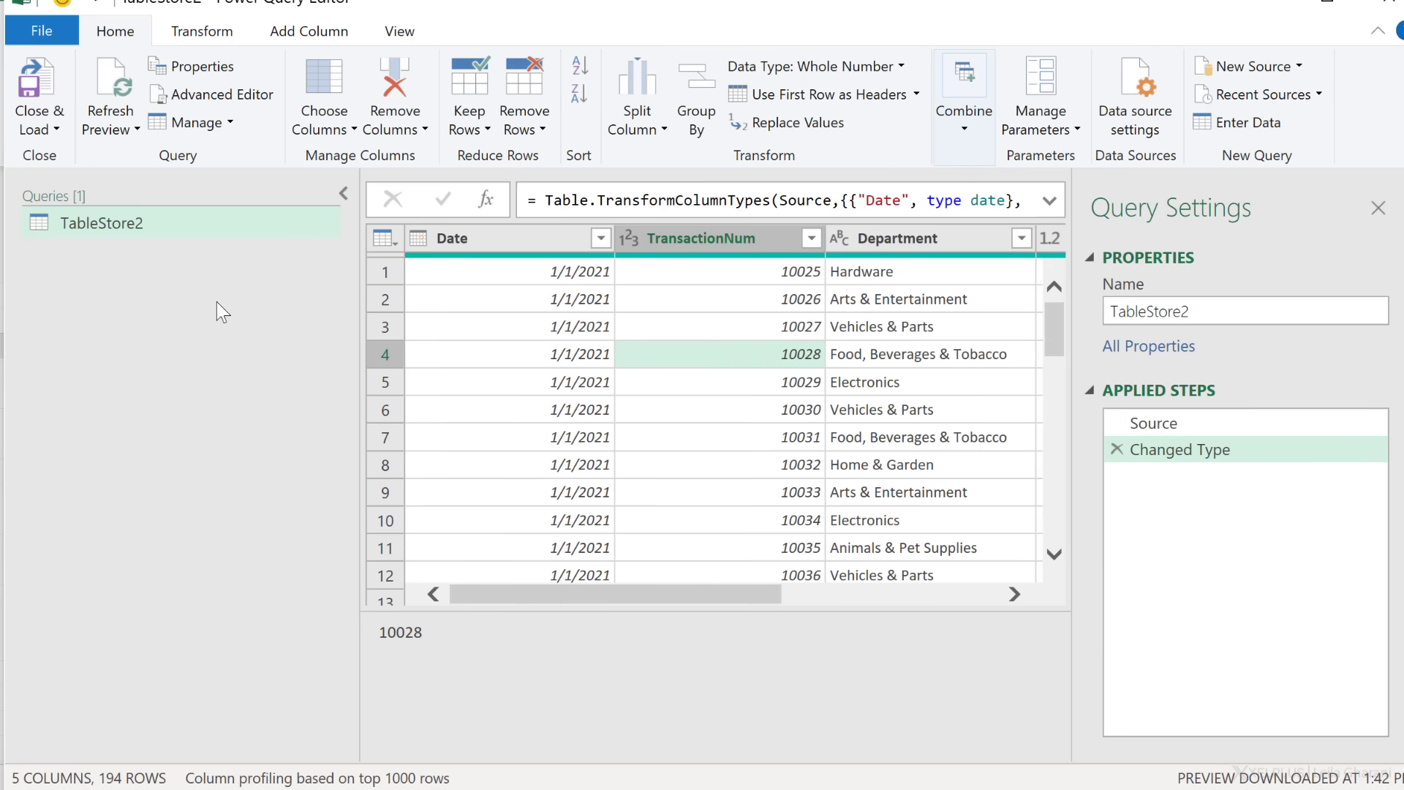
click(1152, 427)
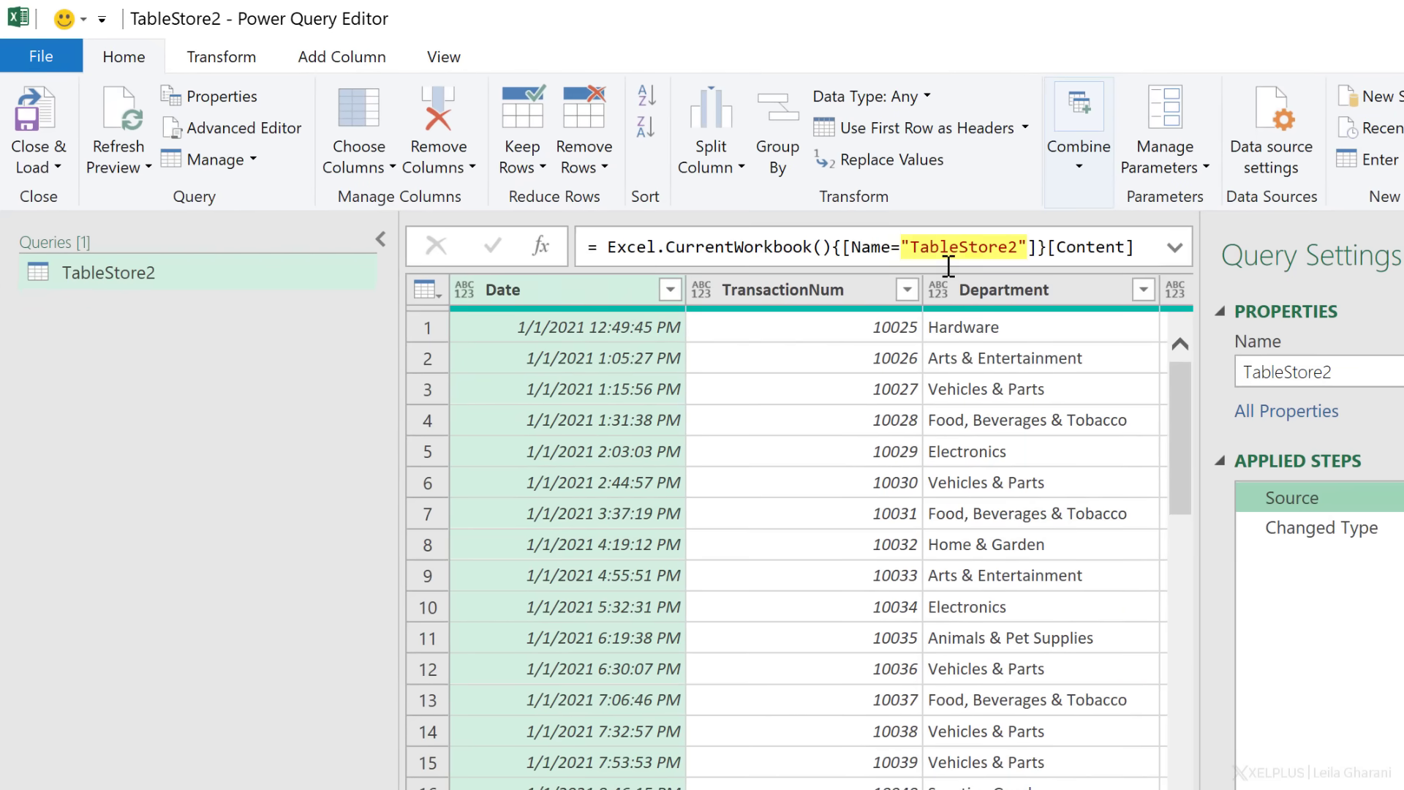
Duplicate the TableStore2 query and change its Source formula to read TableStore1
right_click(121, 276)
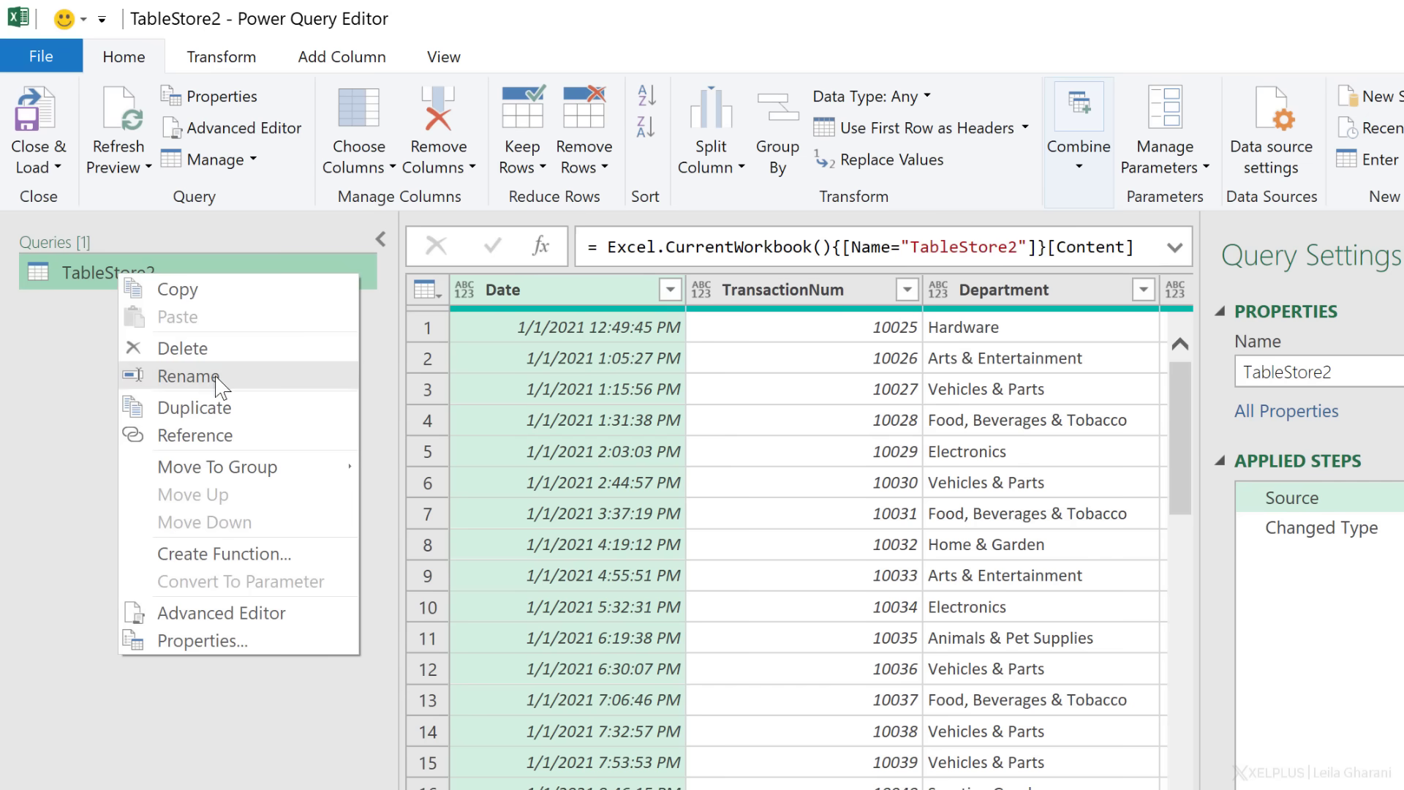
click(220, 407)
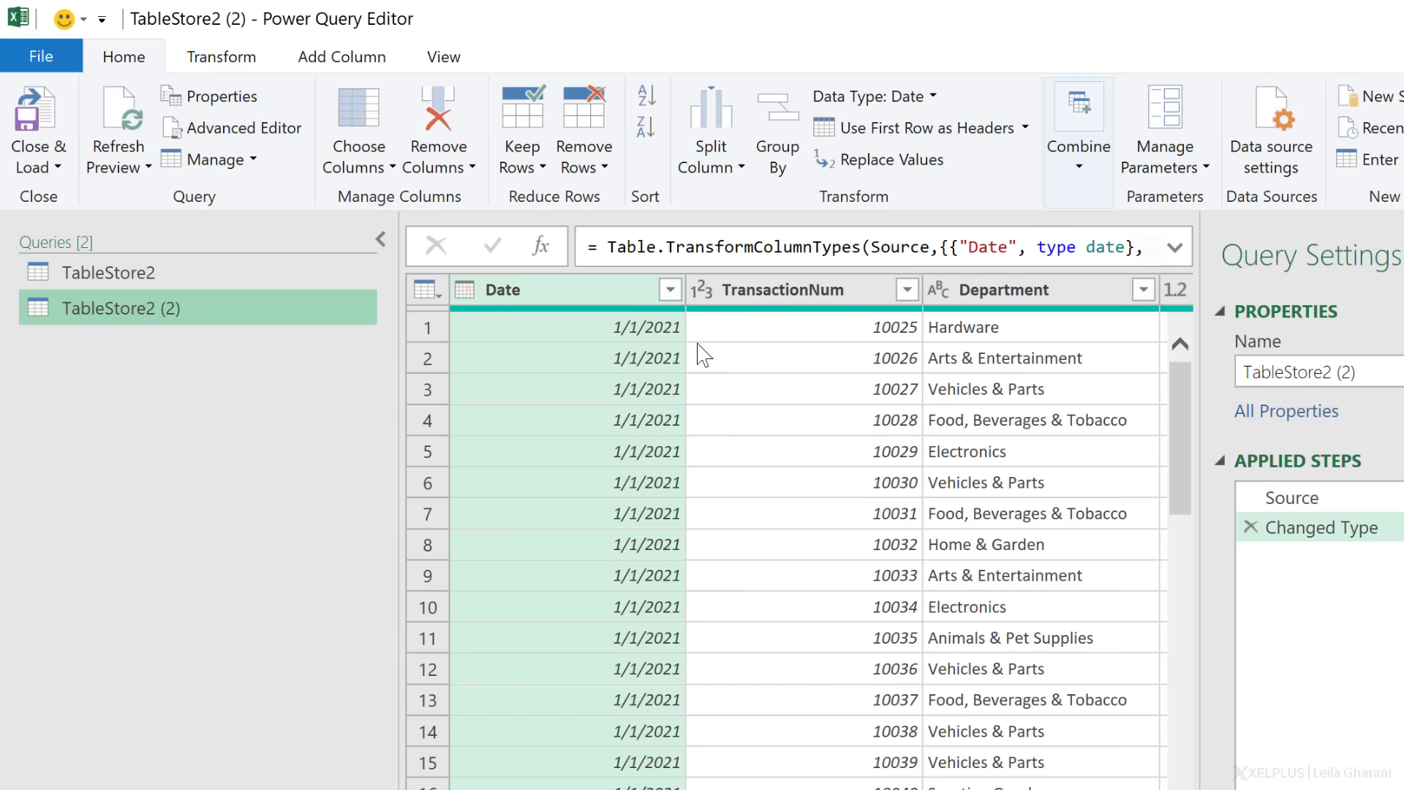
click(1335, 503)
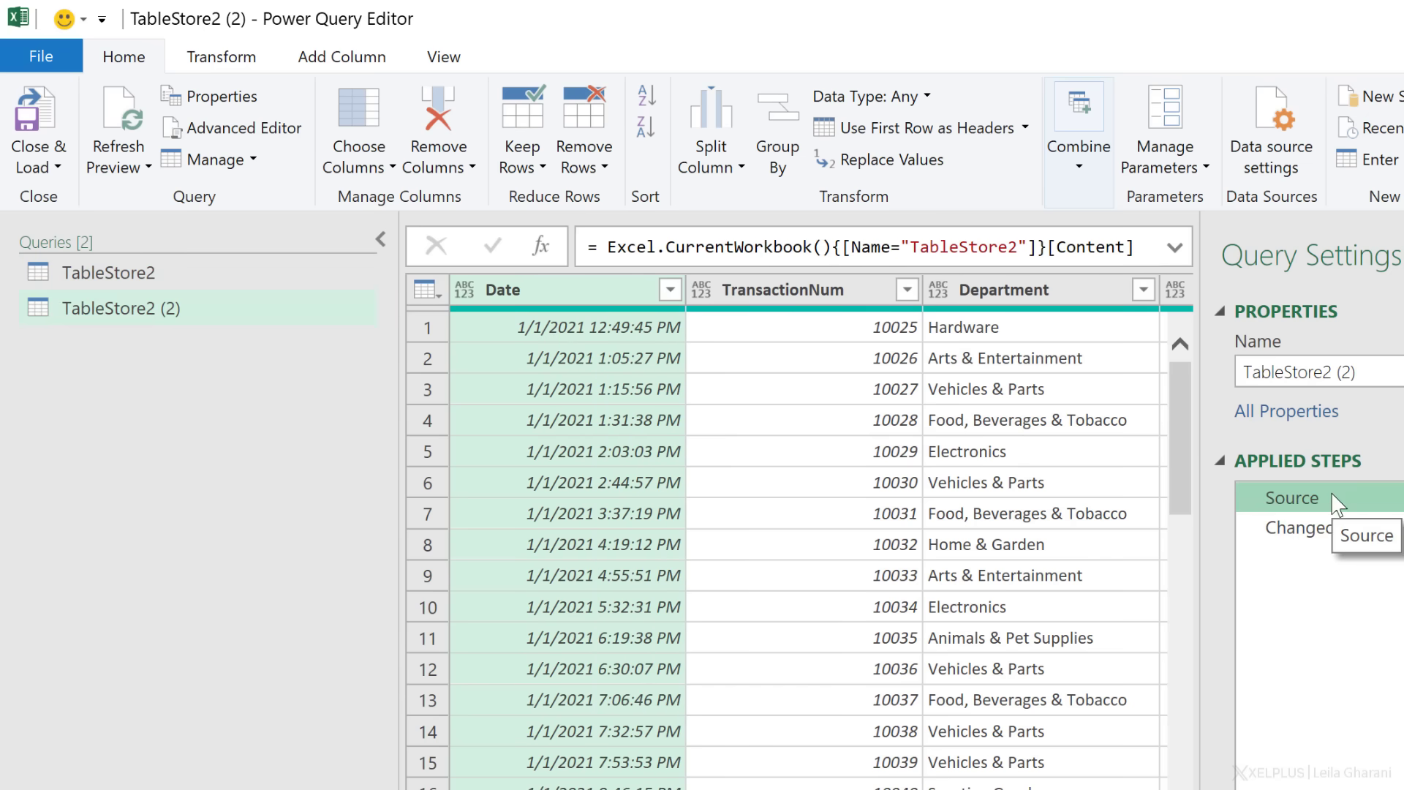
click(1011, 248)
double_click(1014, 249)
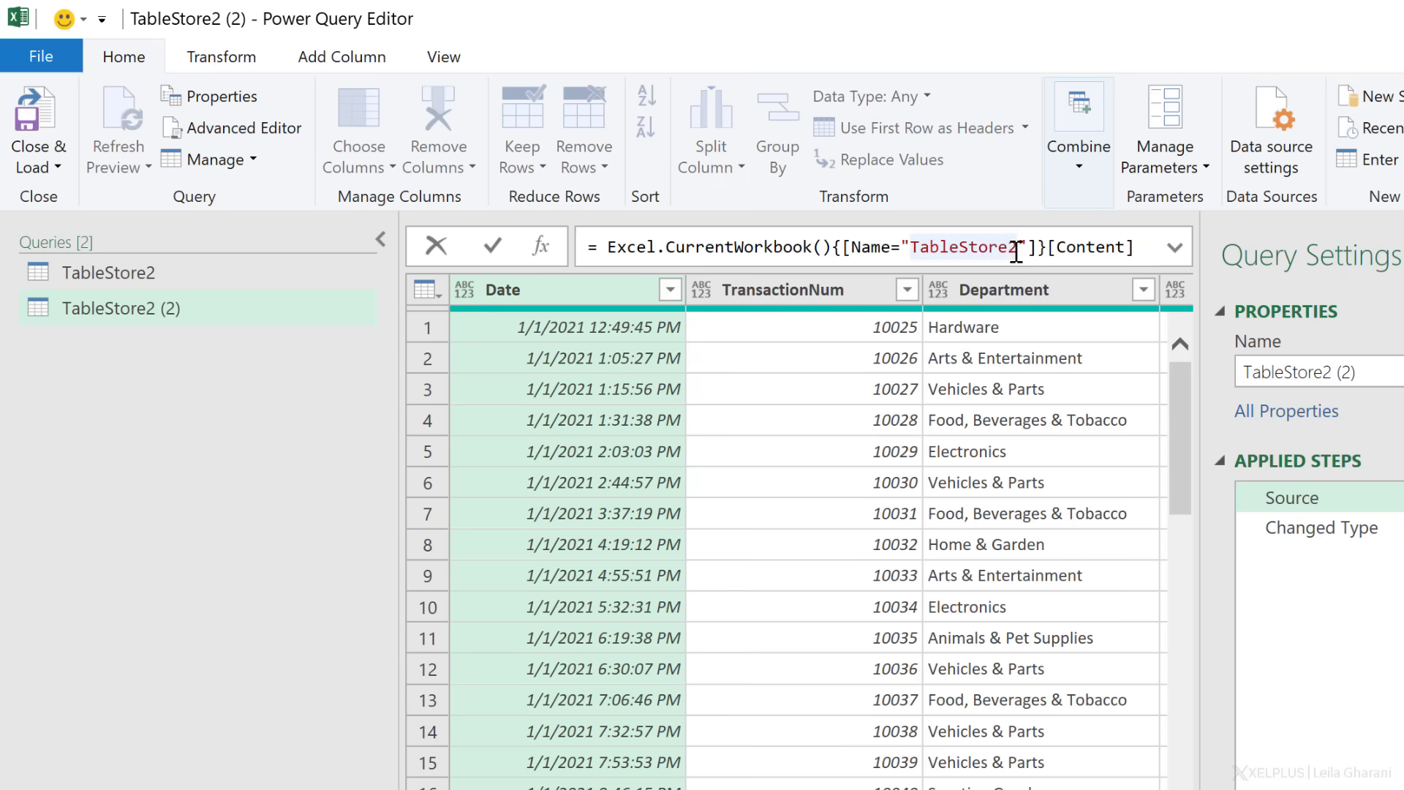
click(1017, 251)
double_click(1018, 250)
text(TableStore1)
key(Return)
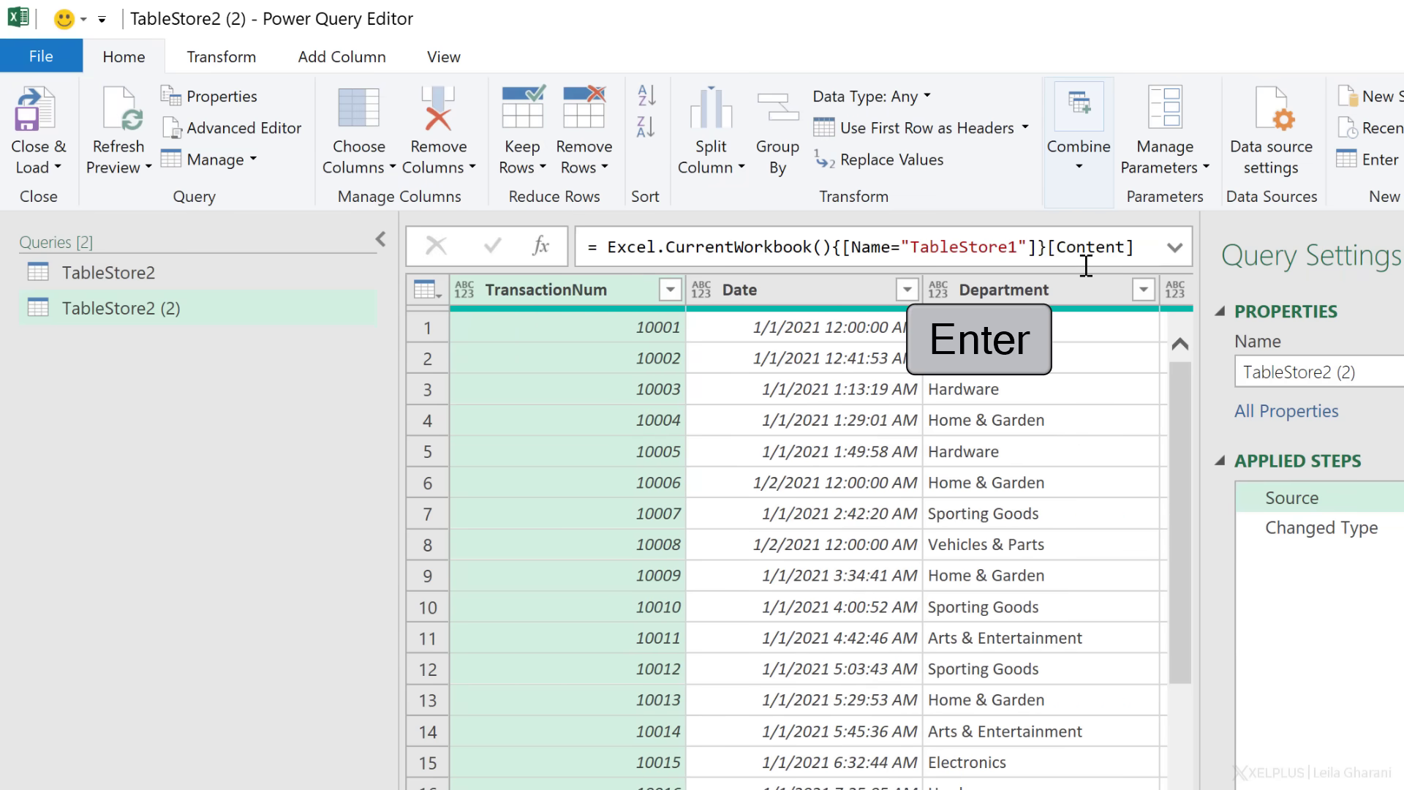
Review the Changed Type step: Date as date, TransactionNum and Quantity as Int64, Sales Amount as number
click(1323, 531)
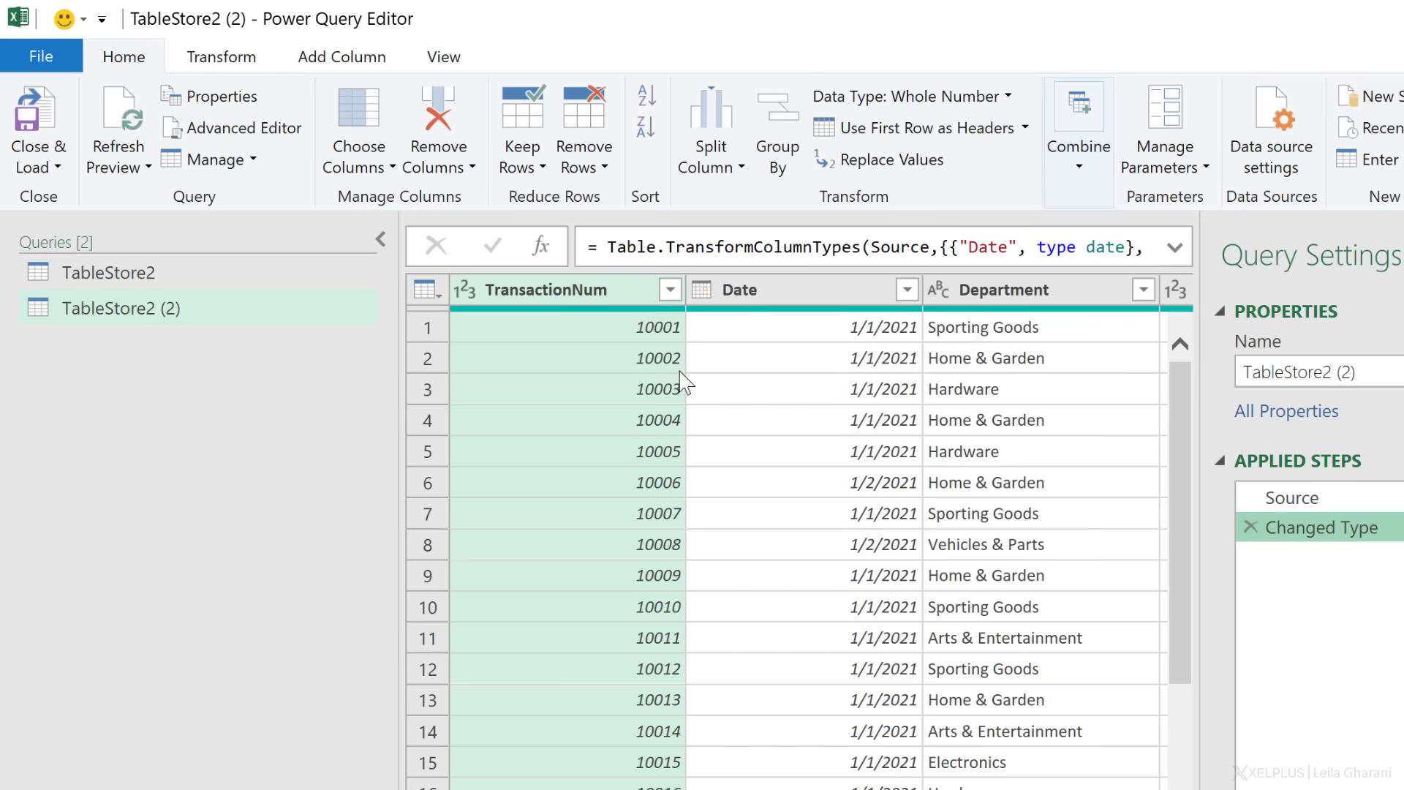
click(1175, 249)
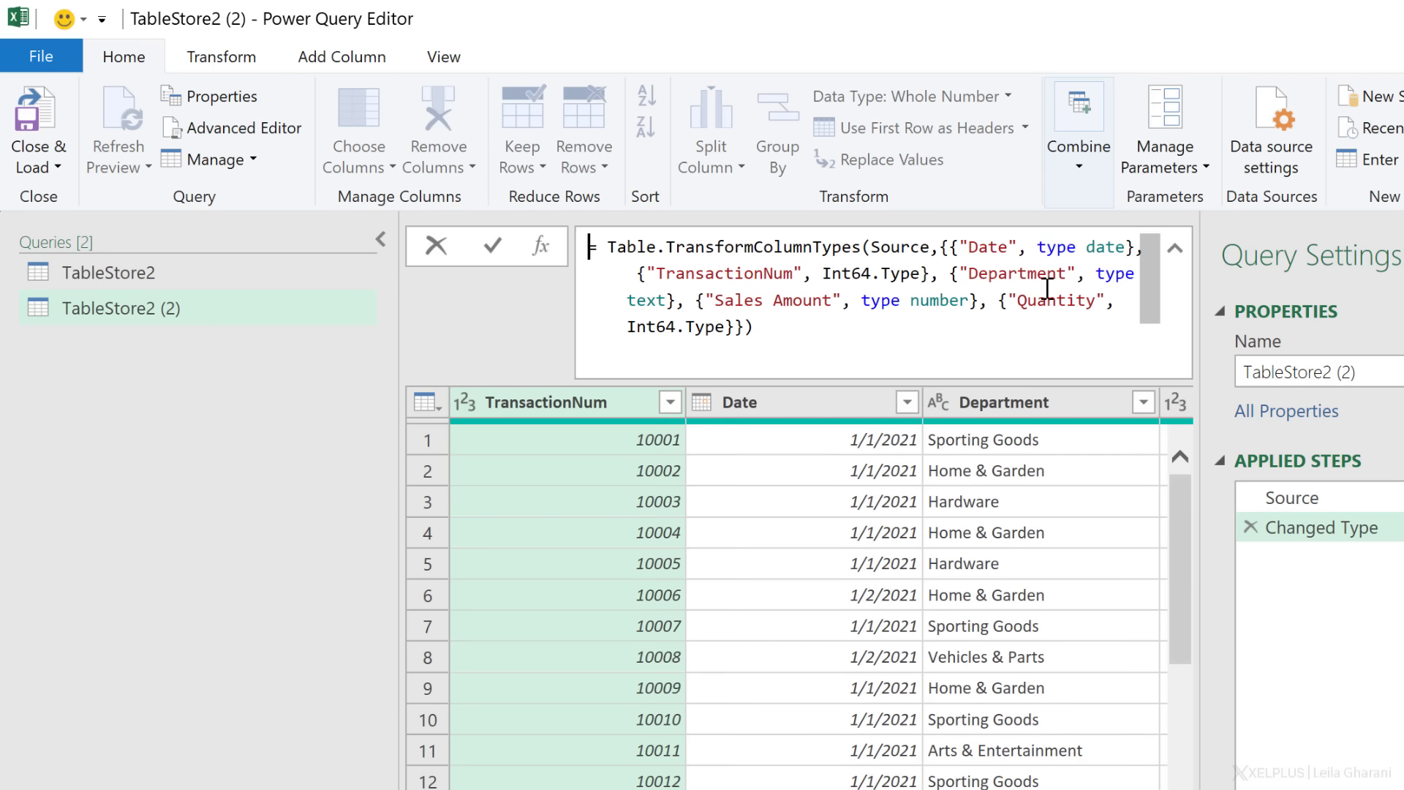
click(1176, 249)
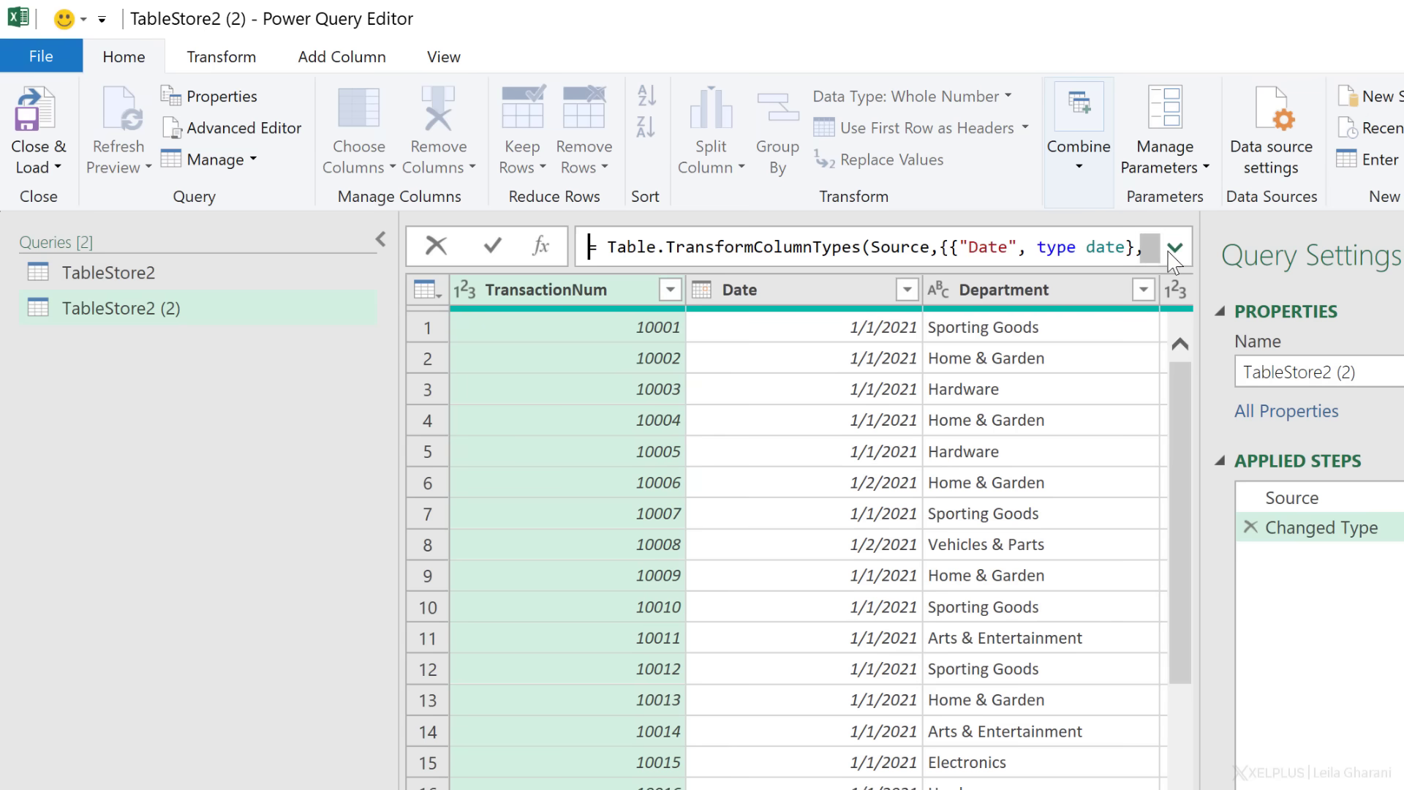
click(685, 413)
click(826, 390)
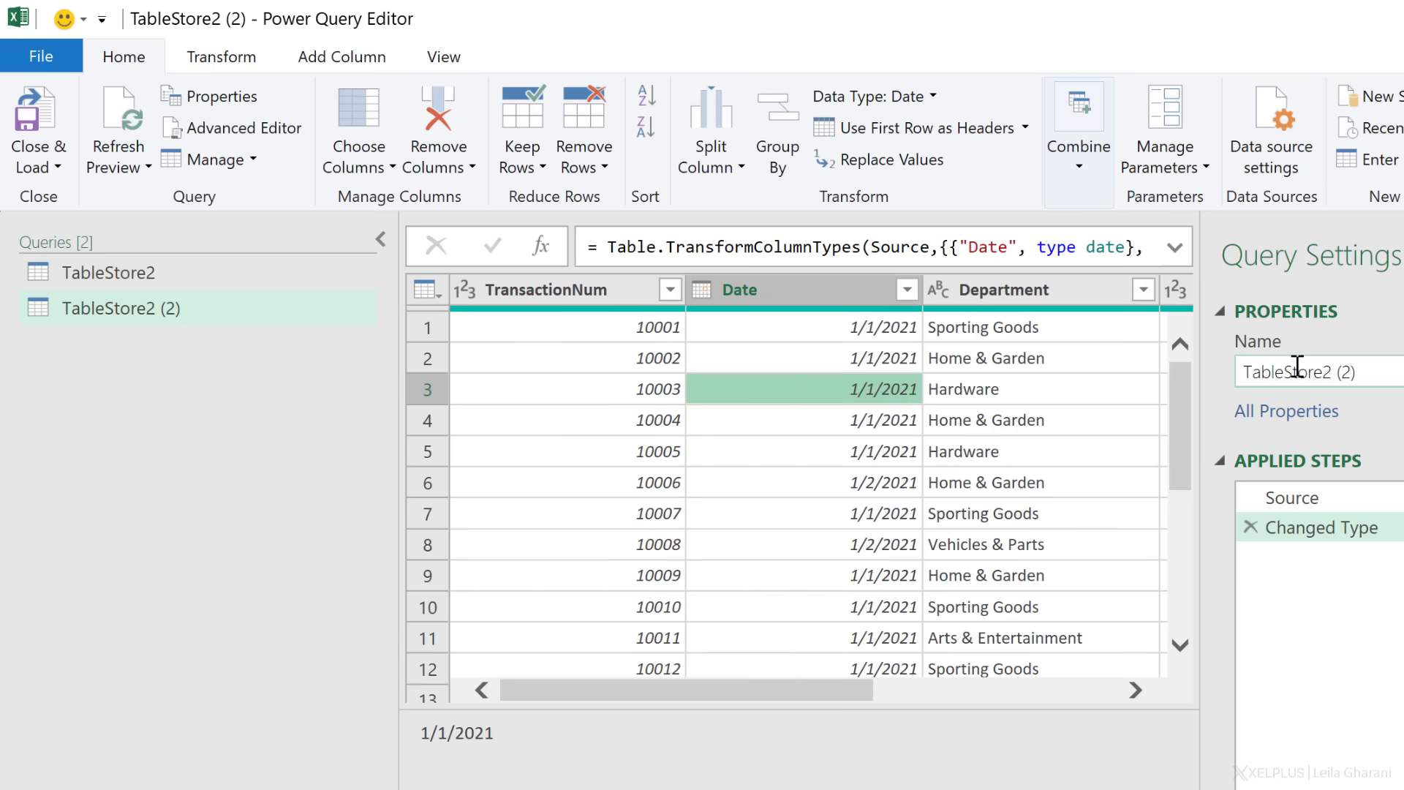
Rename the query 'TableStore2 (2)' to TableStore1 in Query Settings
double_click(1323, 372)
click(1384, 382)
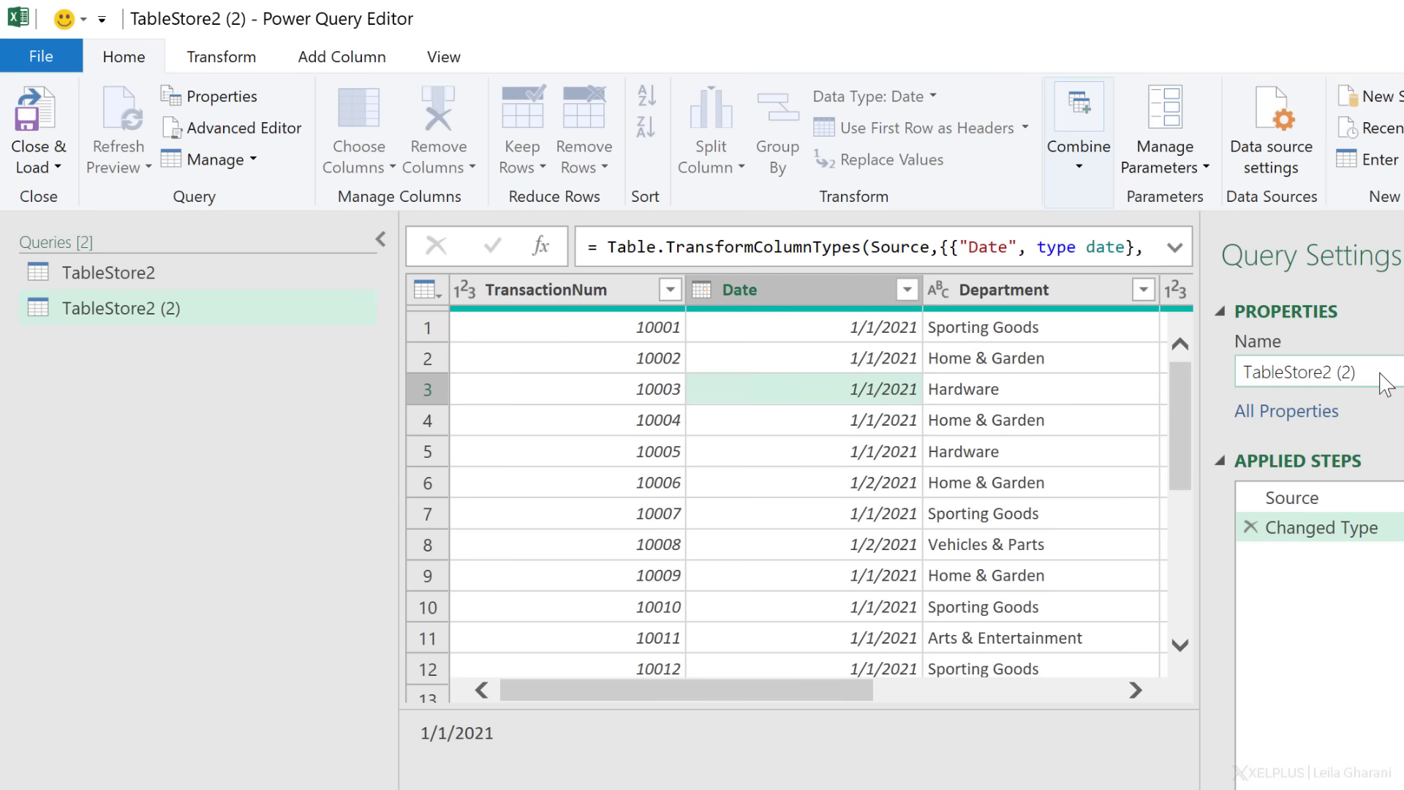
key(BackSpace)
key(BackSpace)
key(BackSpace)
text(1)
key(Return)
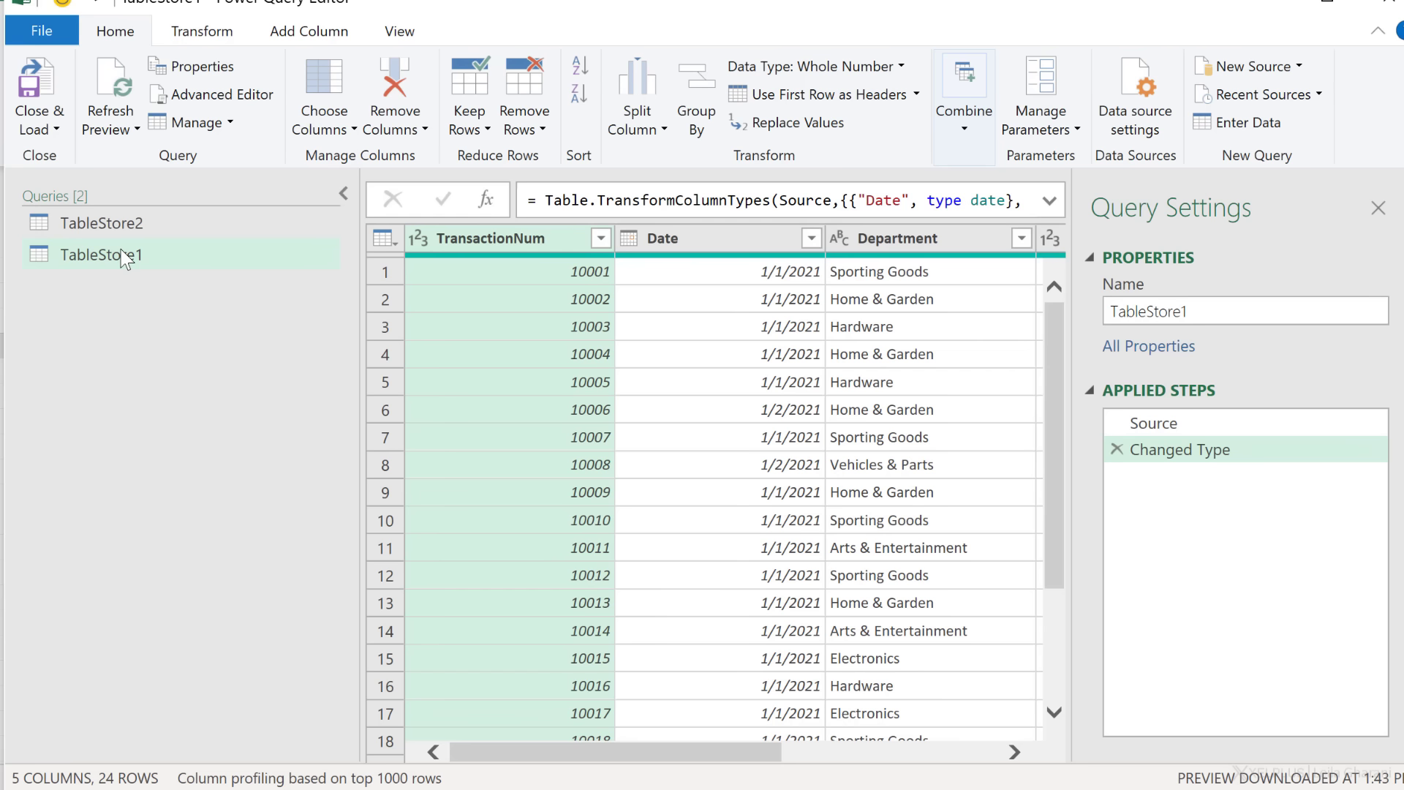
click(63, 134)
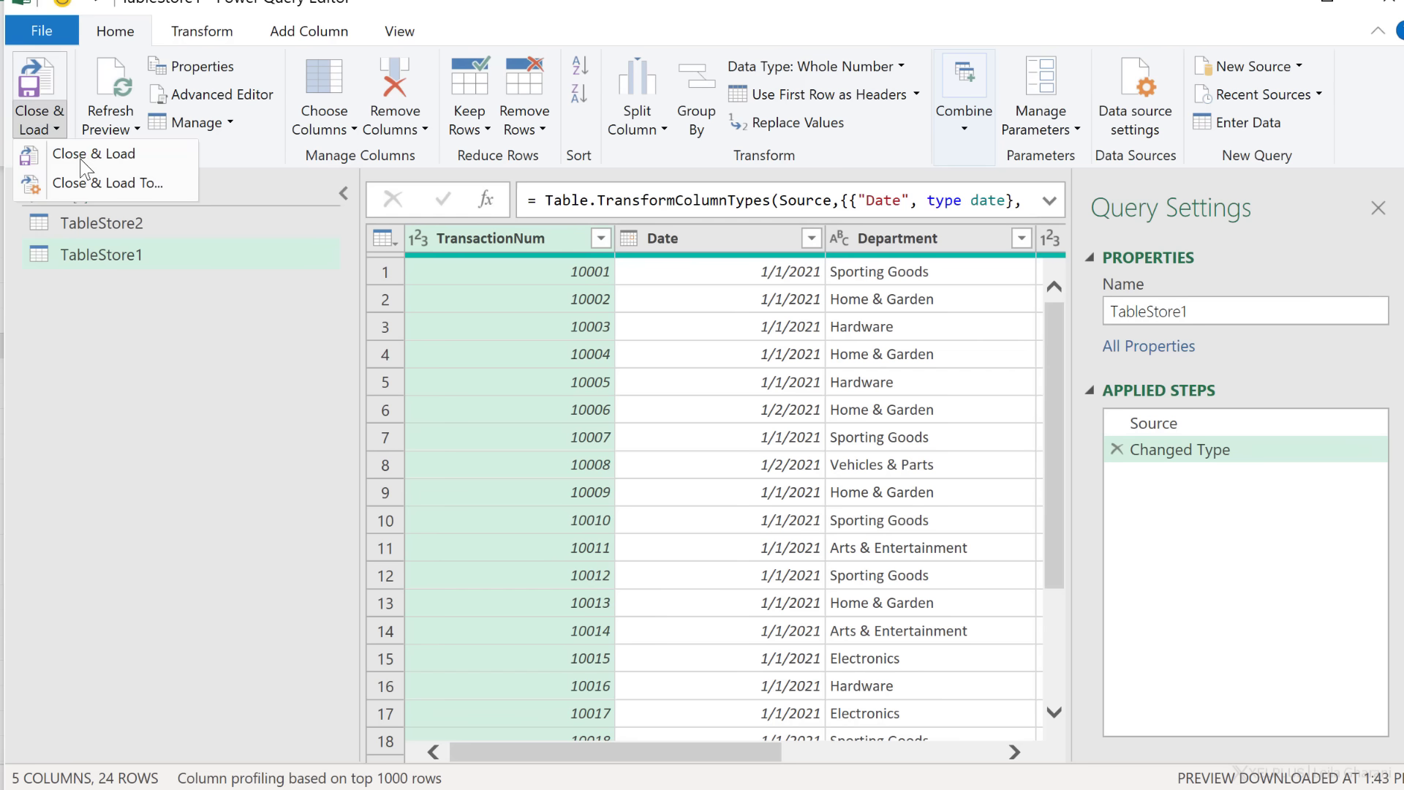
Close & Load both store queries with Only Create Connection
click(93, 181)
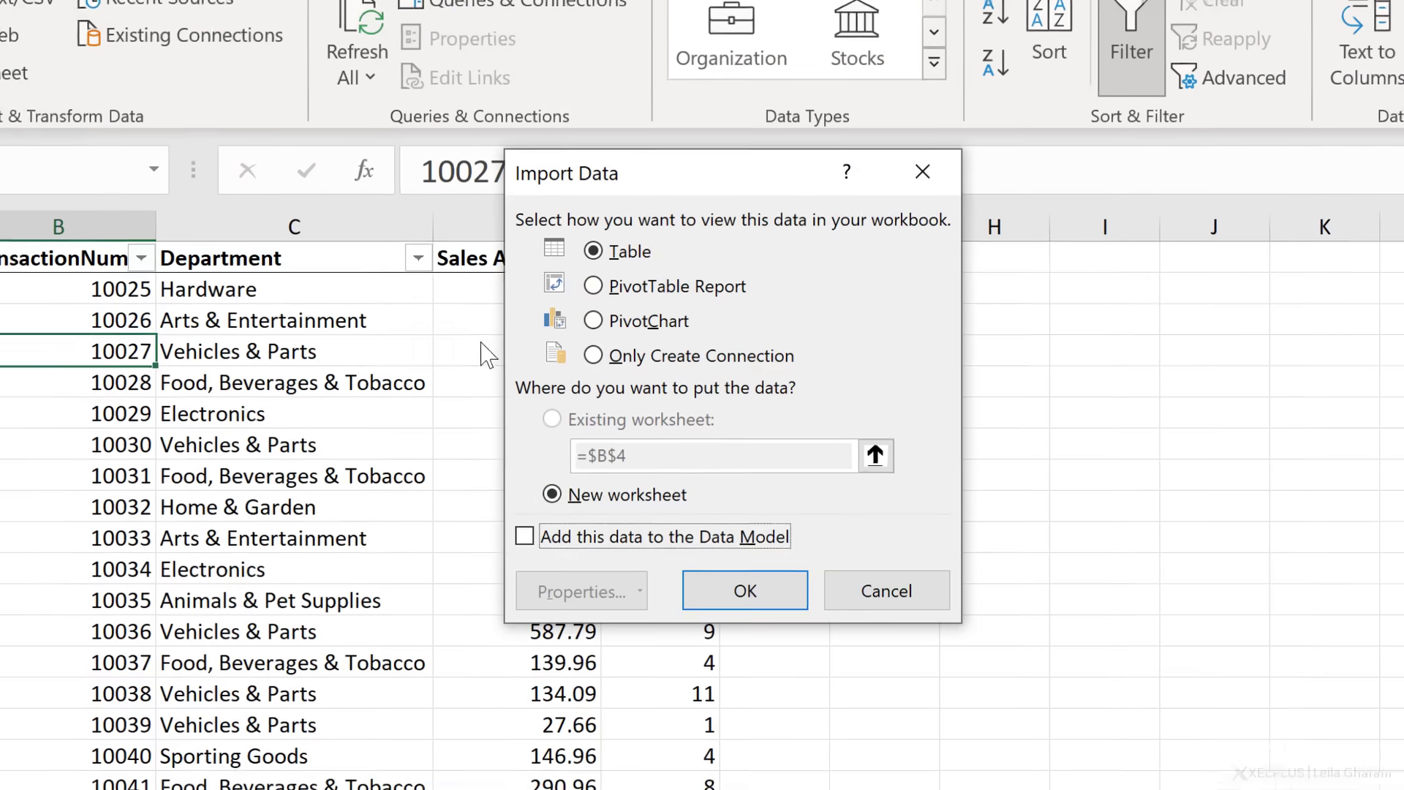
click(678, 350)
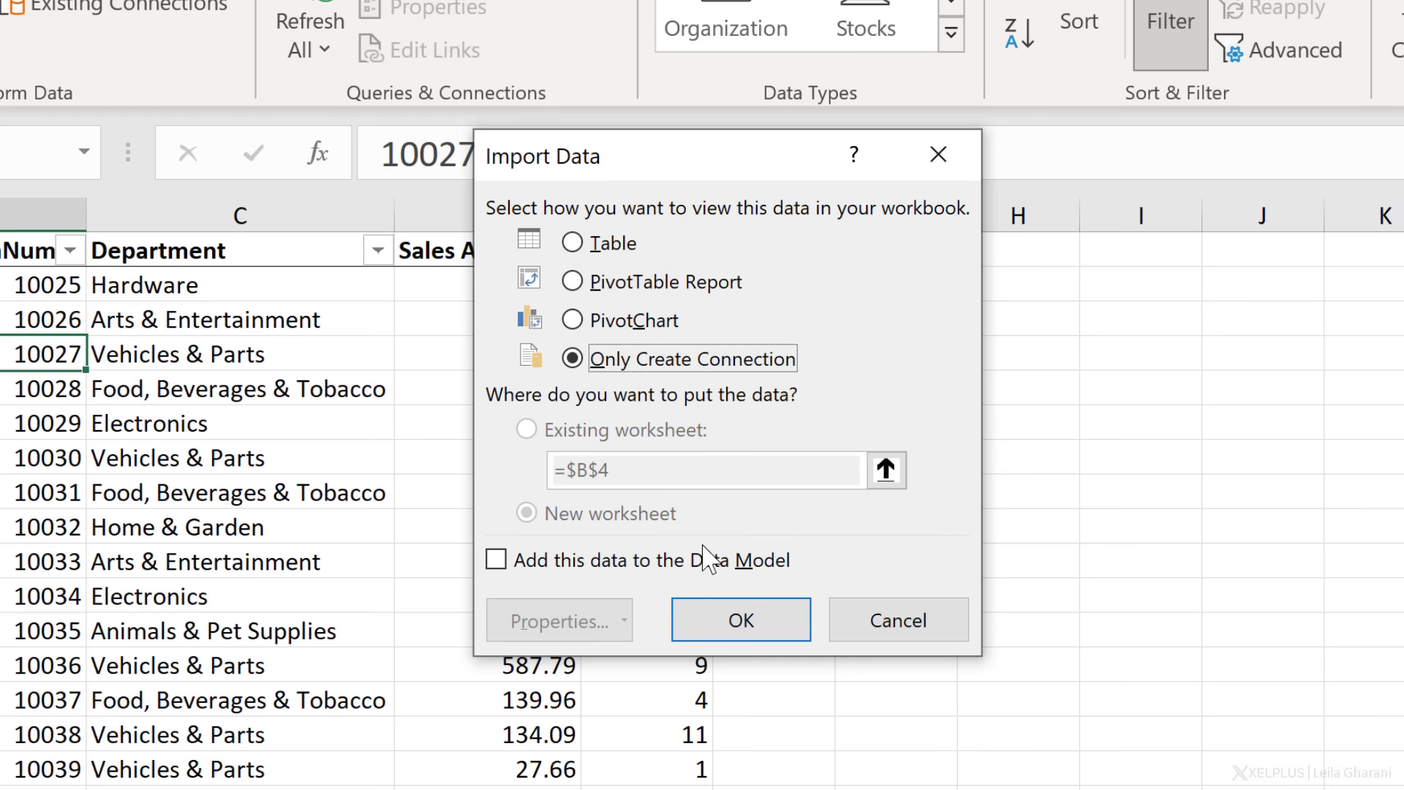
click(741, 621)
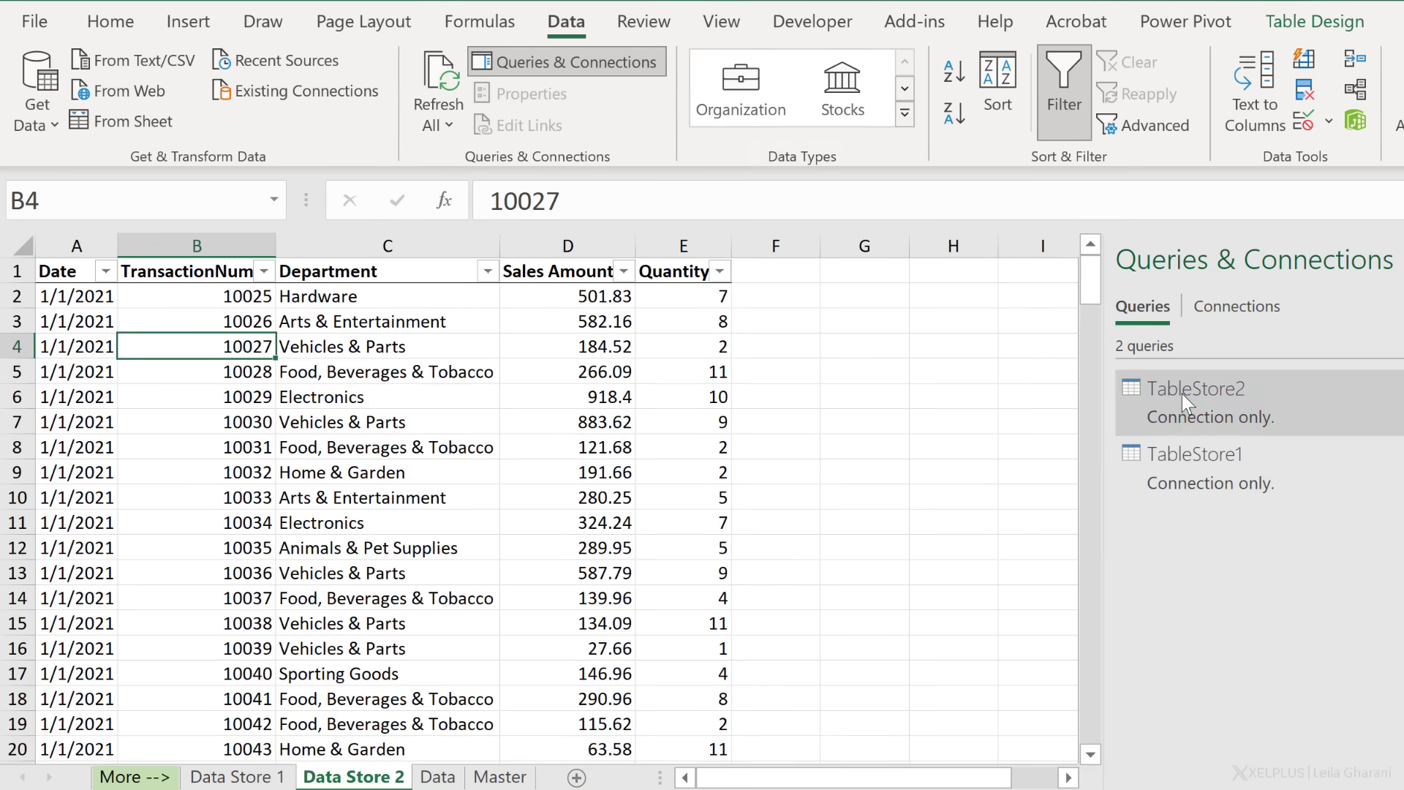
click(1182, 393)
Append TableStore2 beneath TableStore1 as a new query using Append Queries as New
double_click(1182, 393)
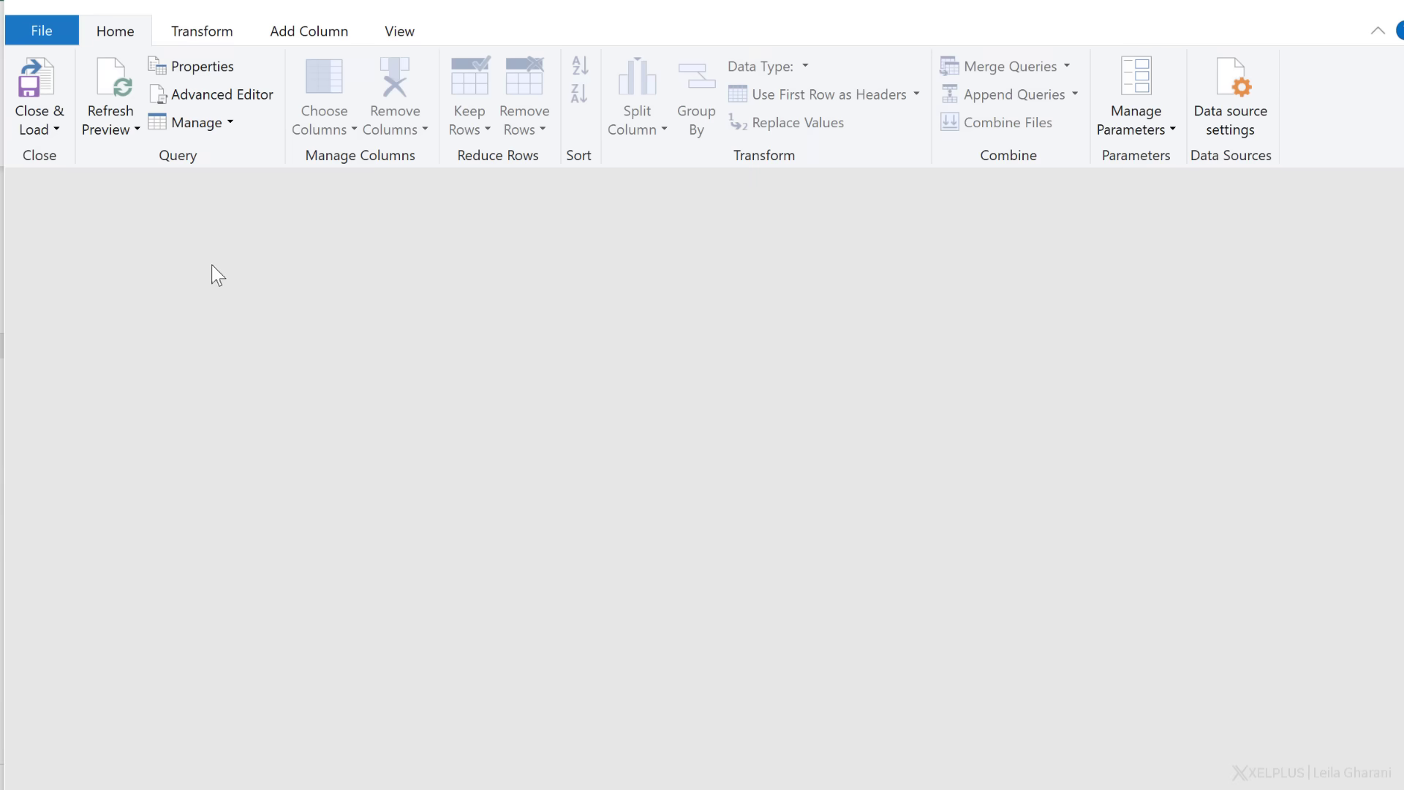
click(207, 260)
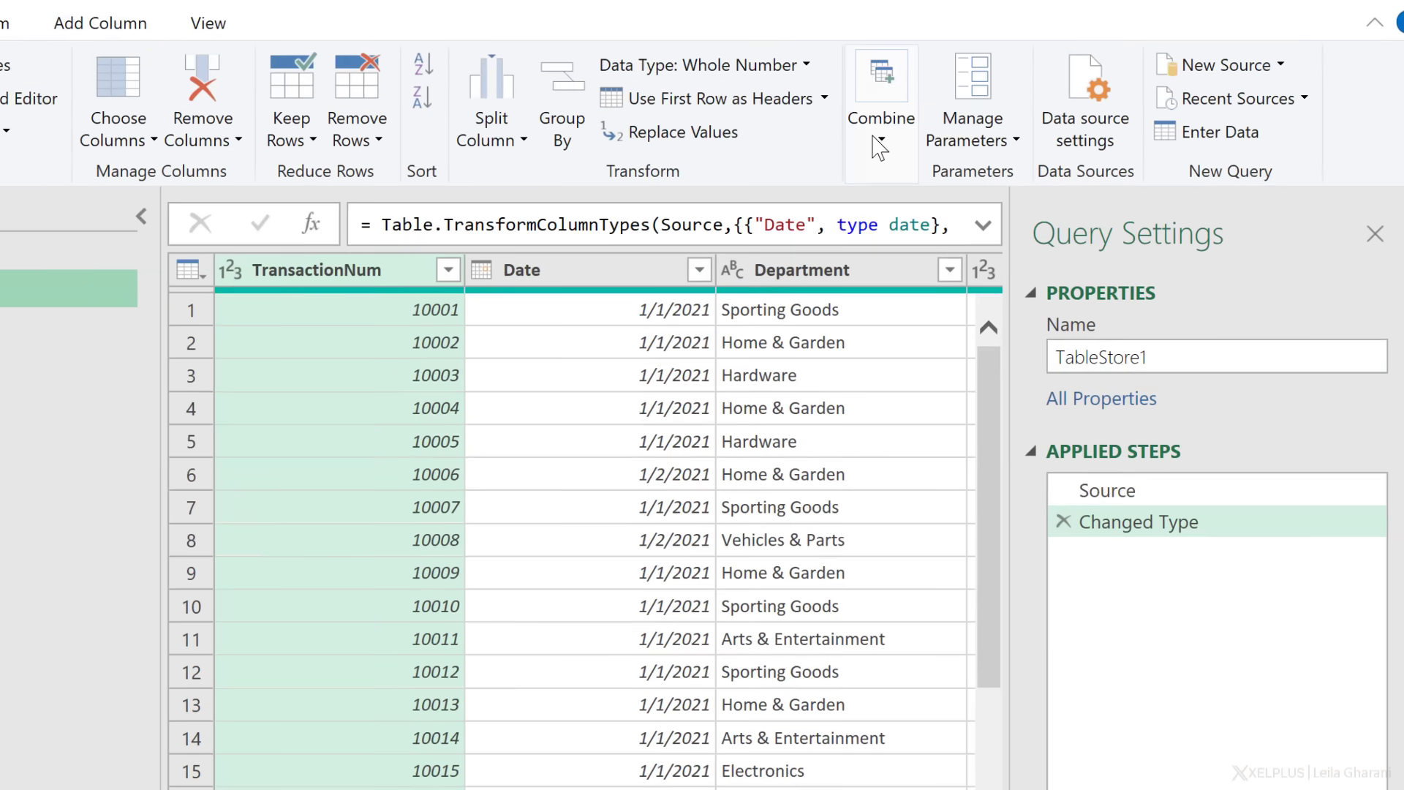
click(963, 130)
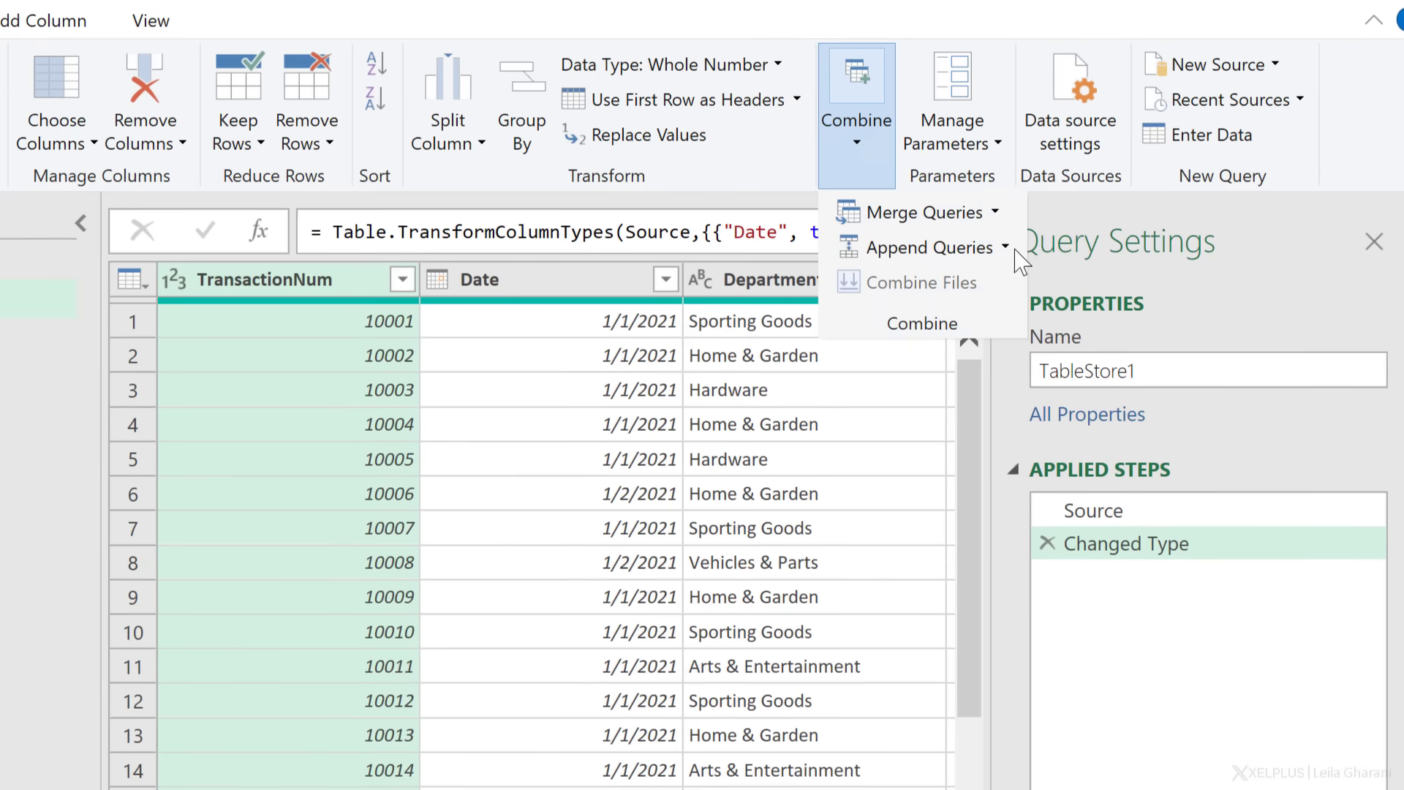
click(1006, 247)
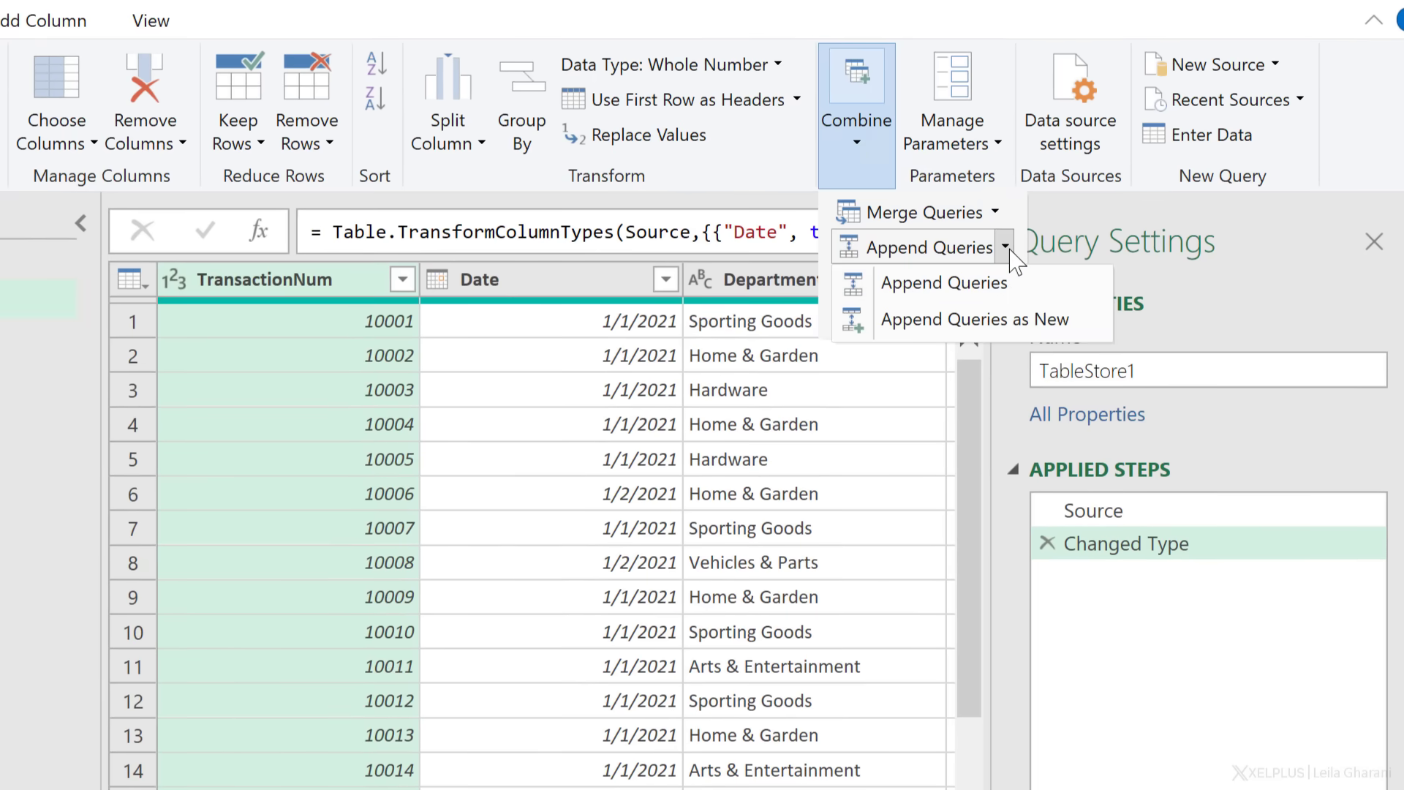
click(1002, 328)
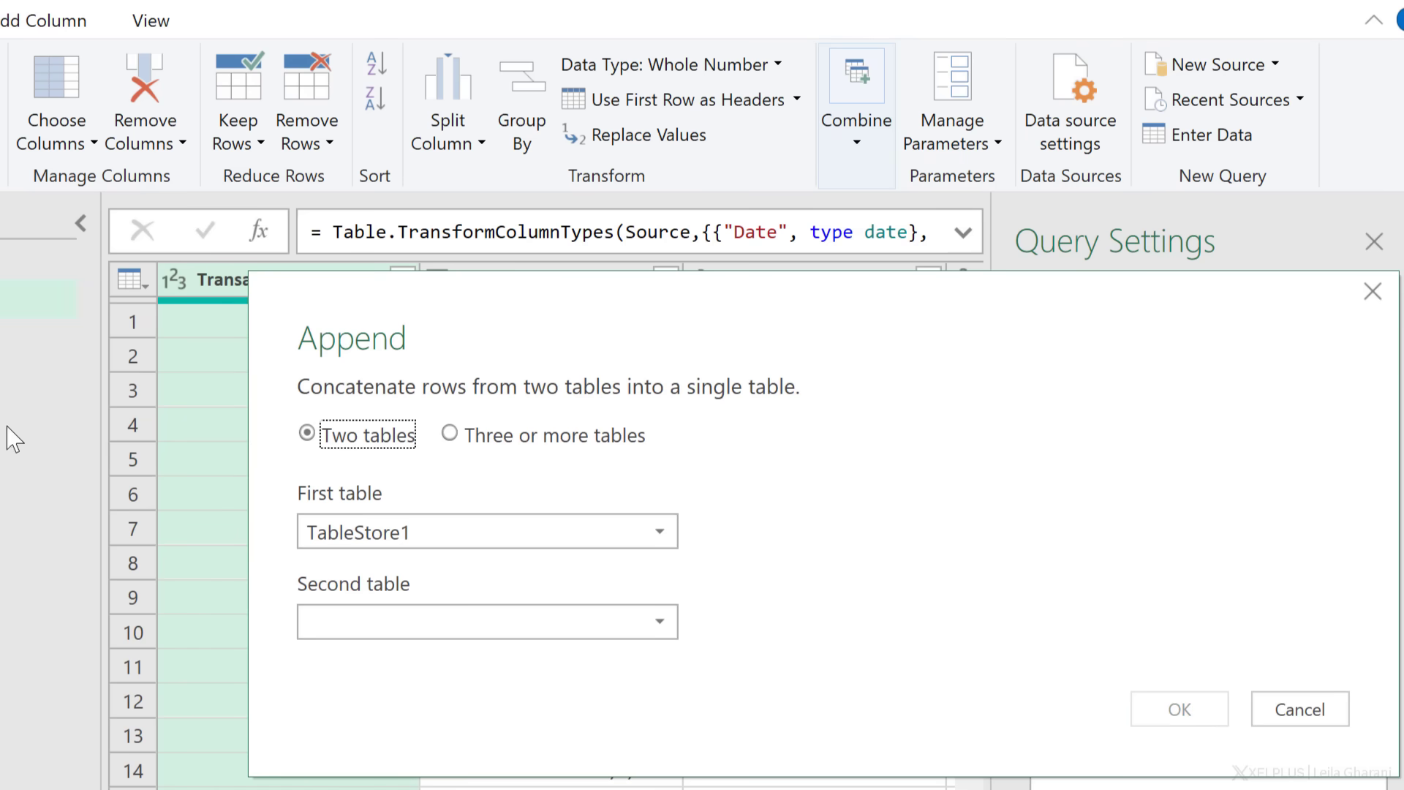
click(648, 630)
click(528, 668)
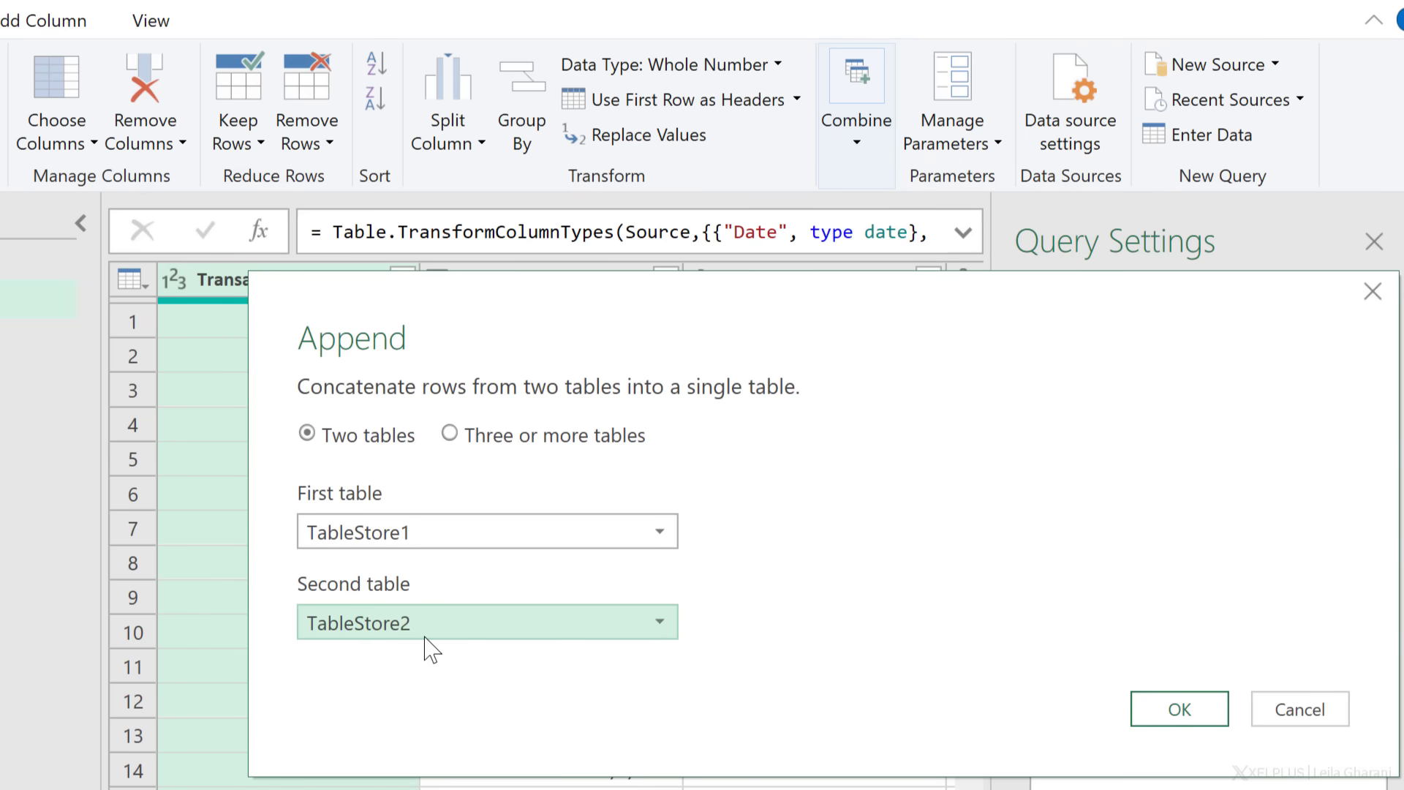
click(477, 433)
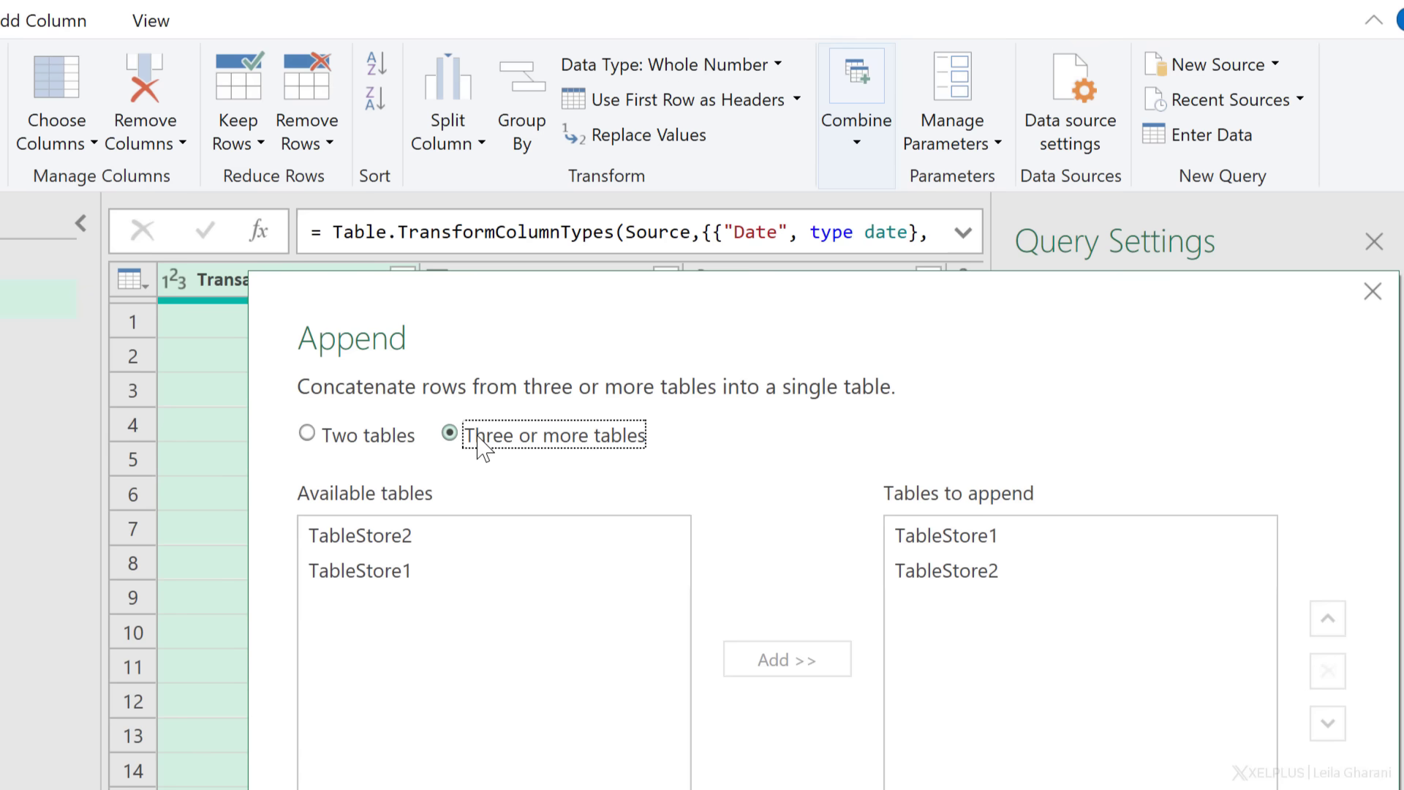
click(371, 445)
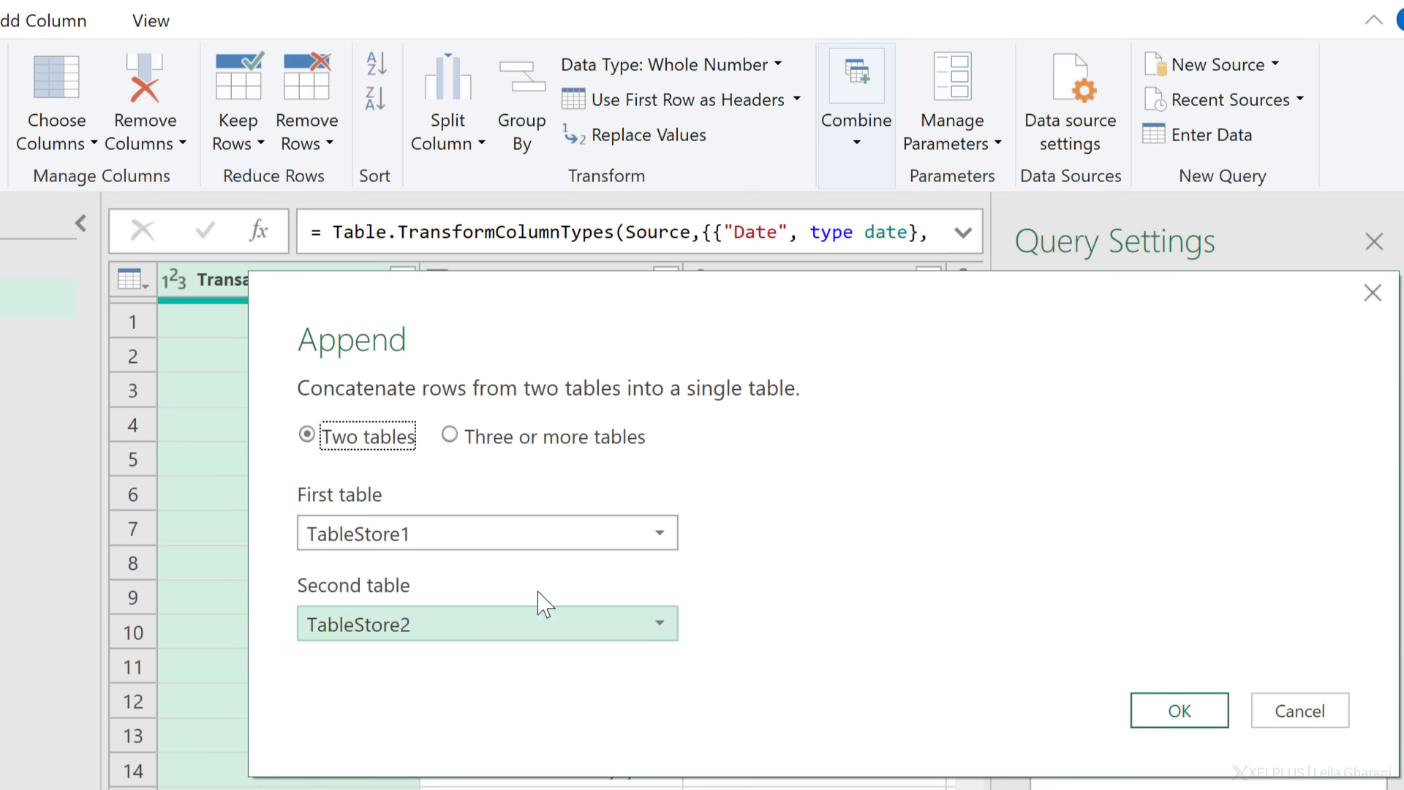
click(1178, 710)
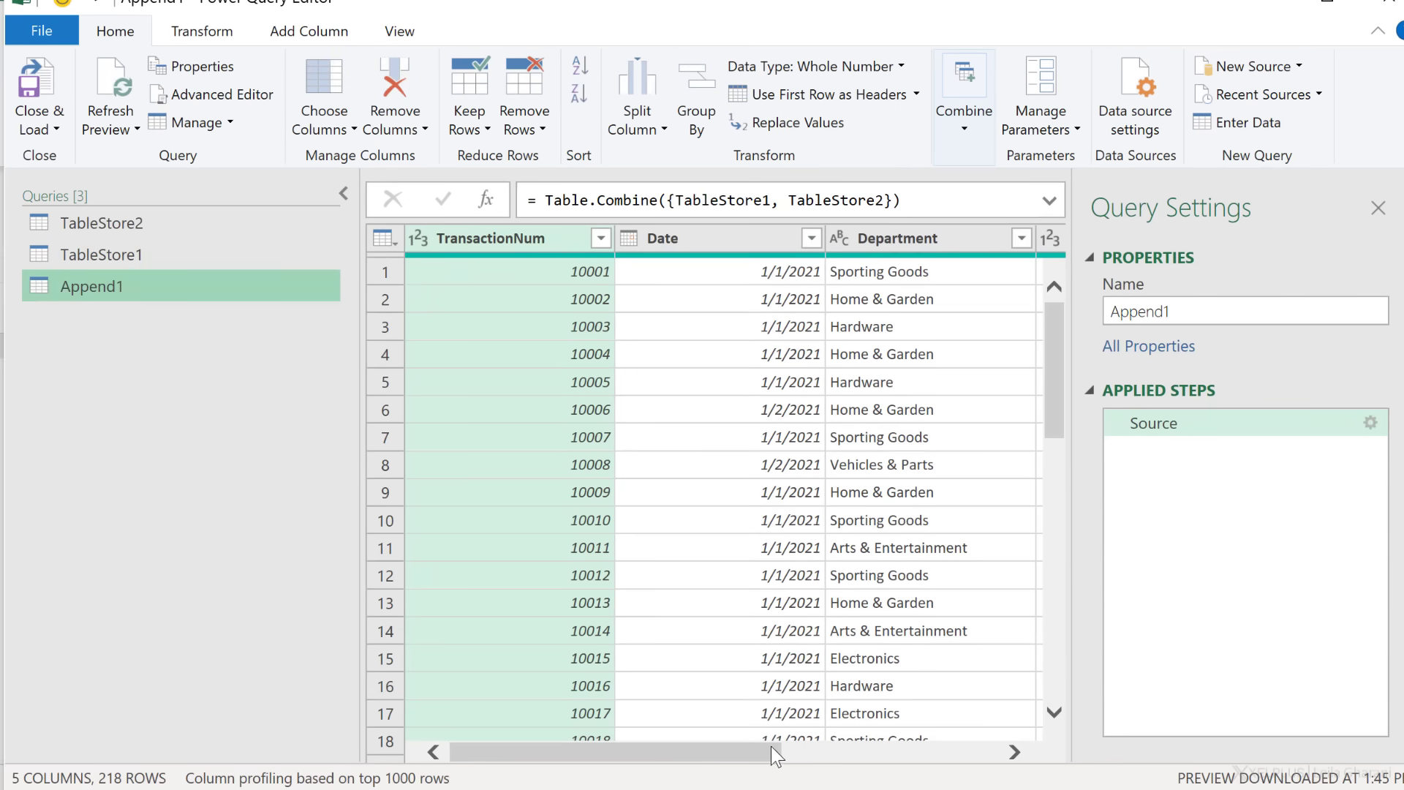
Change the appended query's name from Append1 to AllStores
drag(770, 746, 980, 732)
scroll(825, 545, down, 1)
scroll(825, 544, down, 10)
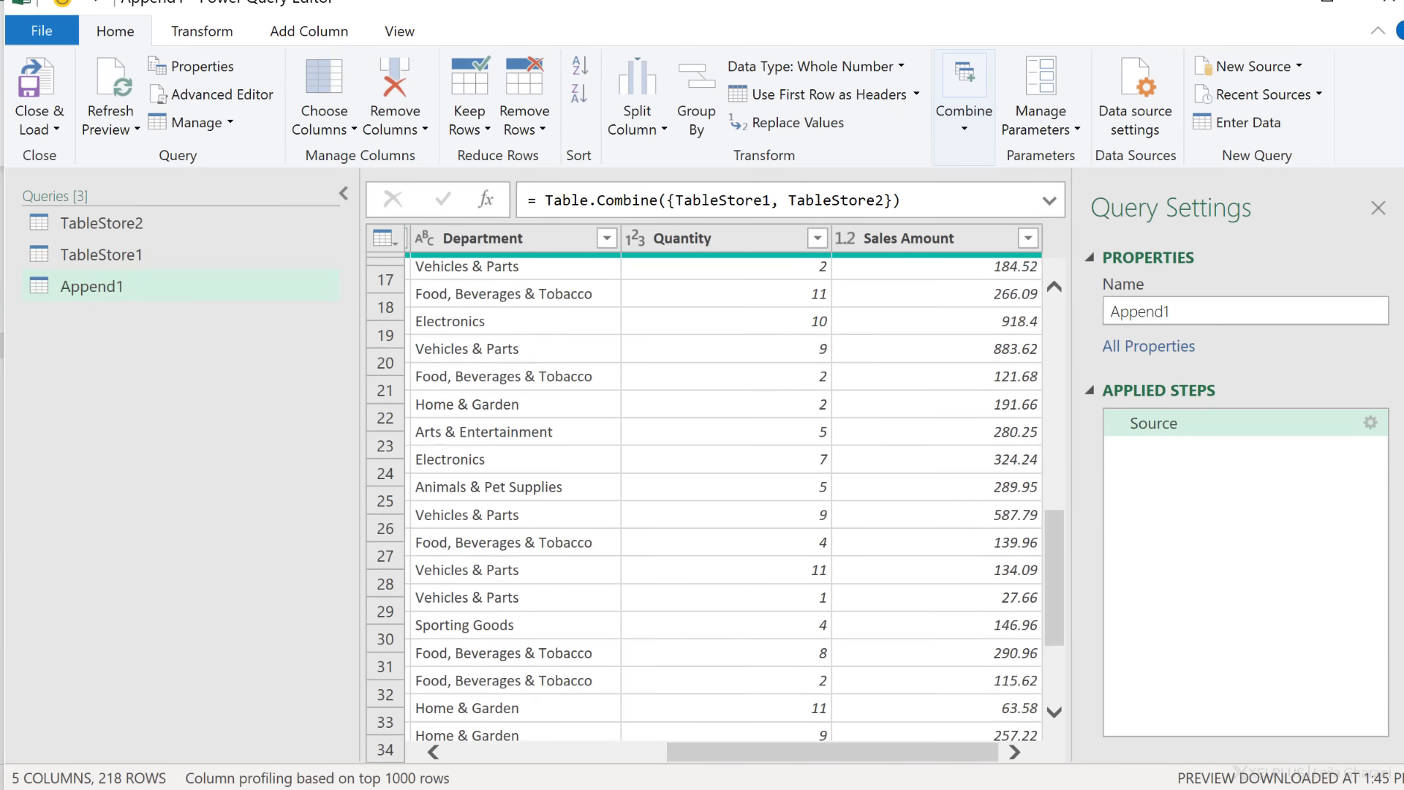
click(1182, 312)
drag(1183, 312, 1075, 301)
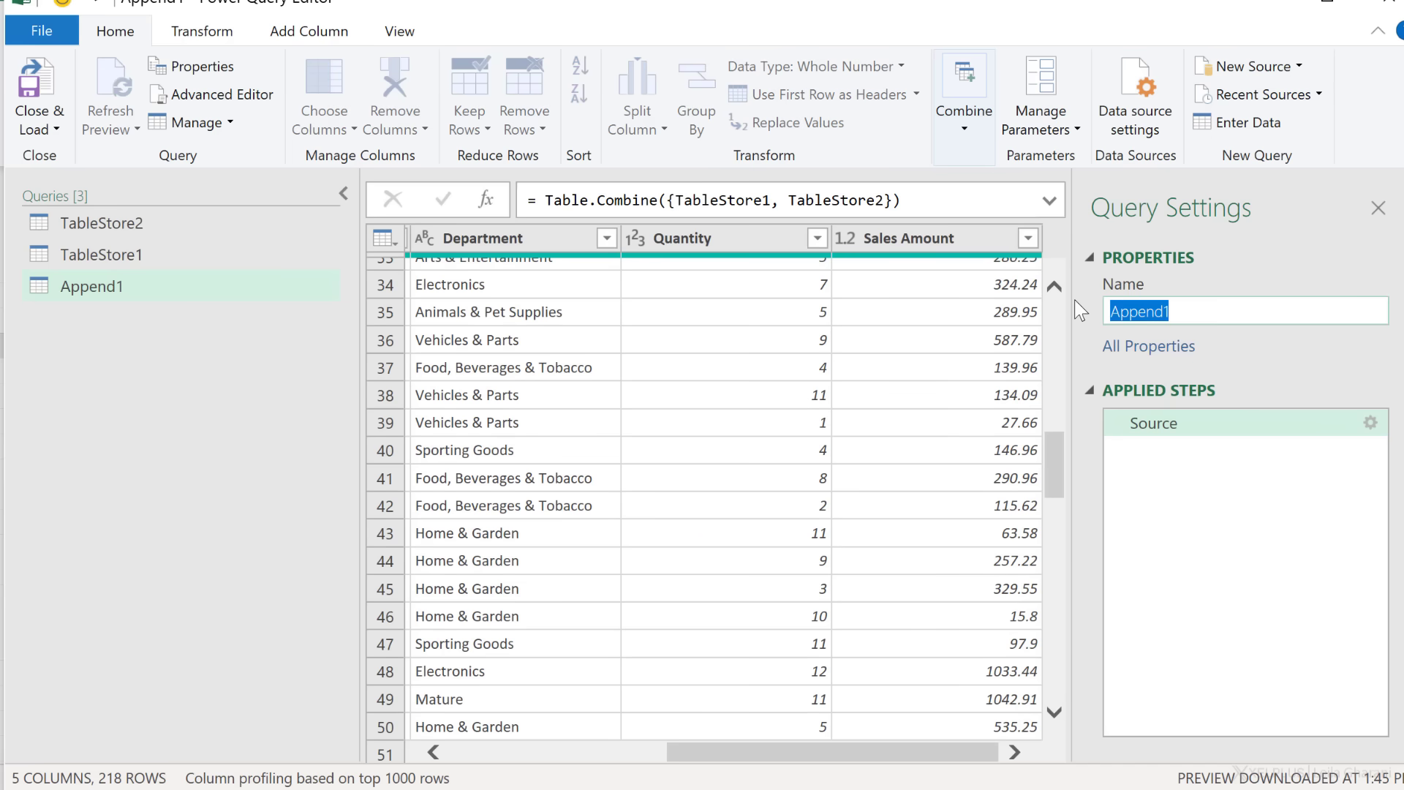
text(AllStores)
key(Return)
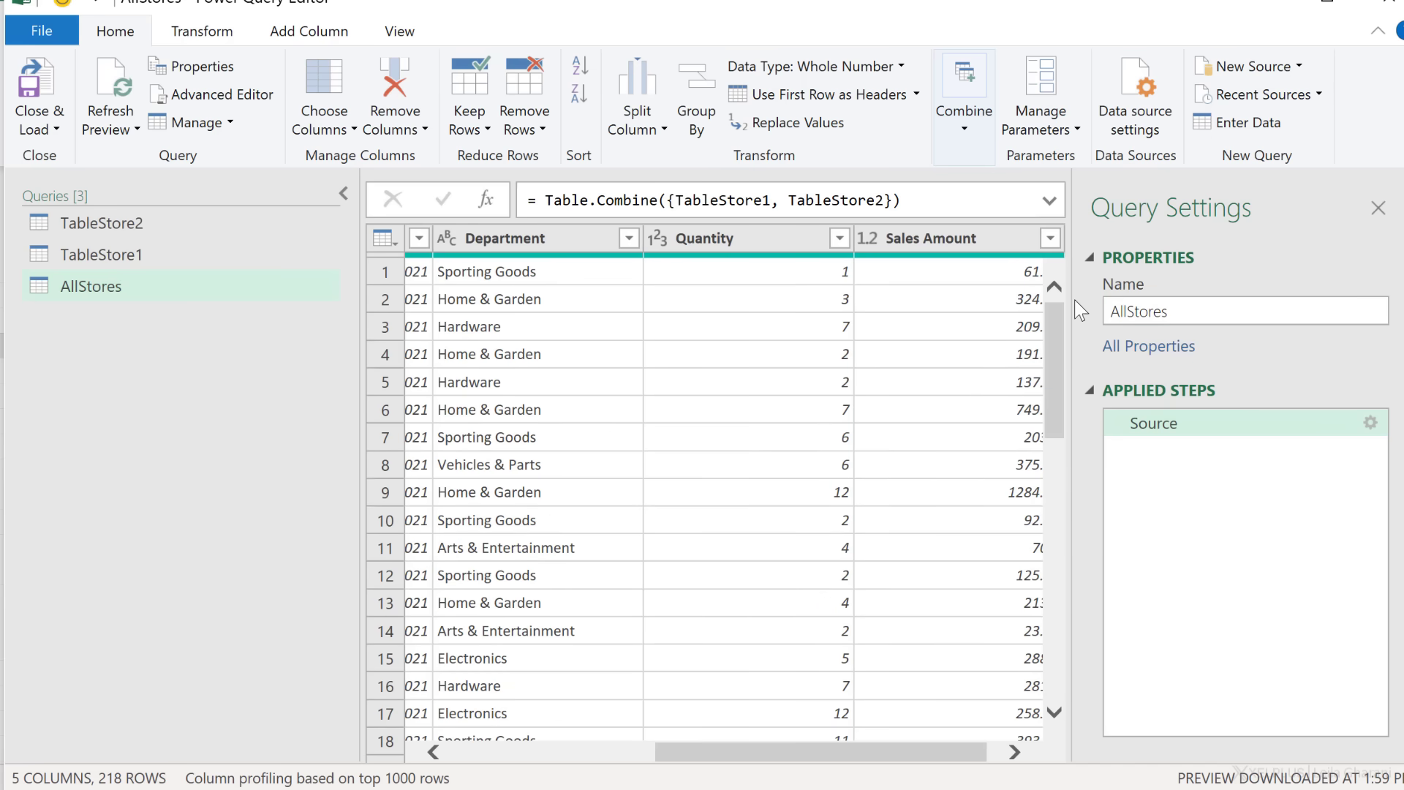
drag(697, 751, 490, 760)
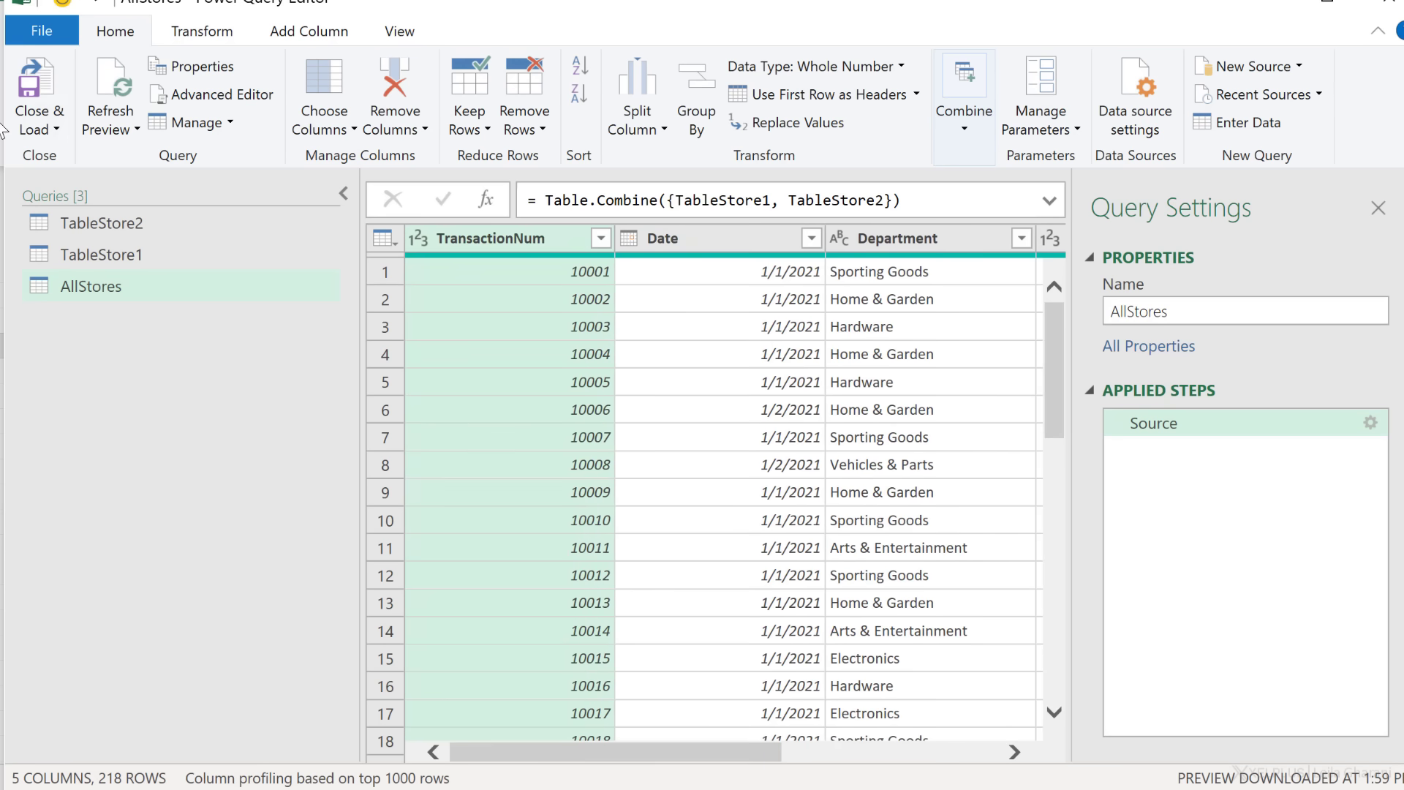
Load AllStores as a PivotTable Report on a new worksheet via Close & Load To
click(39, 129)
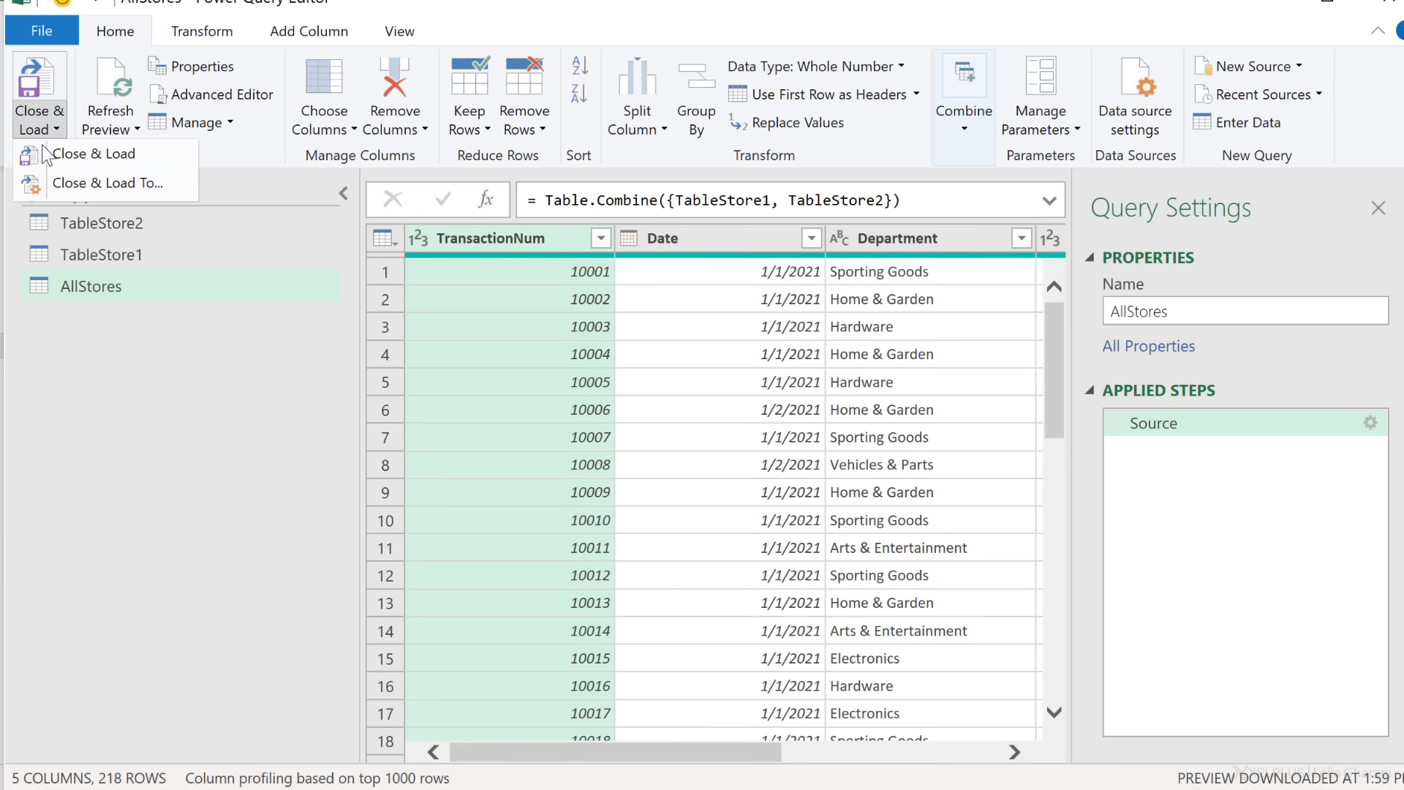
click(70, 184)
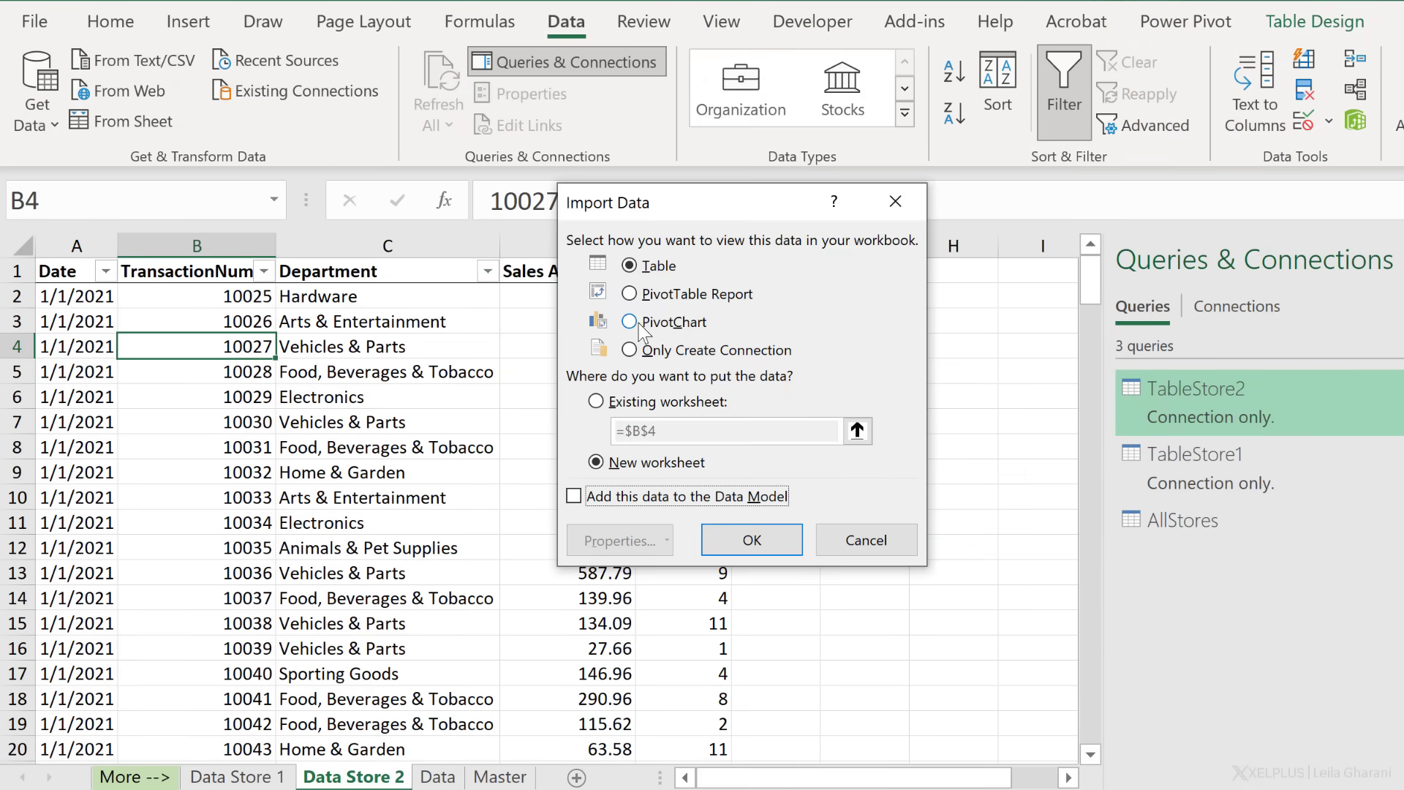
click(650, 295)
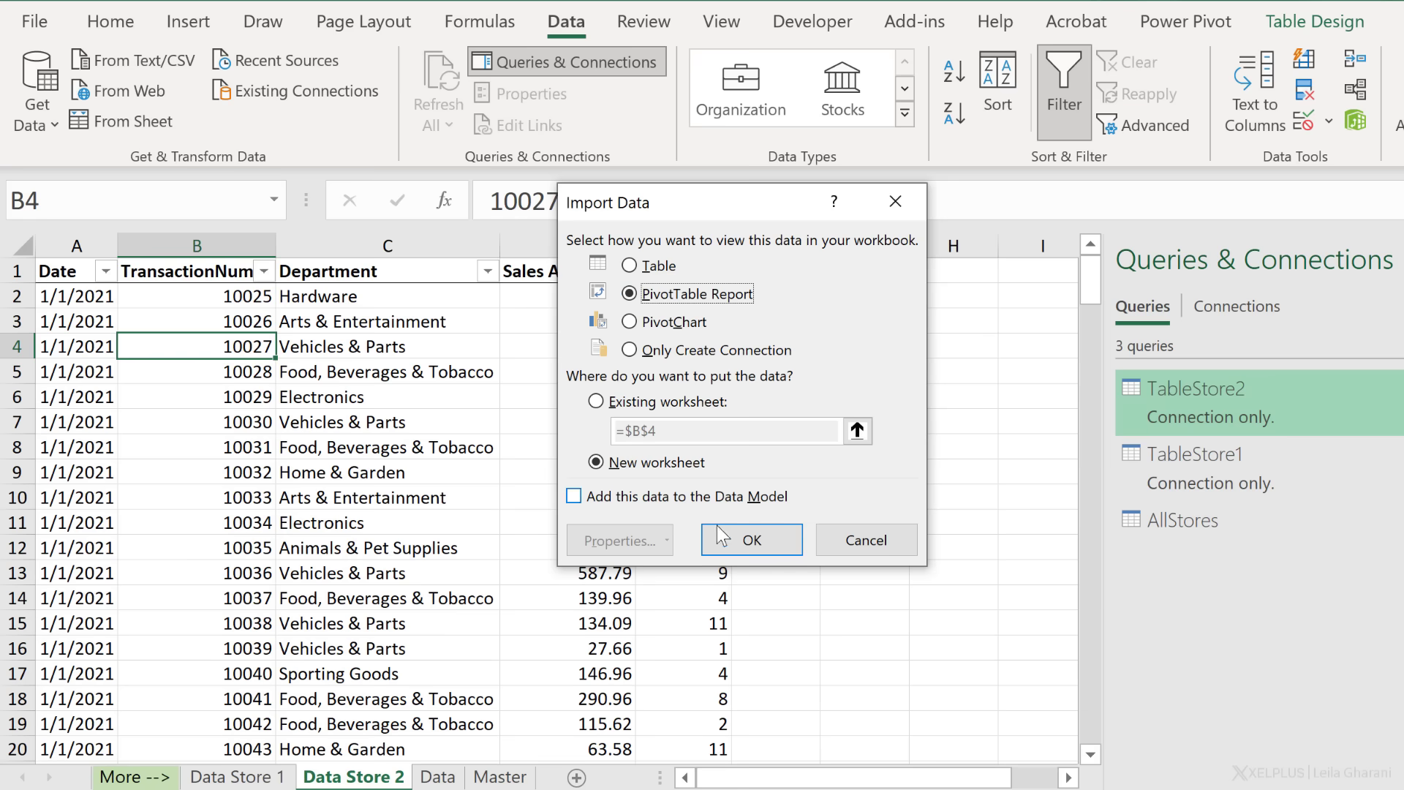
click(741, 539)
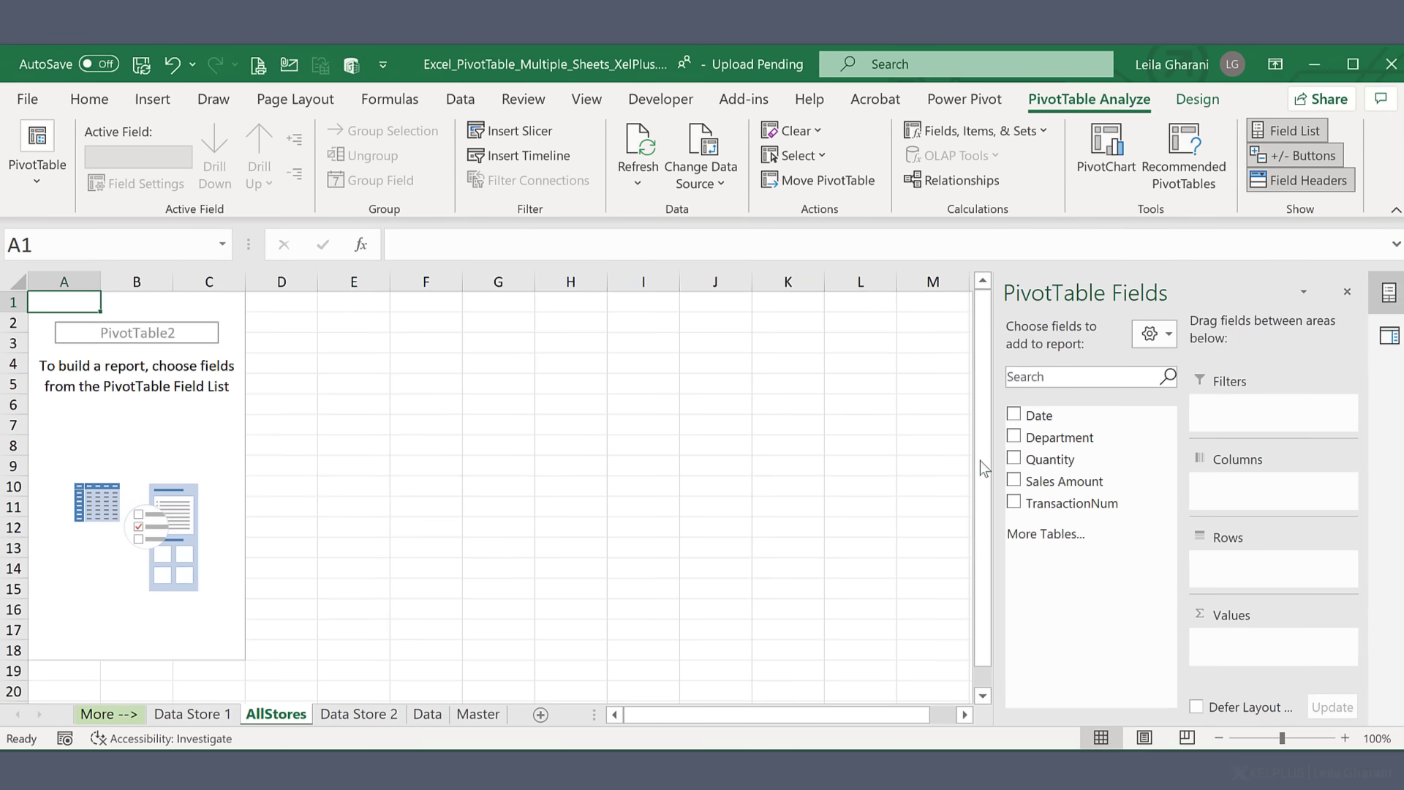
Add Quantity, Sales Amount and Department to the pivot, giving totals 1432 and 86997.79
click(1013, 458)
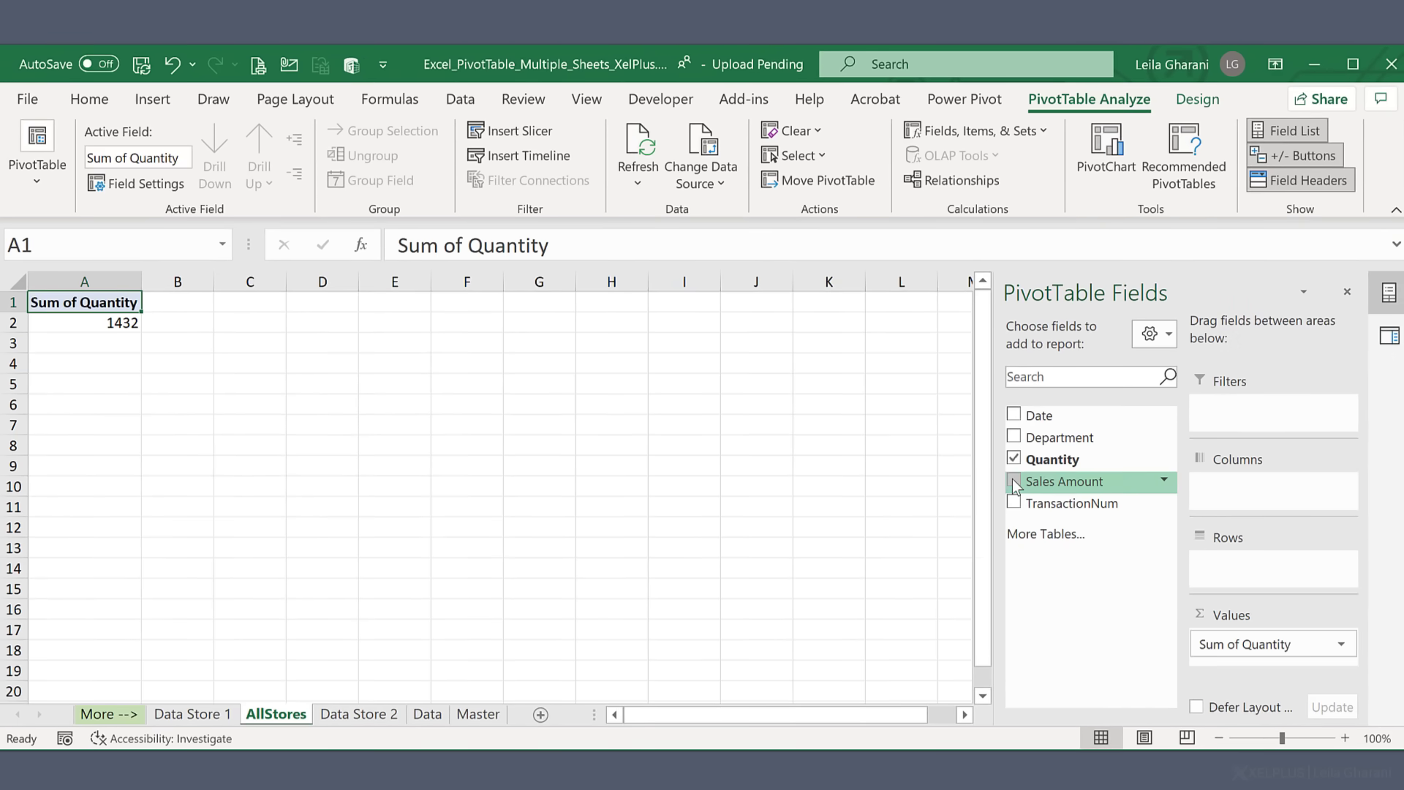
click(1012, 480)
drag(1134, 299, 572, 300)
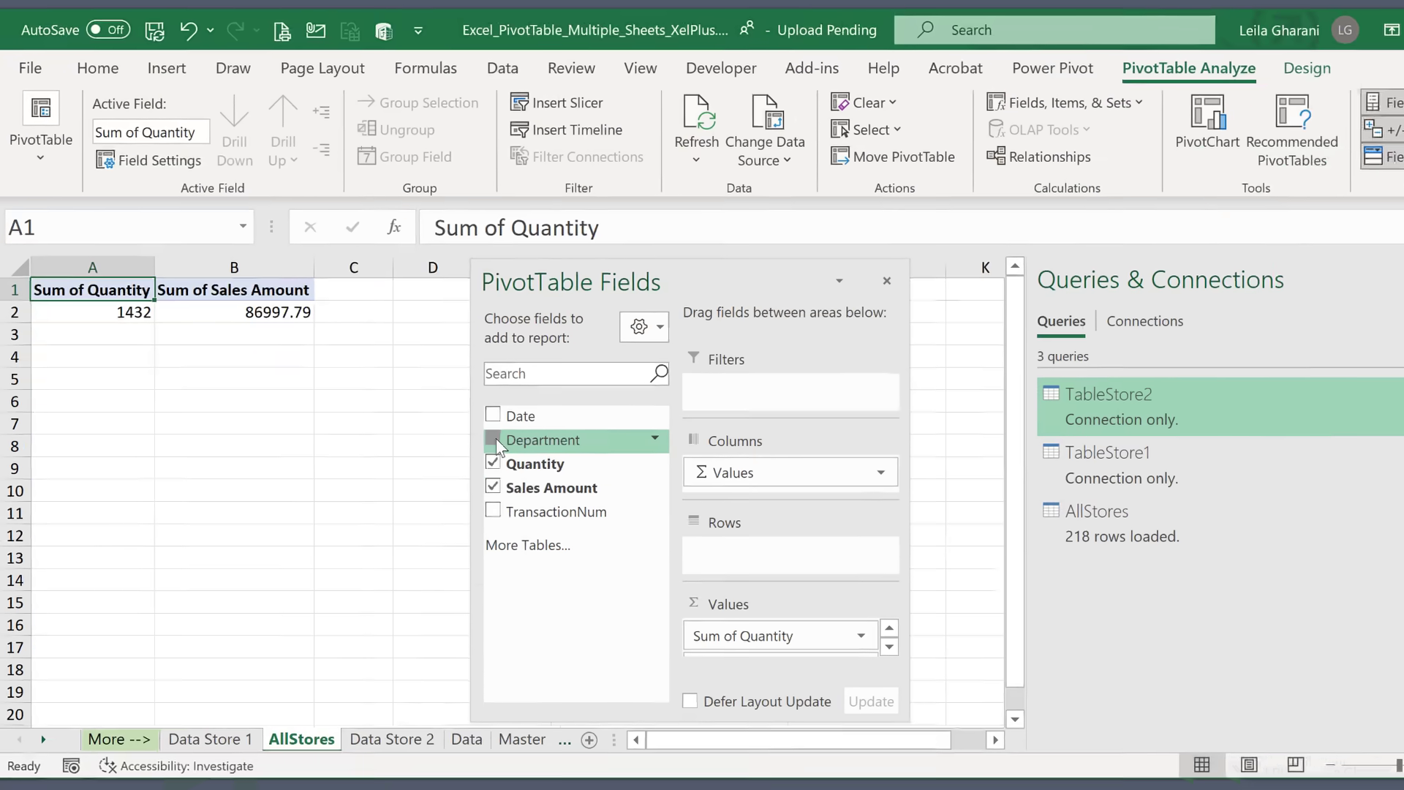
click(496, 437)
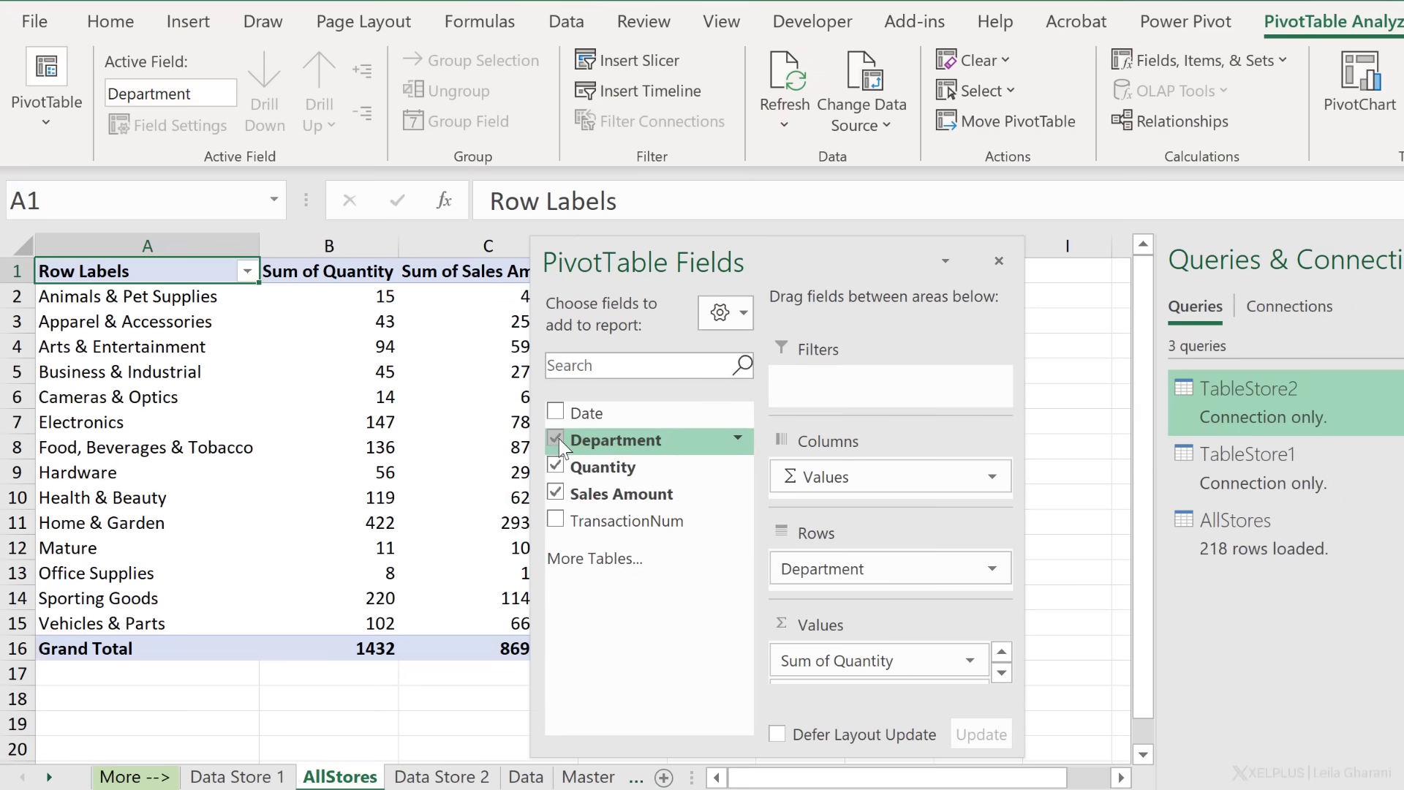
click(355, 404)
click(340, 402)
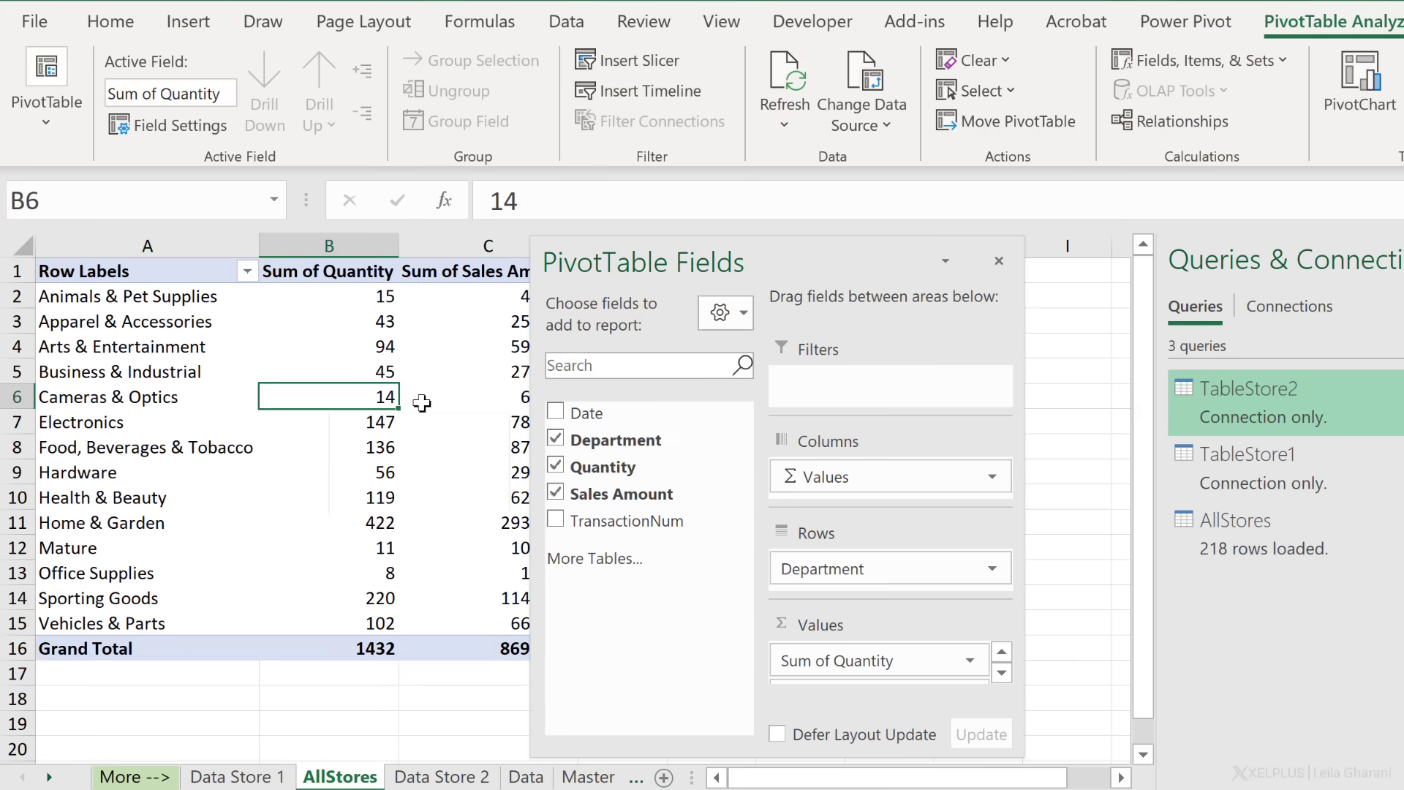
drag(707, 256, 856, 256)
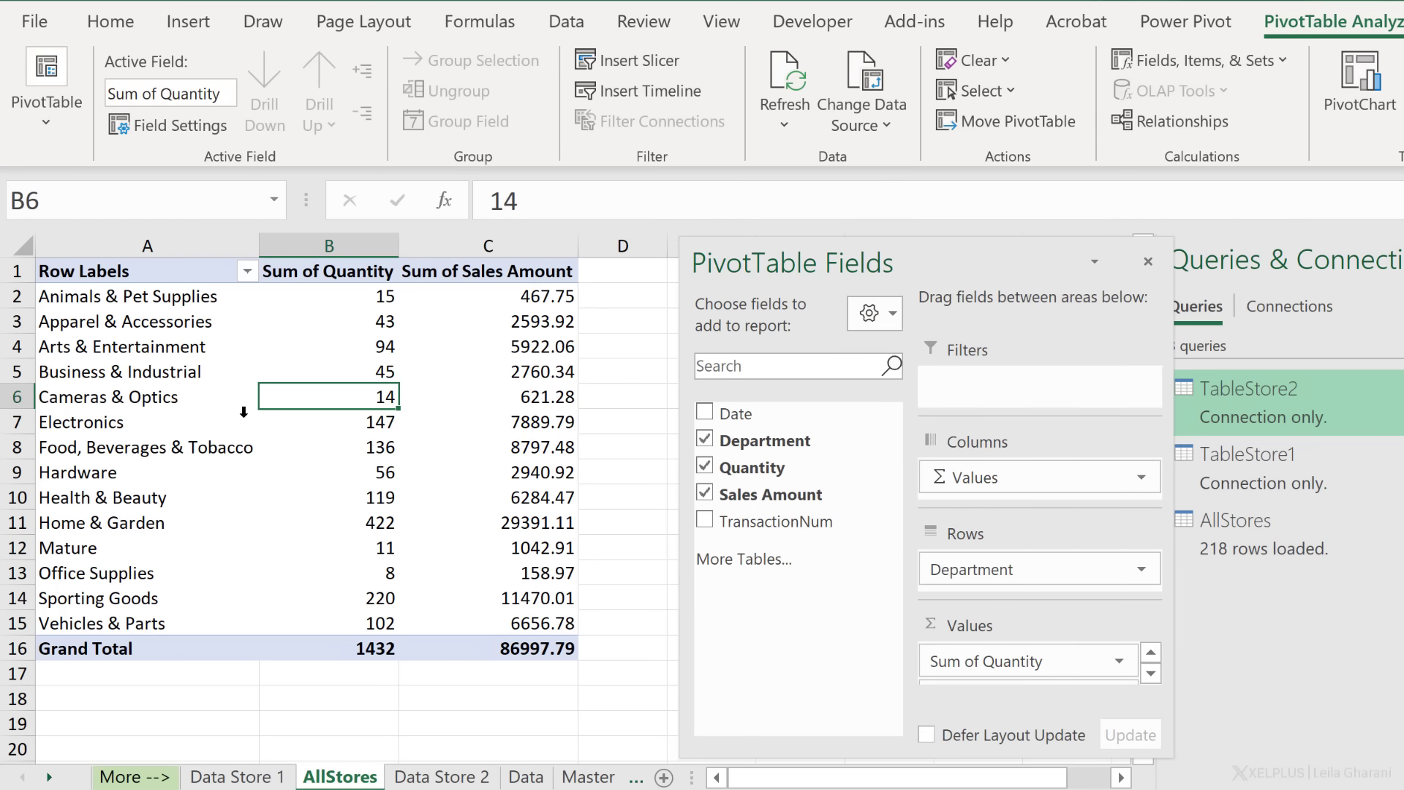
click(260, 778)
From the Data Store 1 sheet, reopen the TableStore2 query in the Power Query Editor
scroll(248, 717, up, 1)
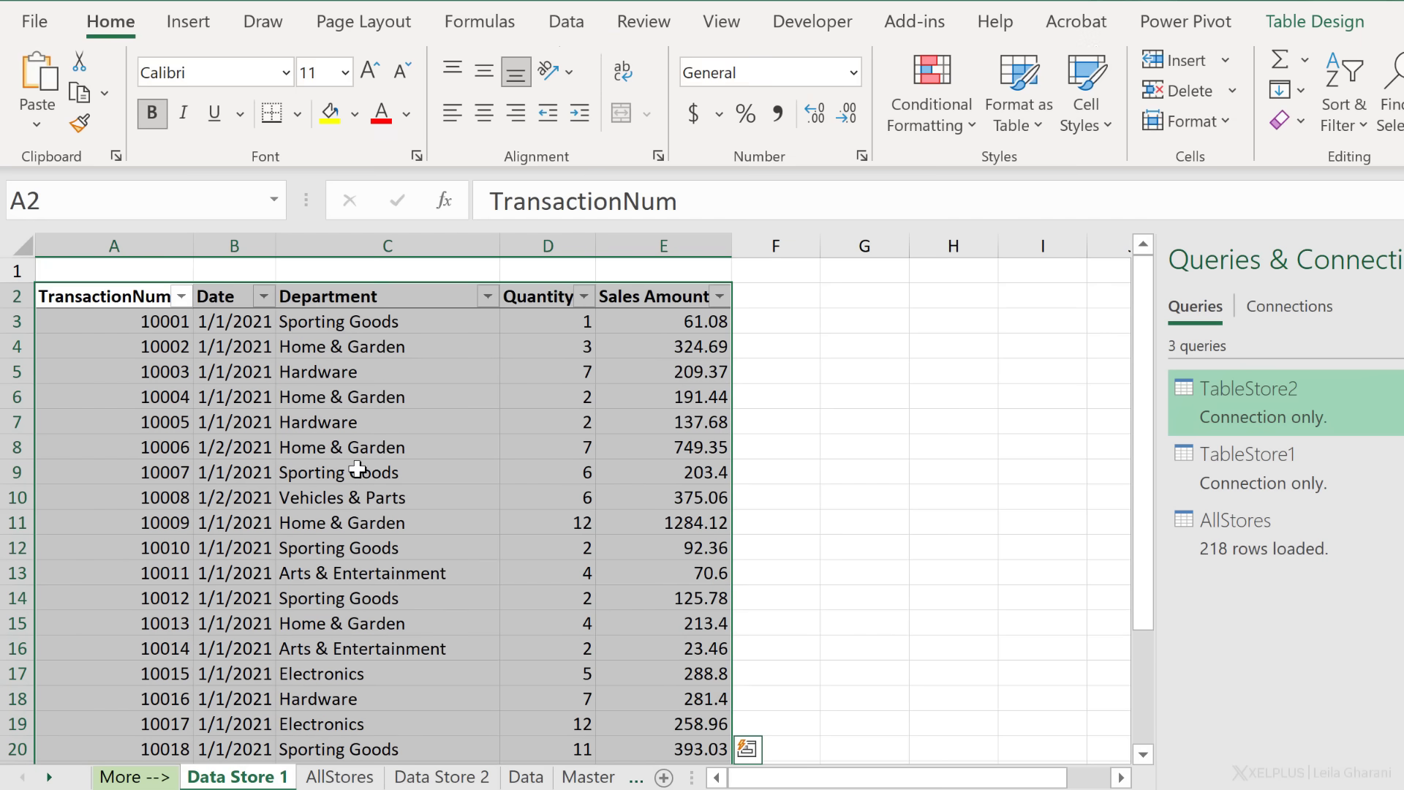
click(364, 468)
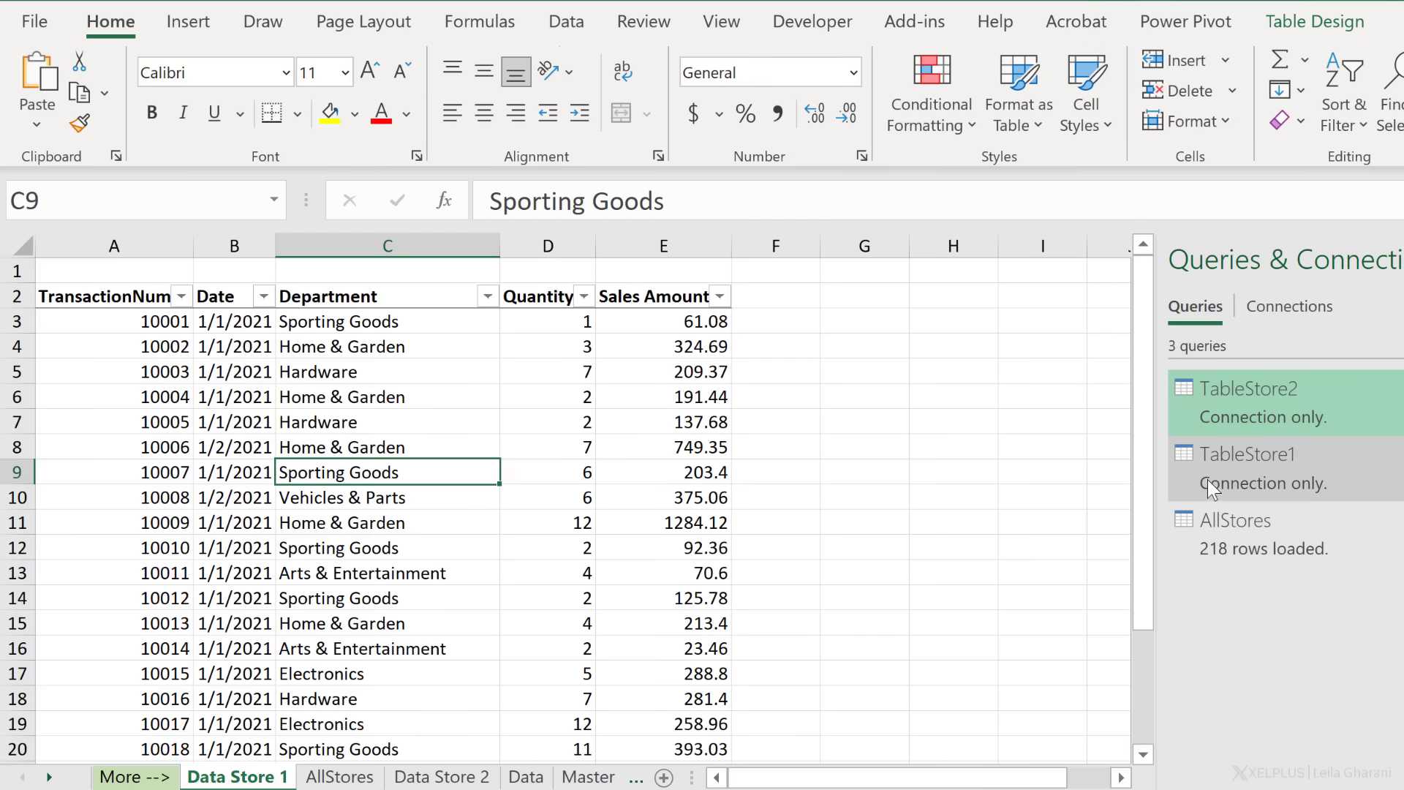
mouse_move(1208, 480)
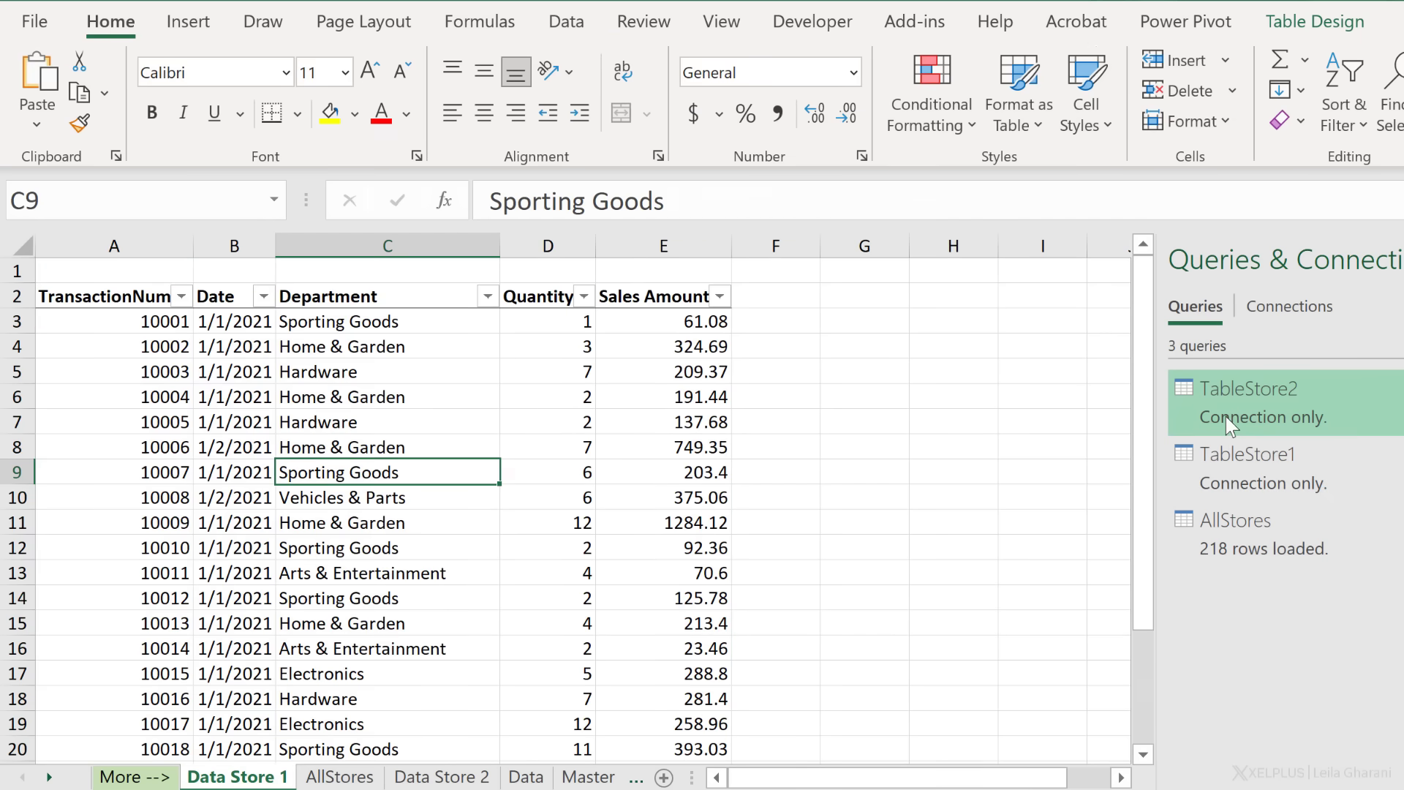
double_click(1226, 416)
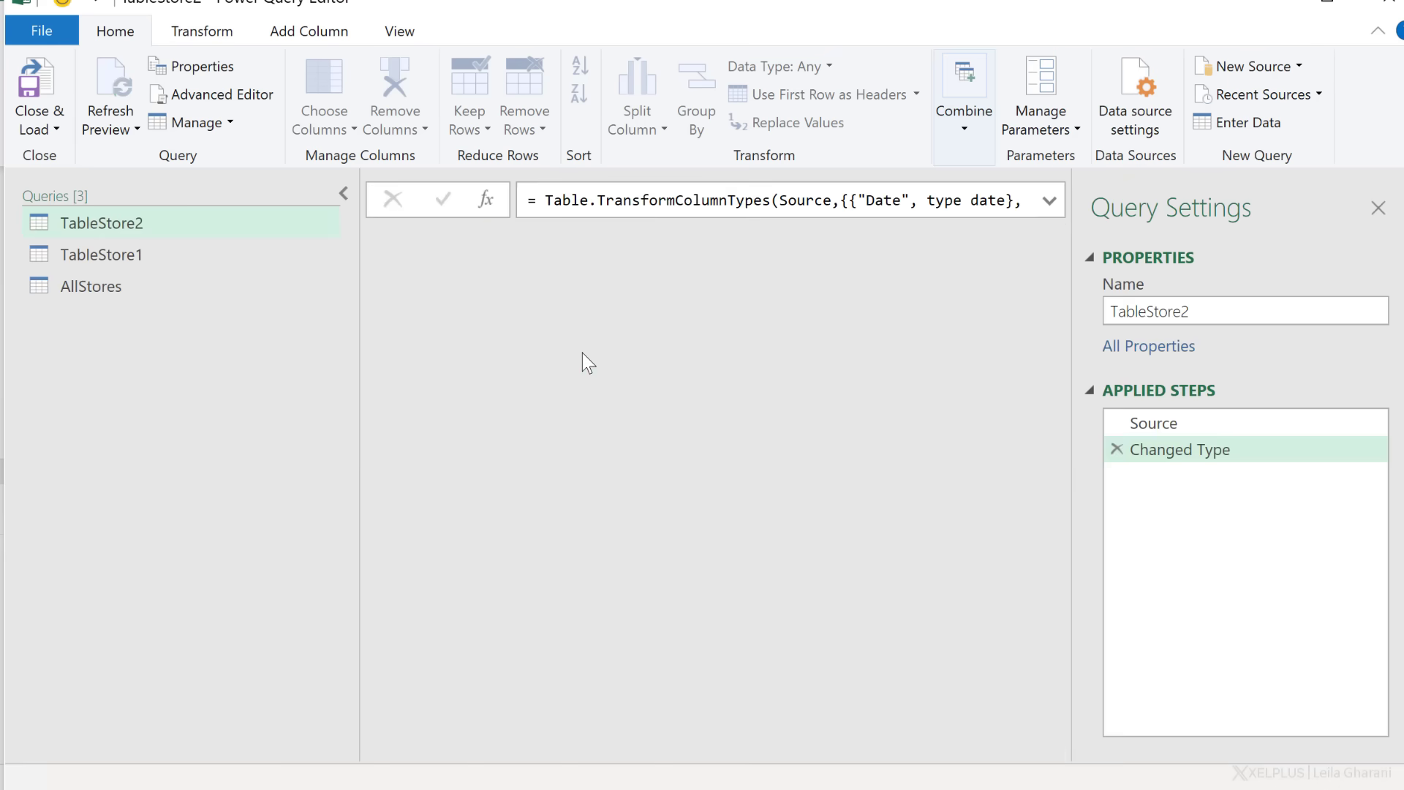
drag(545, 750, 803, 691)
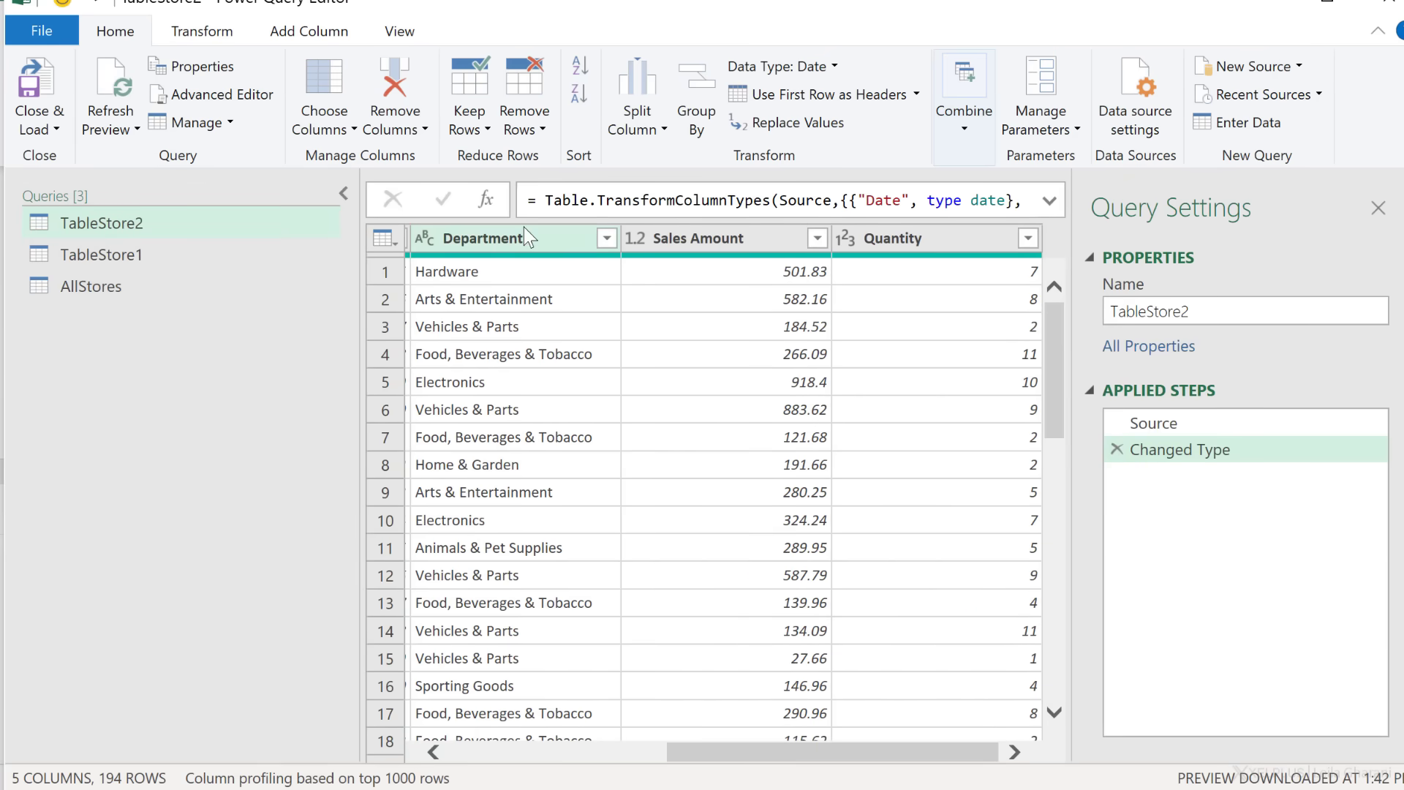
click(306, 35)
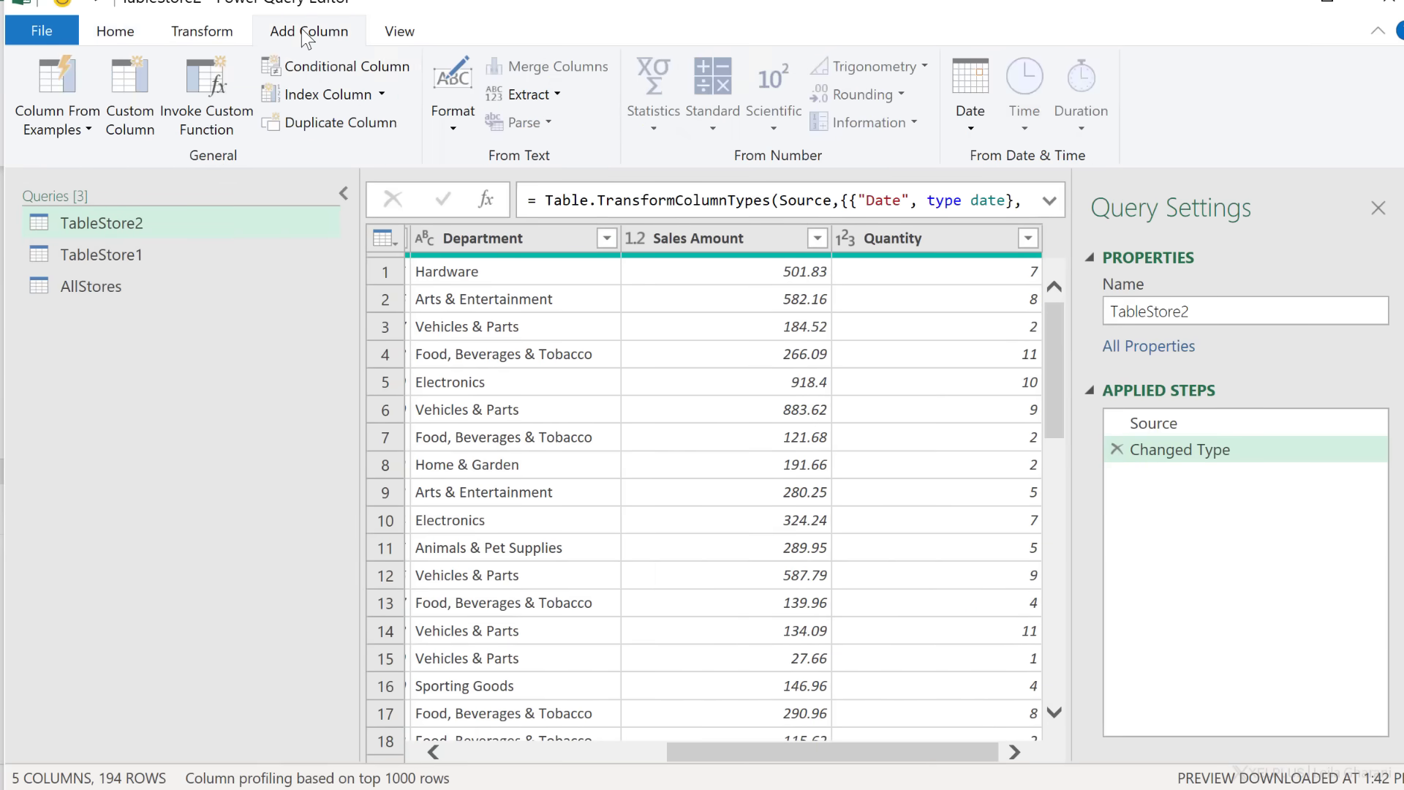
Add a custom column named Store with formula = "Store 2" and set its type to Text
click(131, 109)
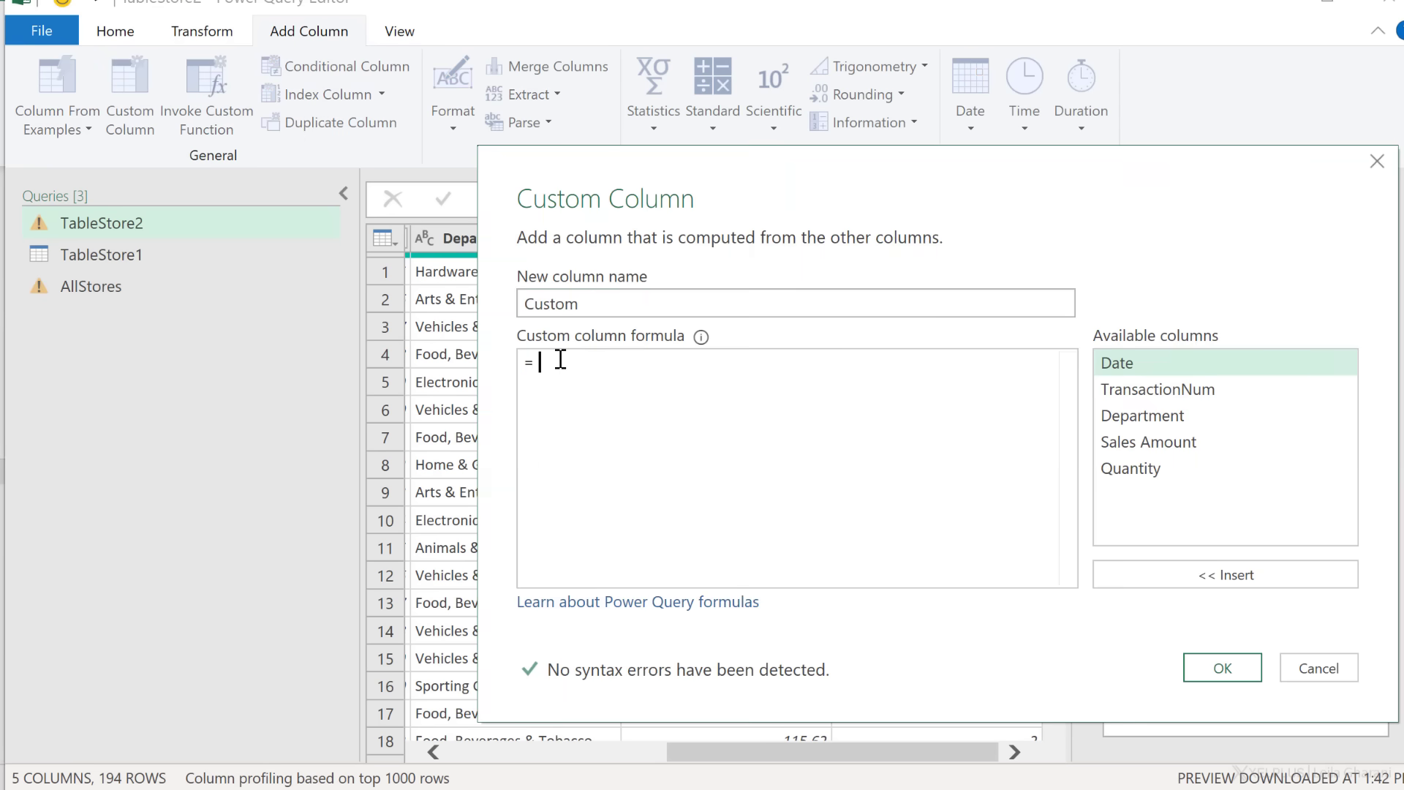
text(Store)
click(600, 356)
text("S)
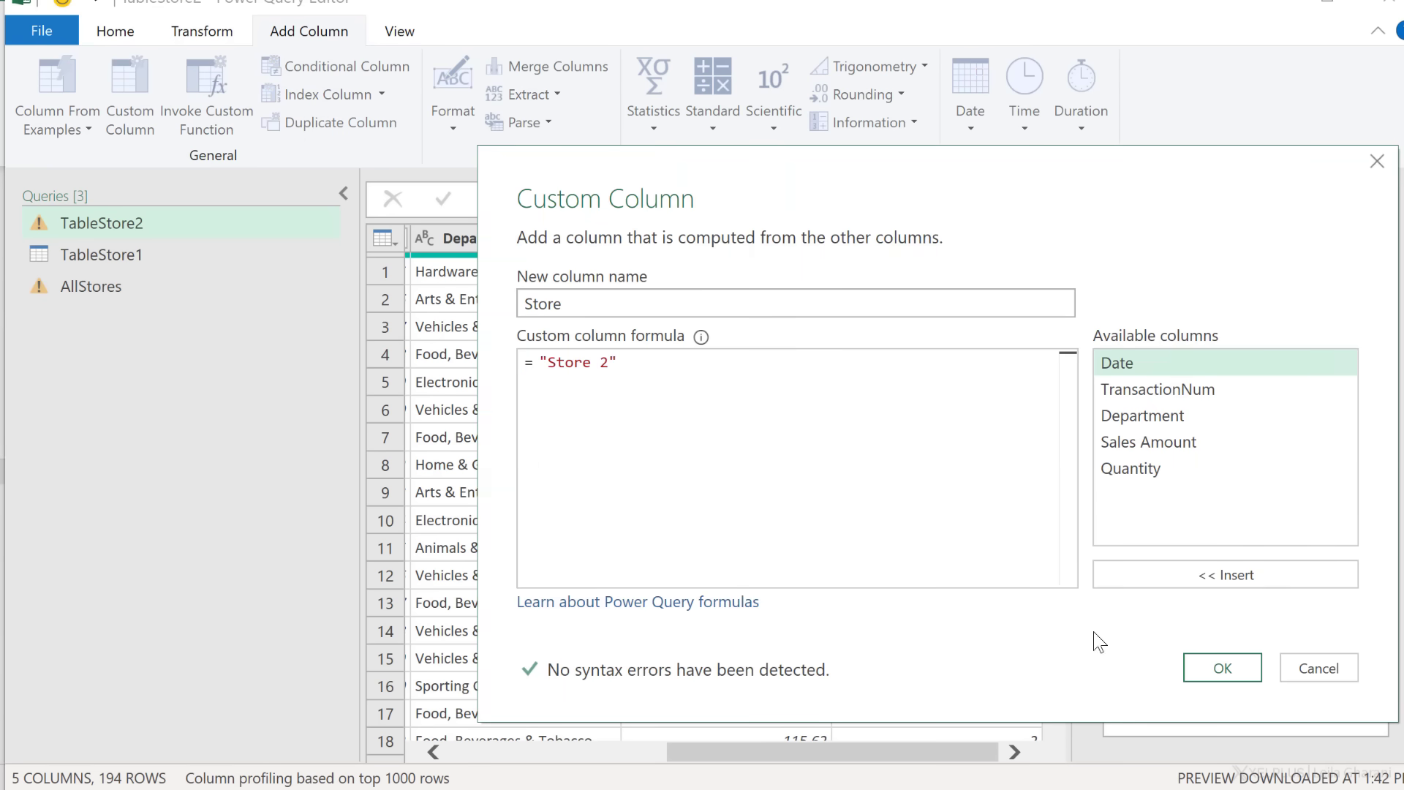
click(1218, 668)
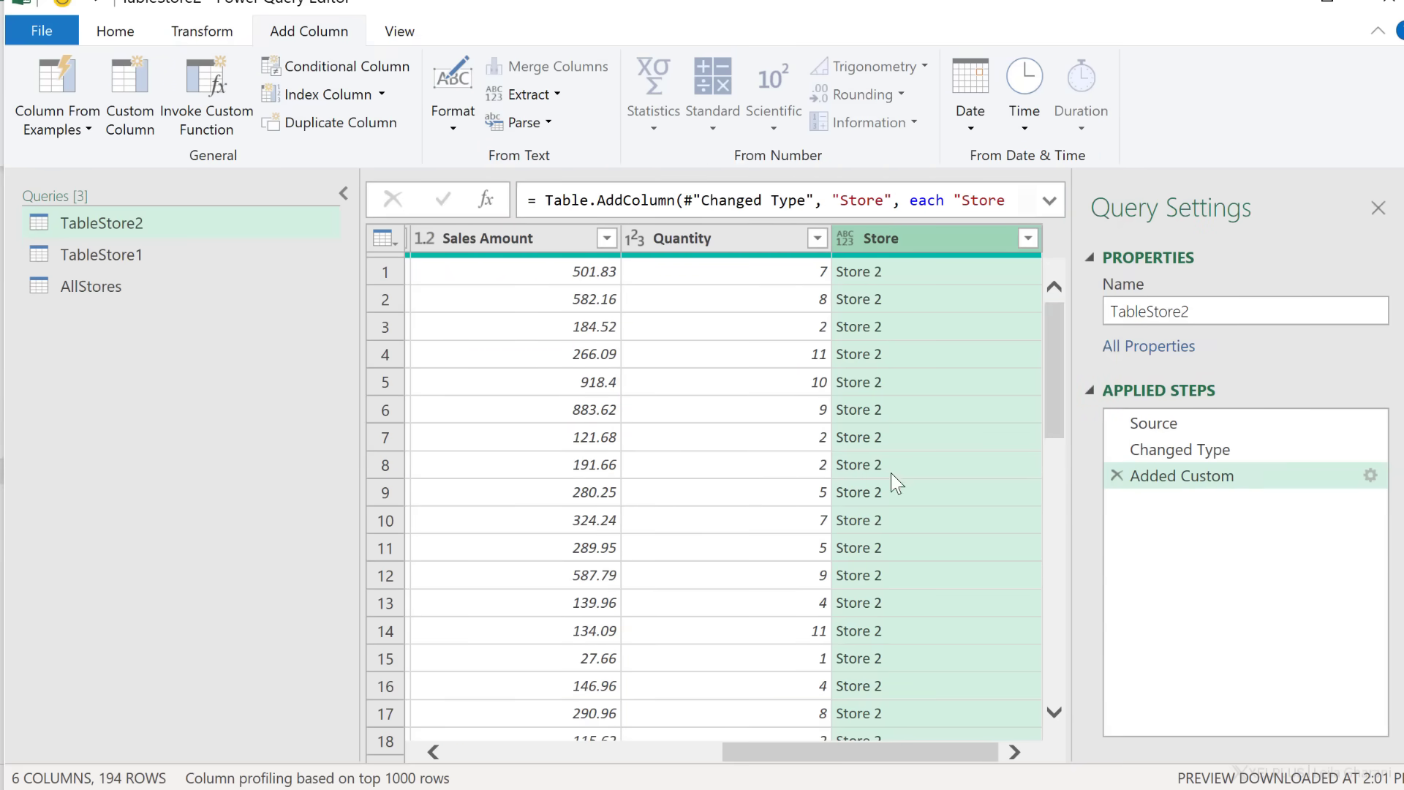
click(846, 239)
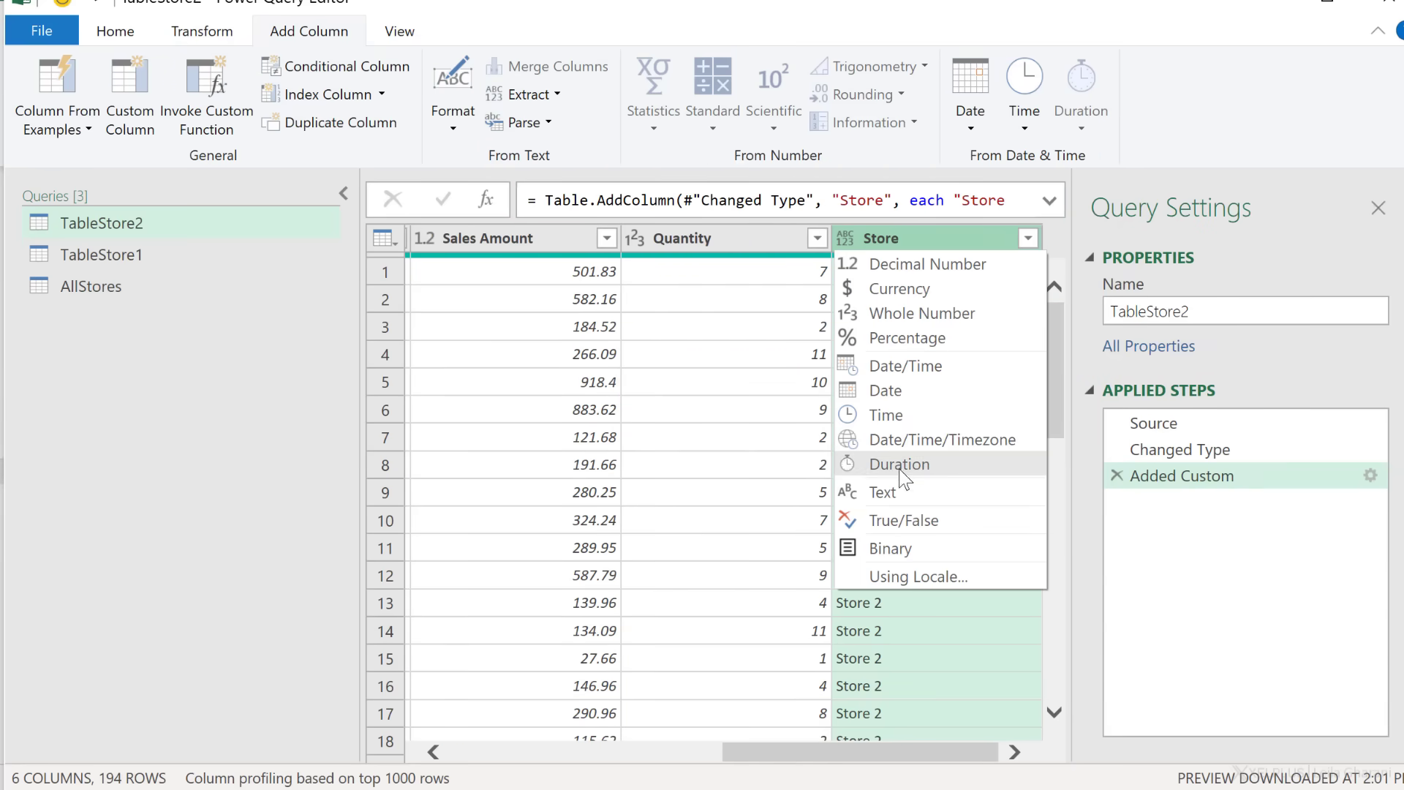
click(889, 488)
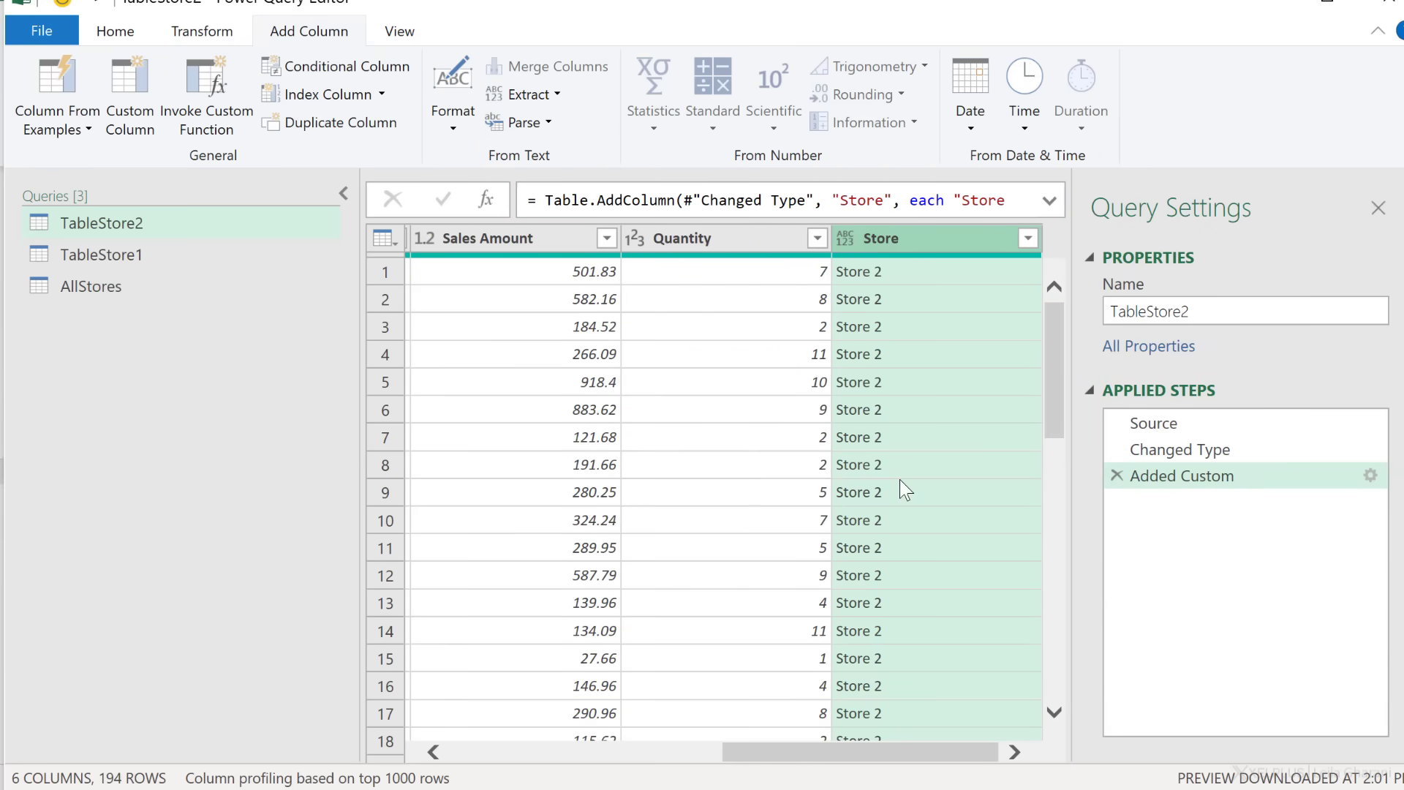
In TableStore1, add a Text-typed custom column Store with formula = "Store 1"
click(103, 257)
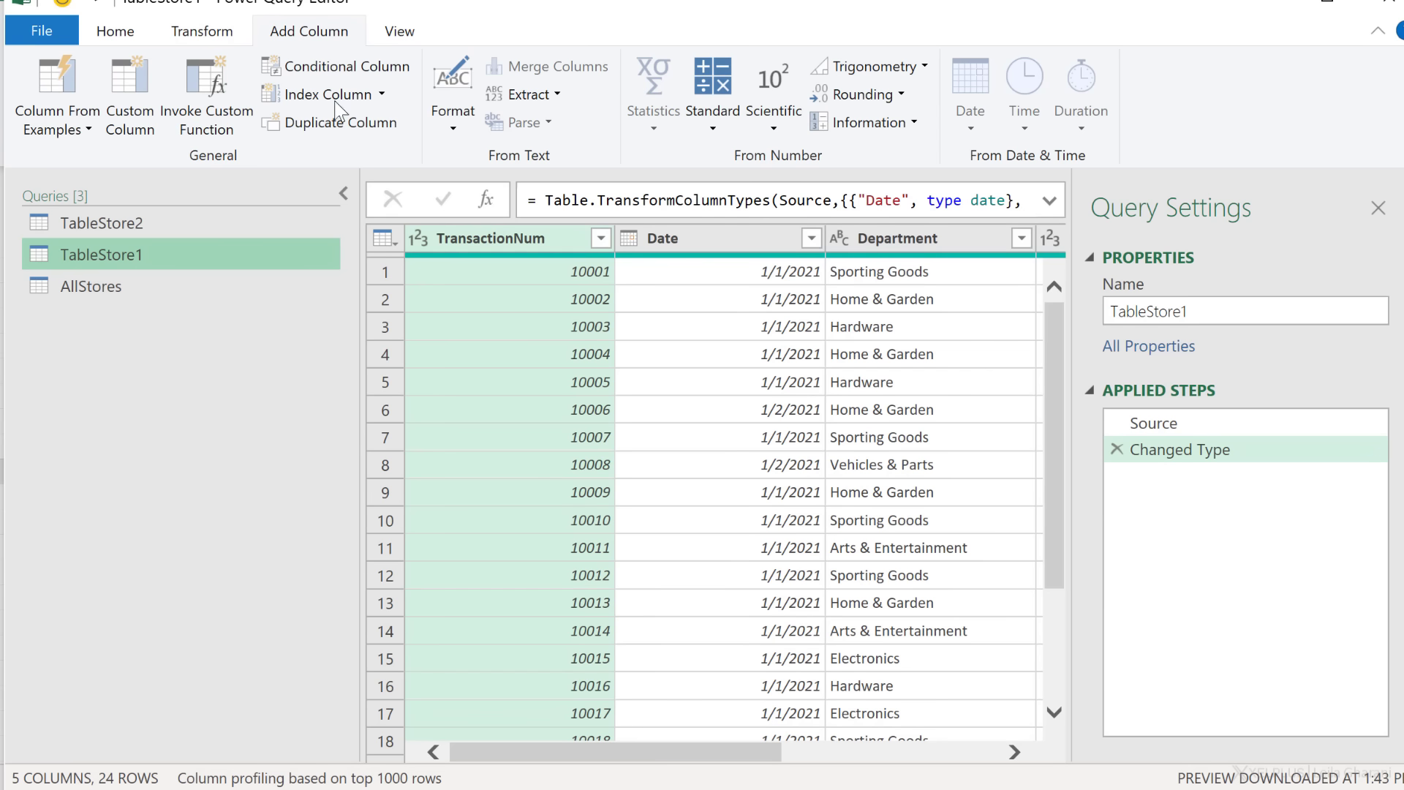
click(130, 117)
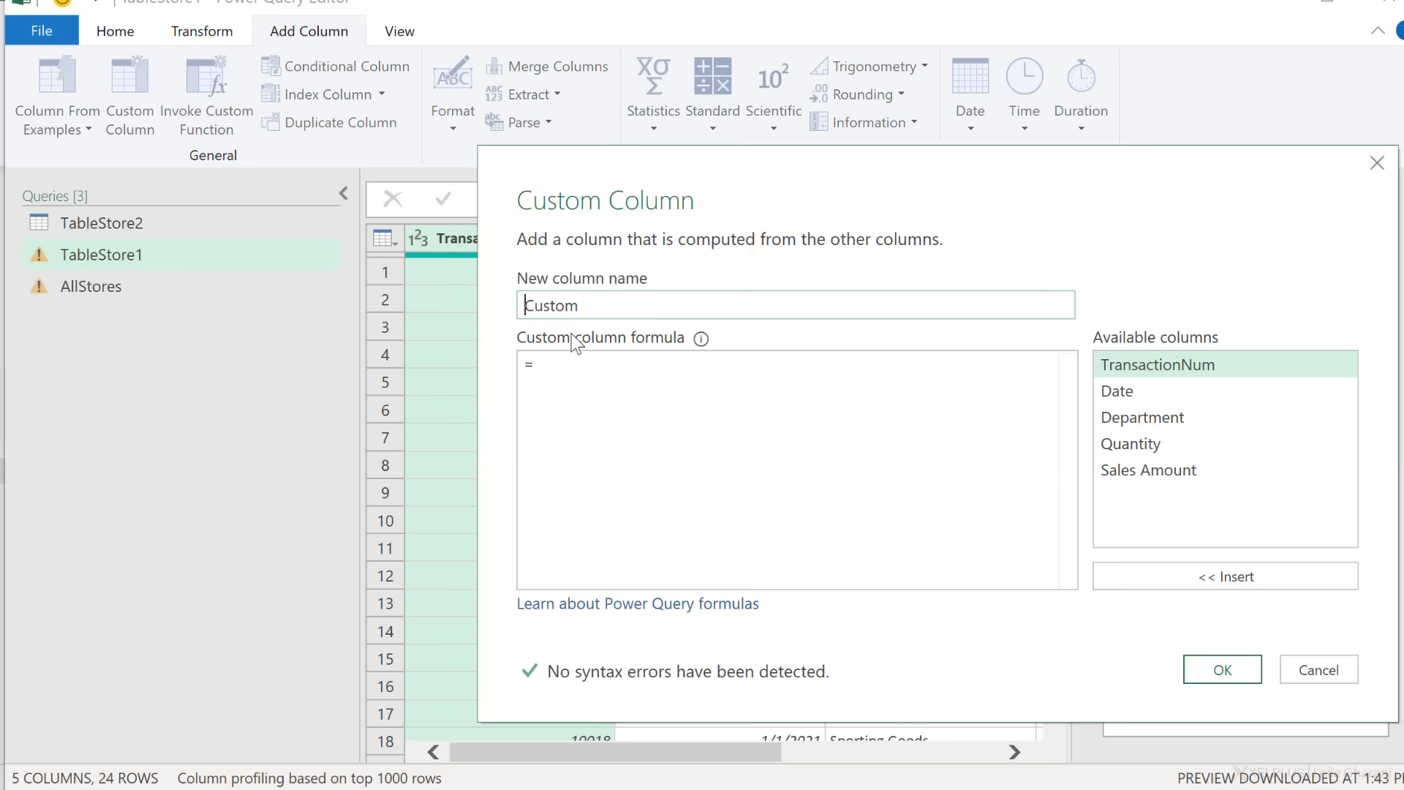
double_click(577, 307)
text(Store)
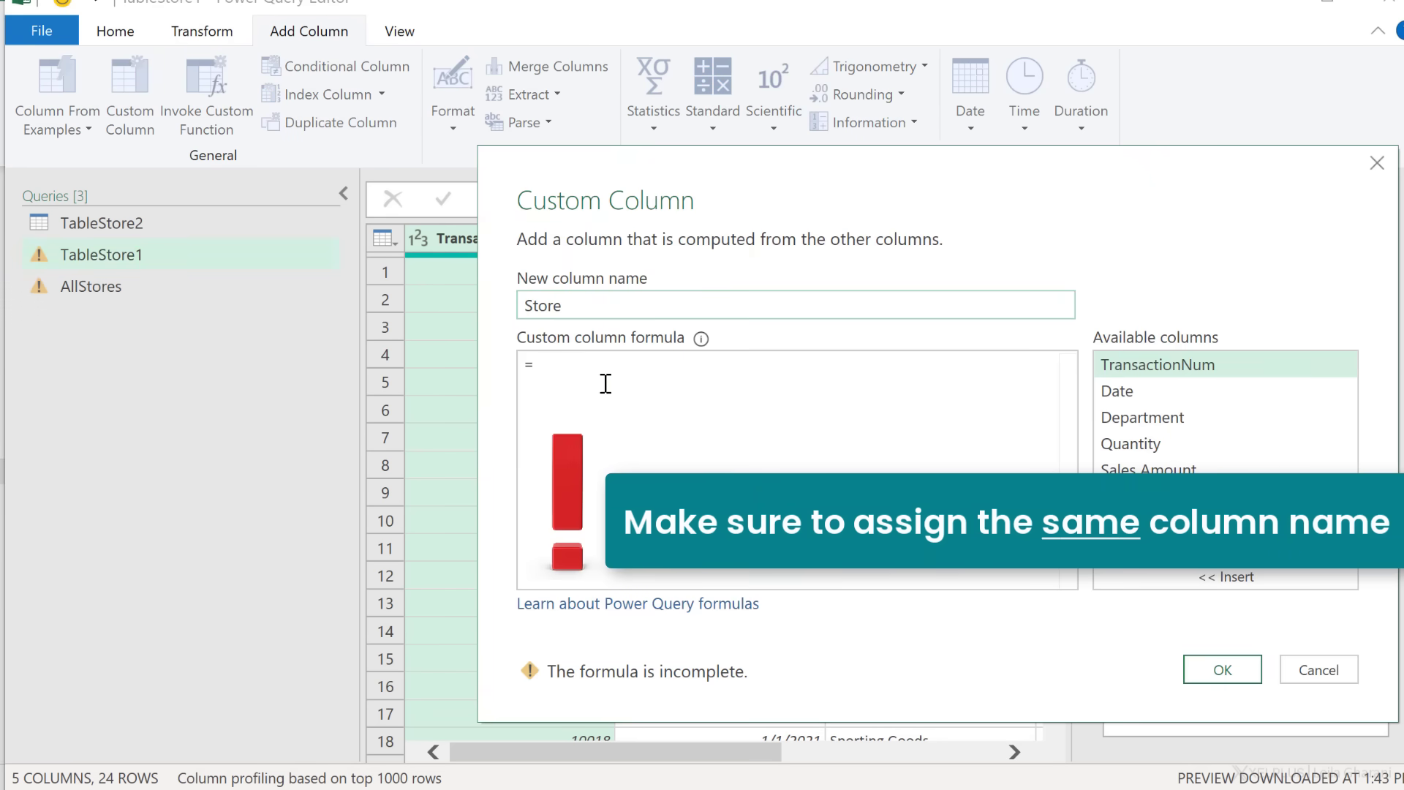
click(598, 375)
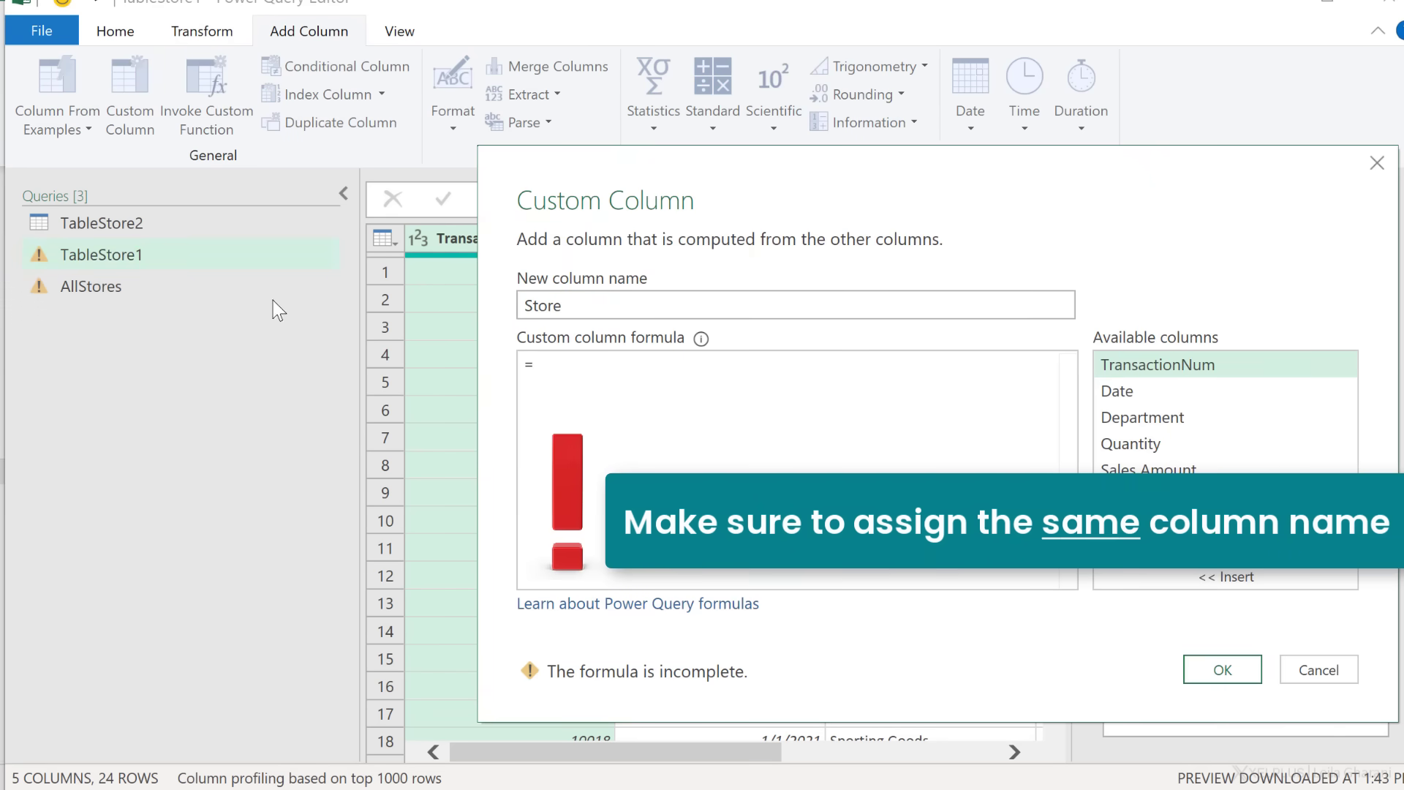
text("Store 1)
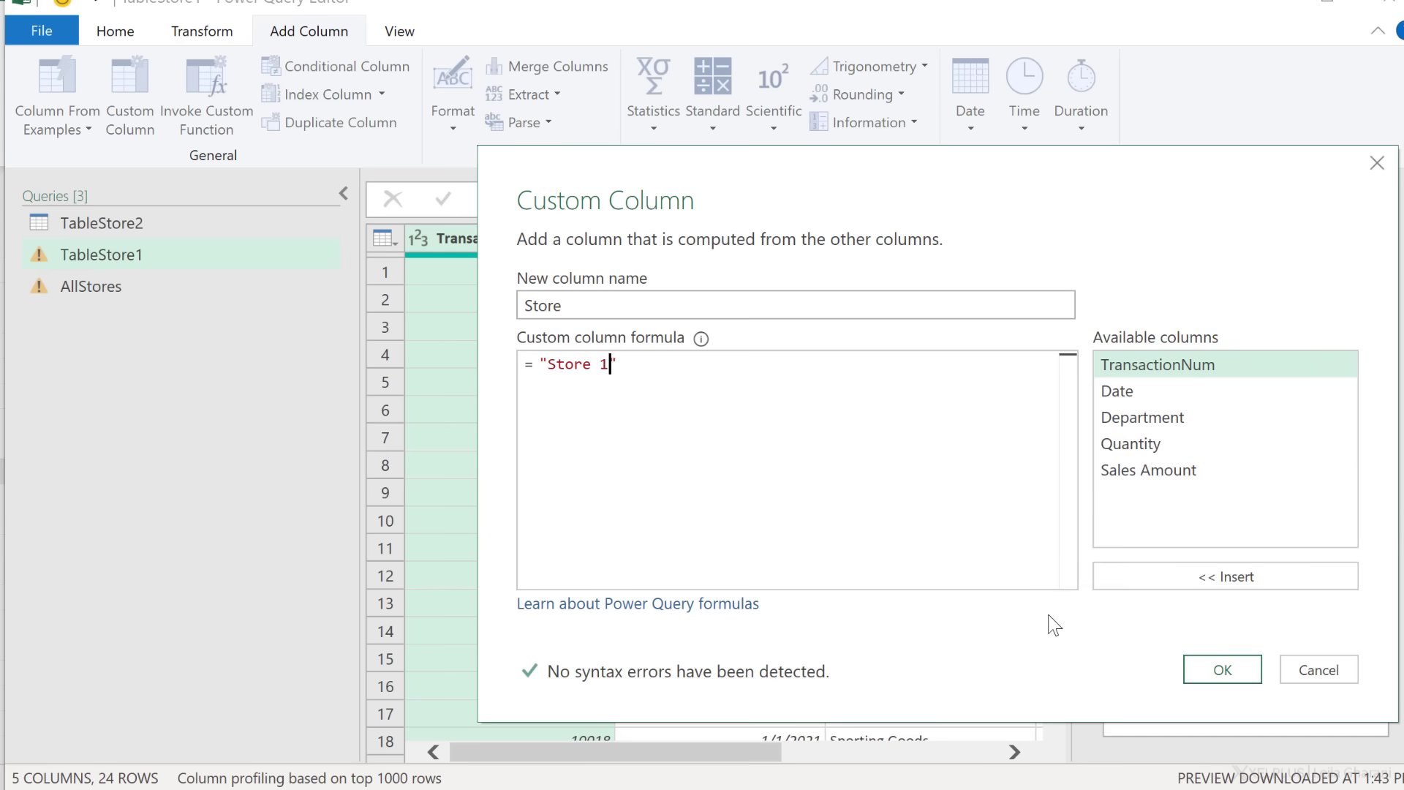
click(1219, 667)
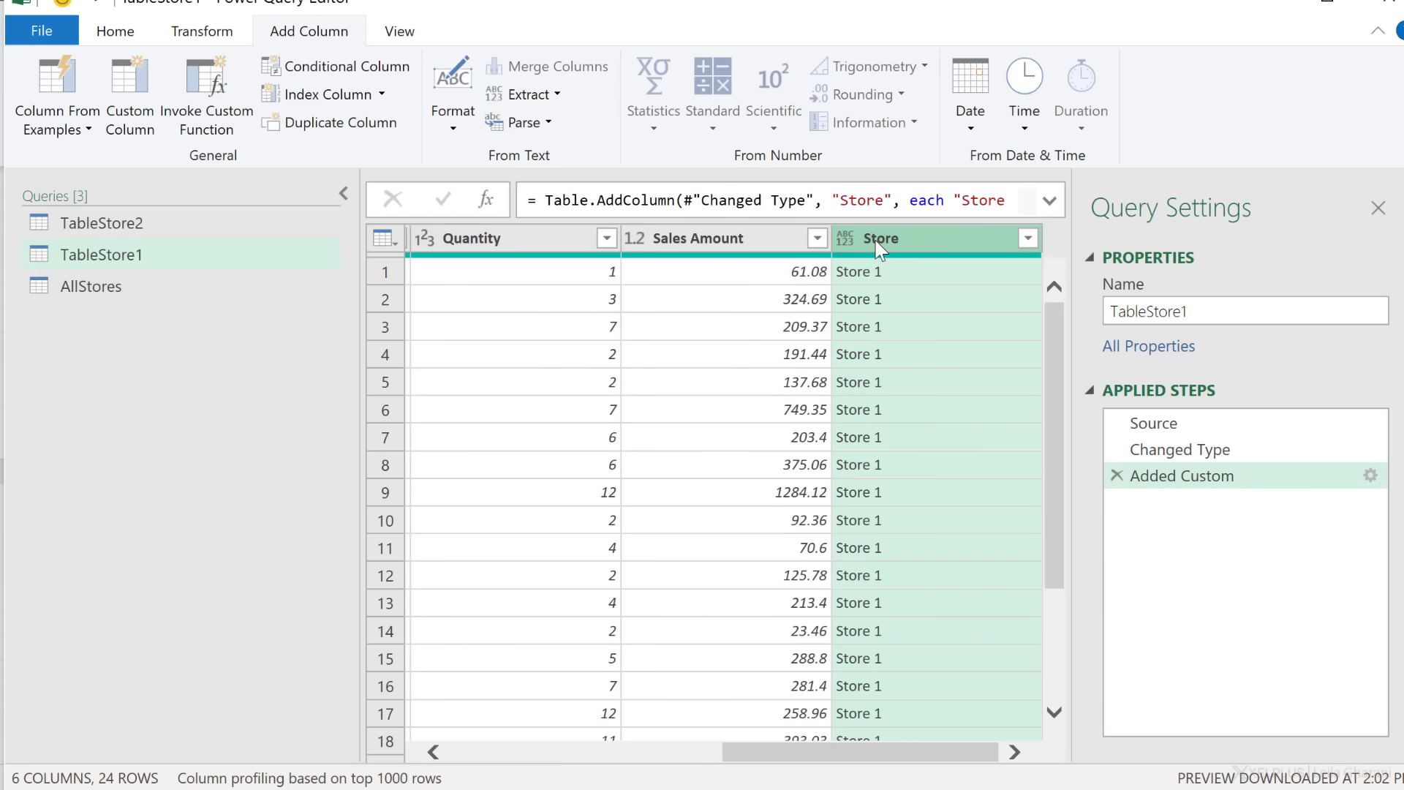
click(846, 241)
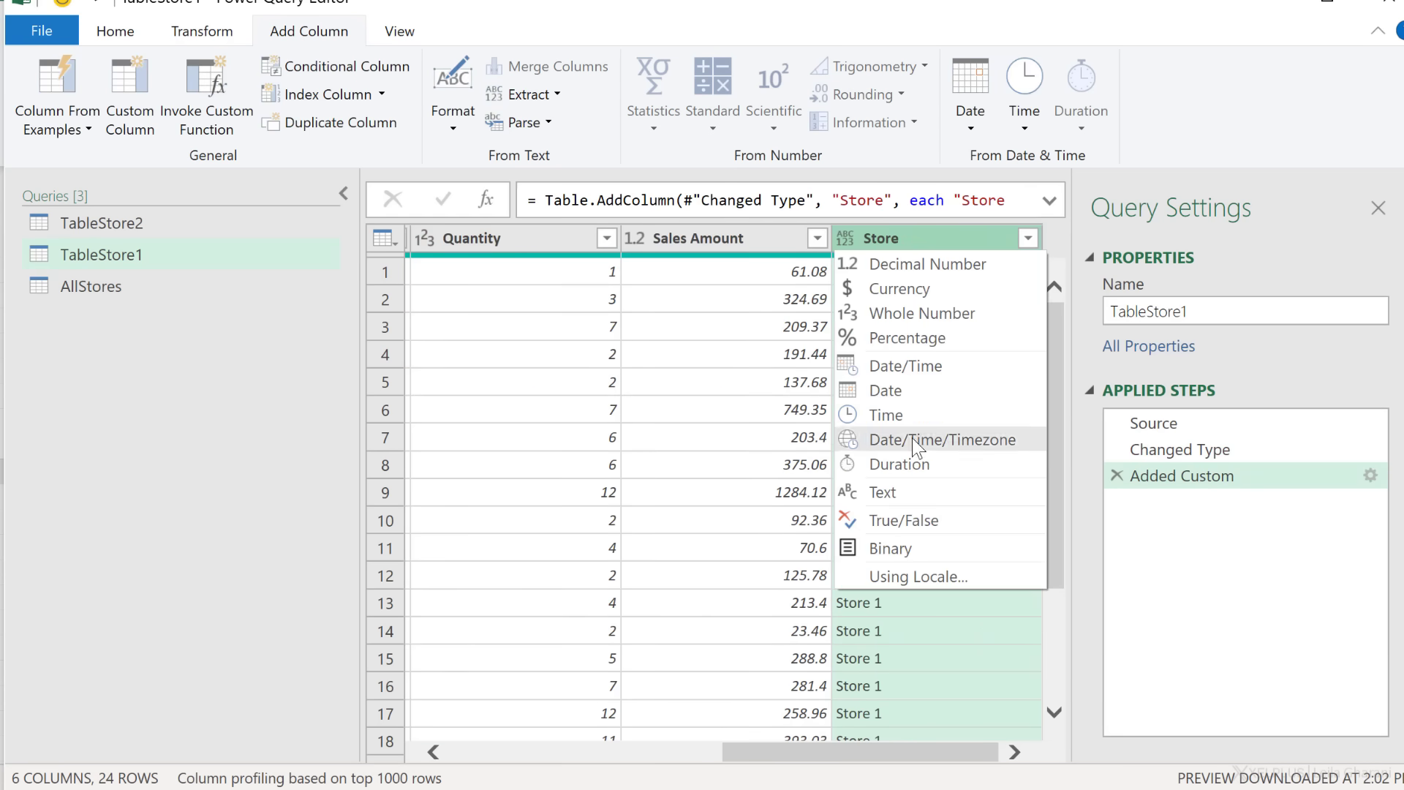
click(919, 490)
click(95, 289)
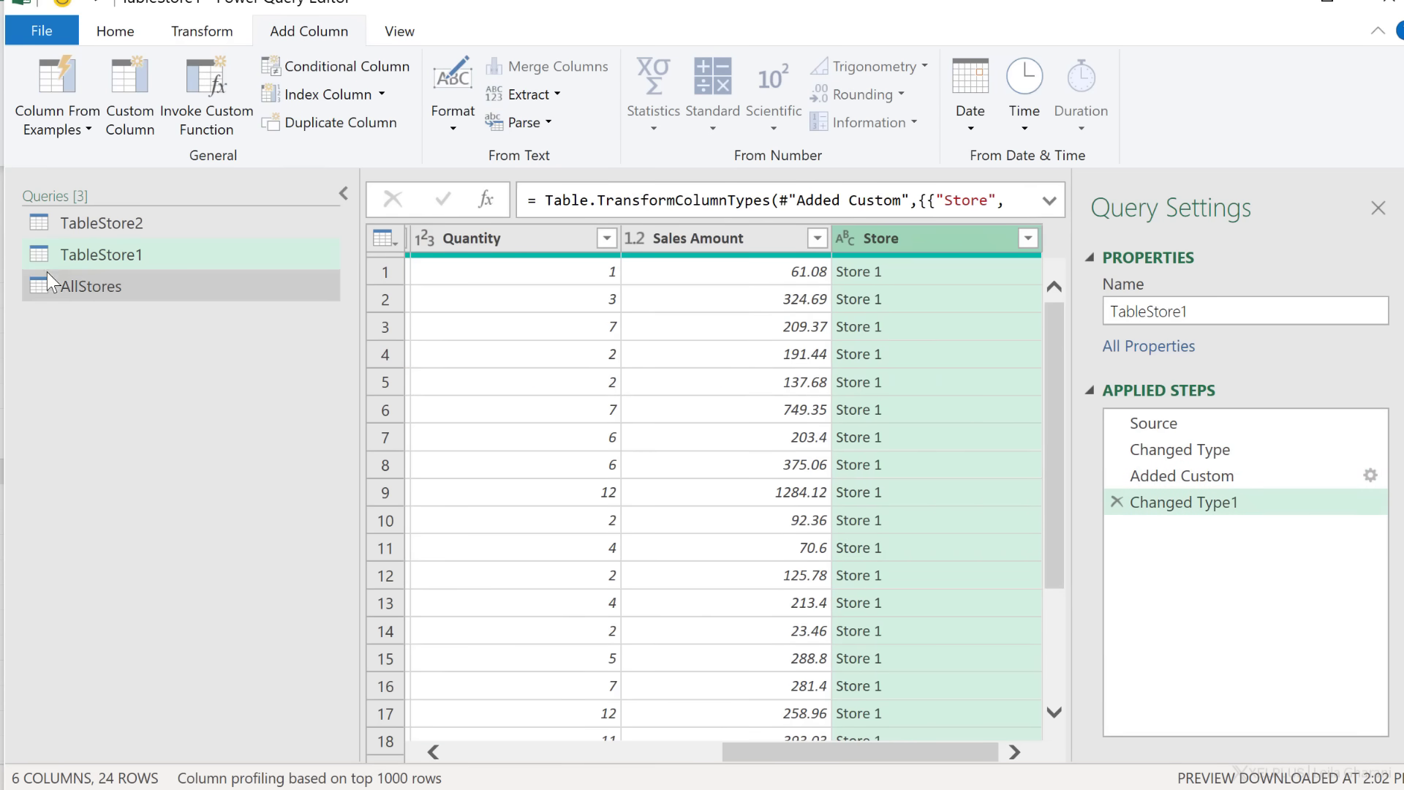
Check the Store values in AllStores, then Close & Load the queries into the workbook
drag(667, 757, 1009, 765)
scroll(910, 518, down, 9)
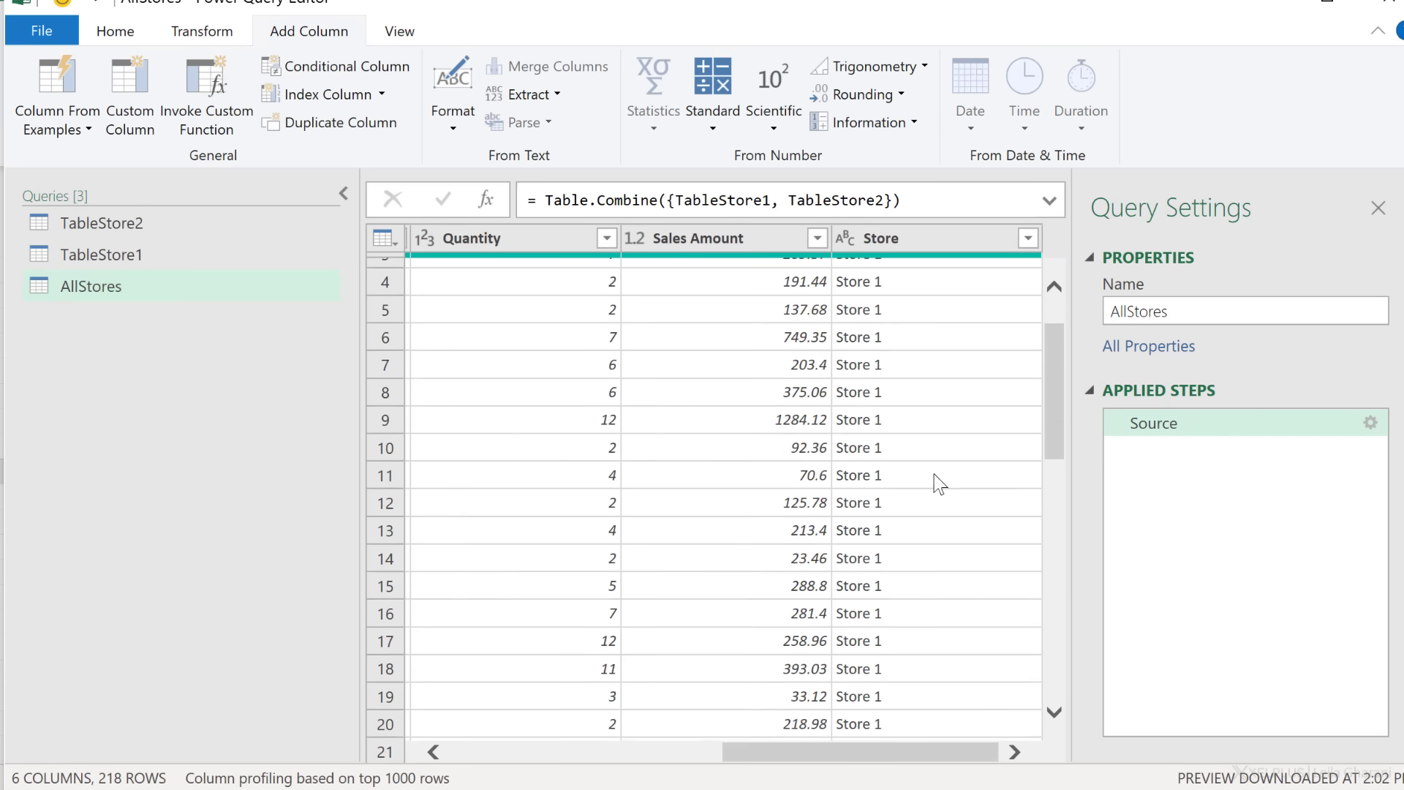
scroll(920, 547, down, 10)
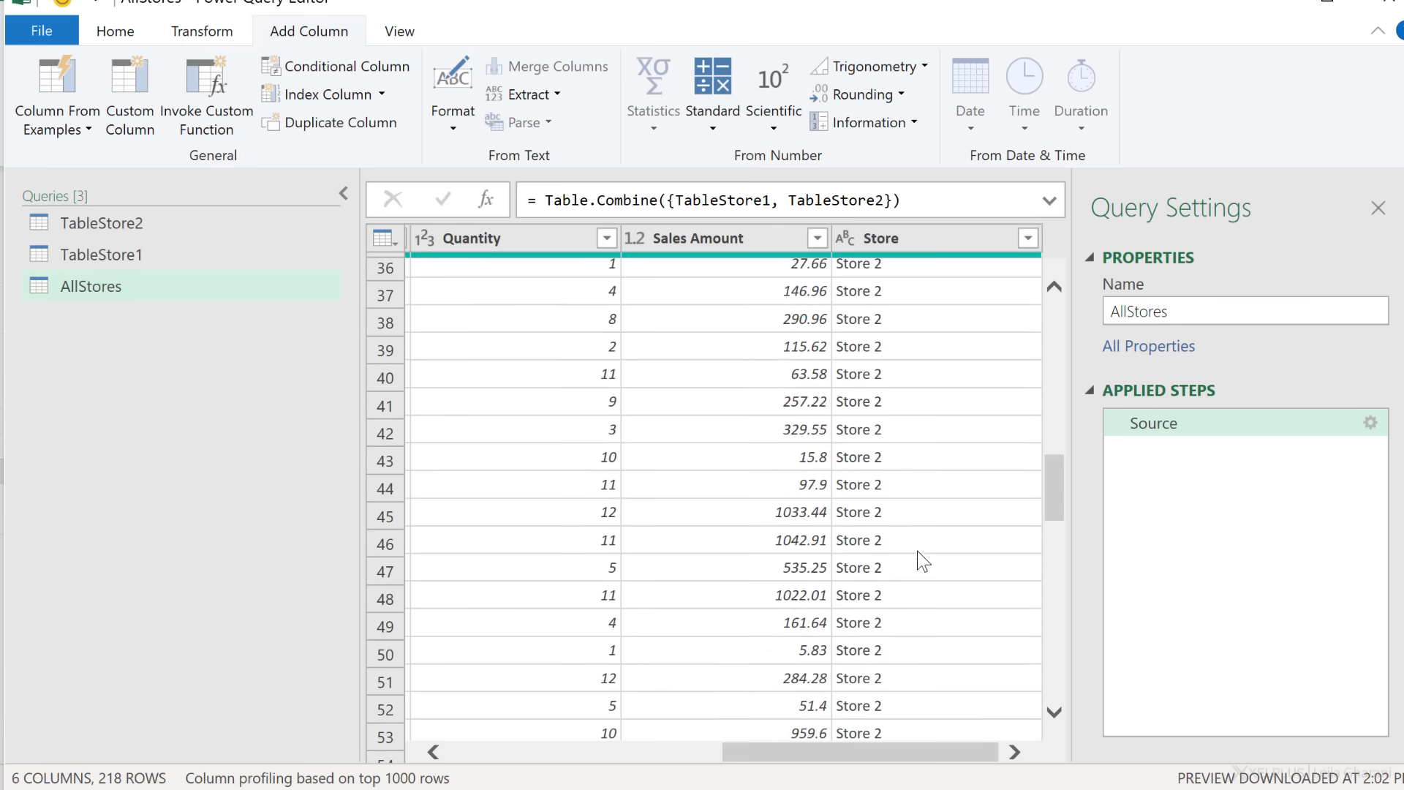
click(118, 33)
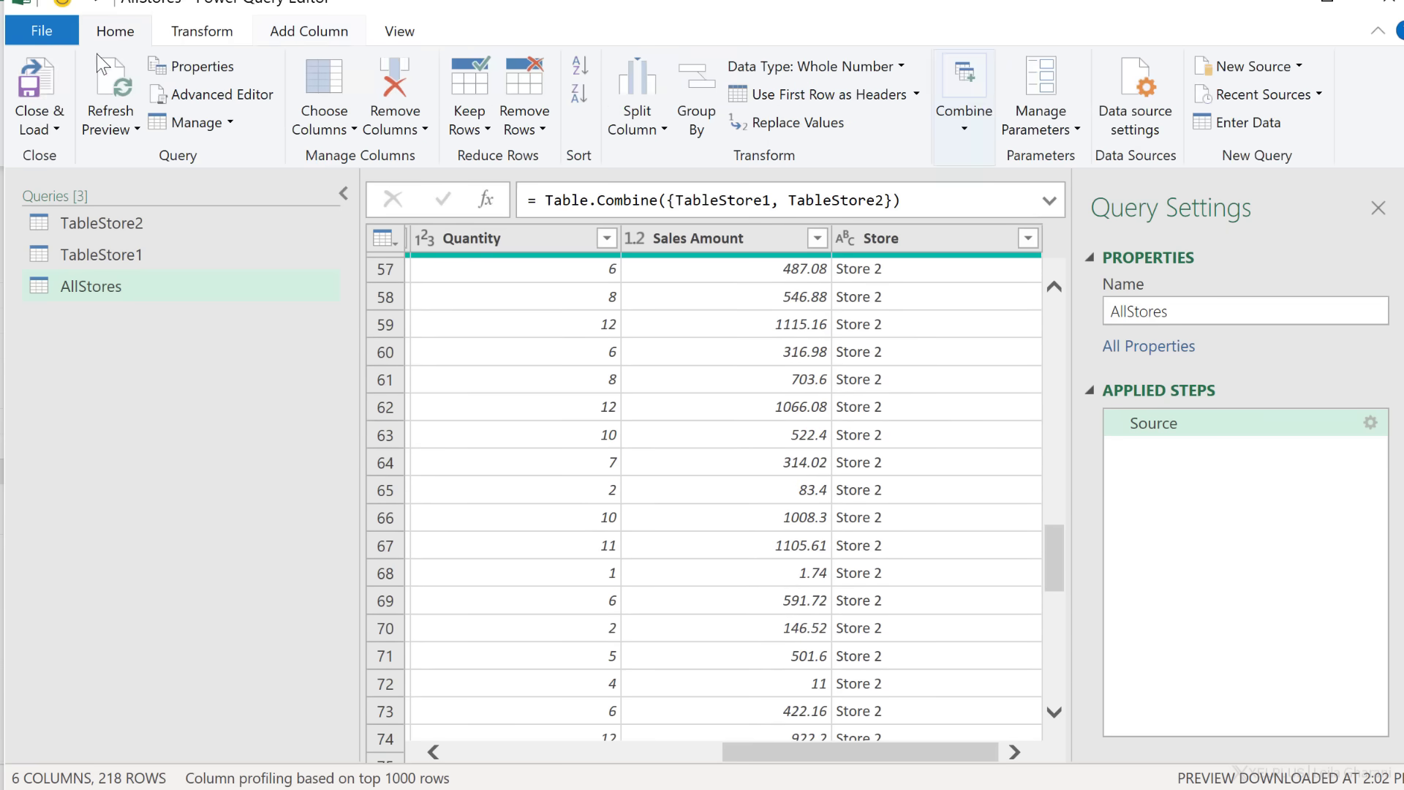
click(38, 77)
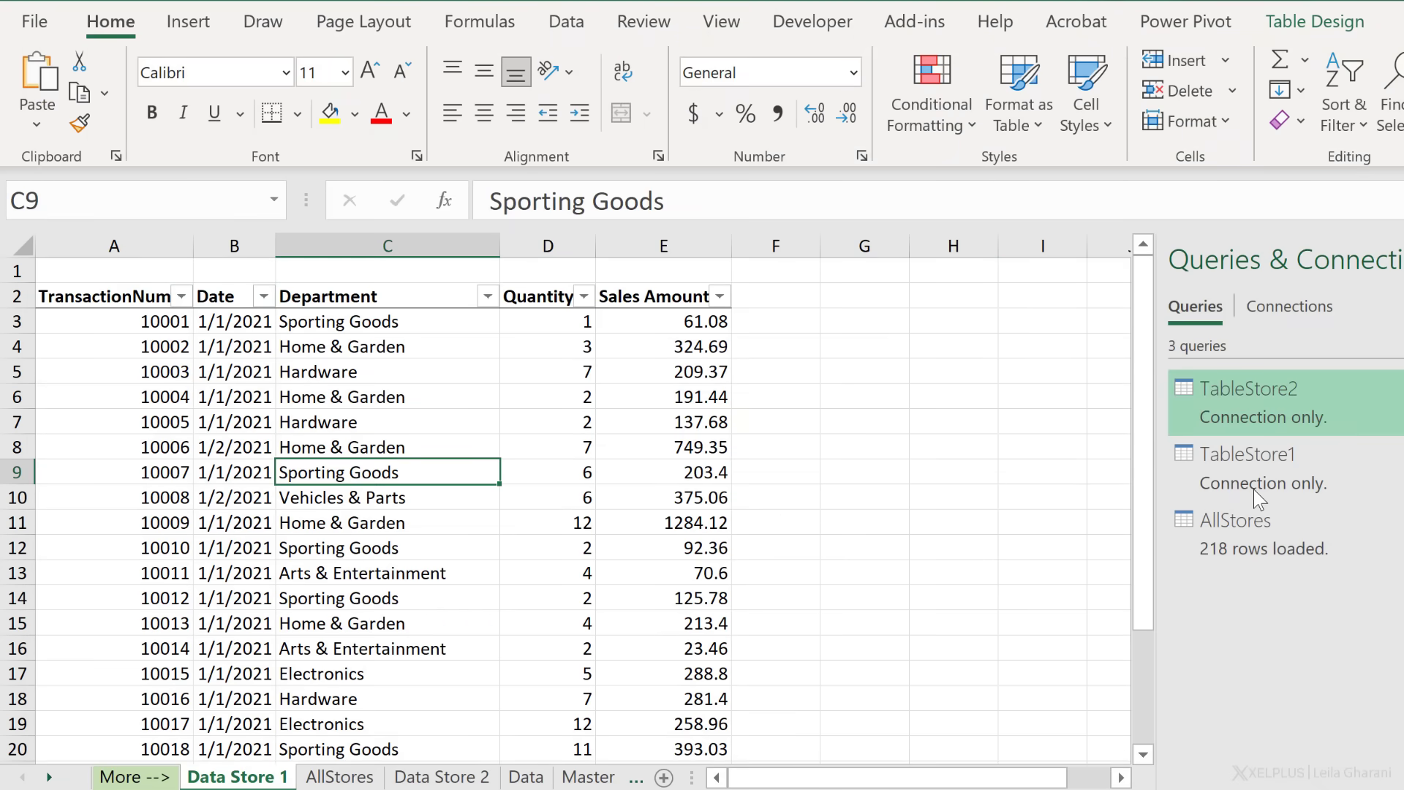
Refresh the PivotTable on the AllStores sheet to pick up the new Store field
click(358, 777)
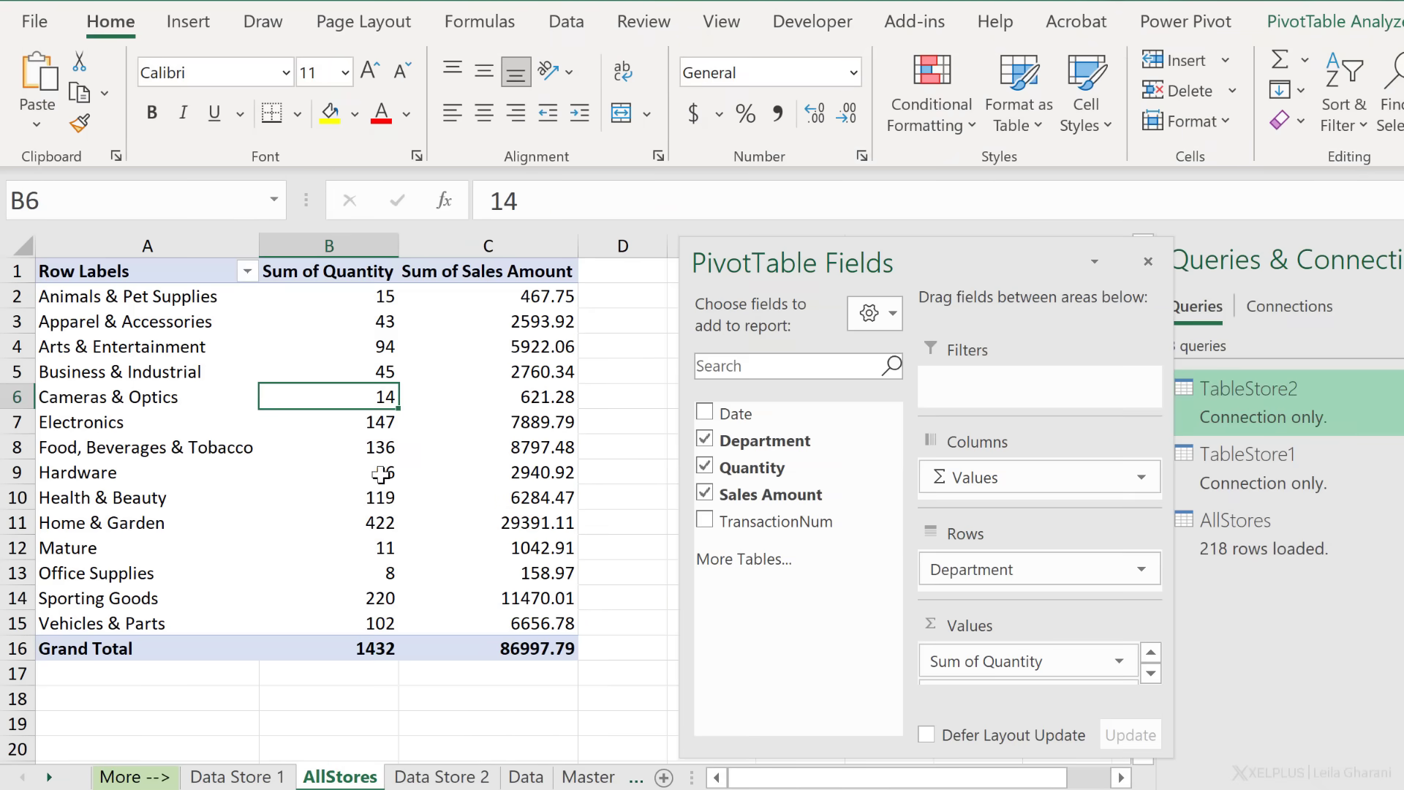
right_click(375, 411)
click(493, 541)
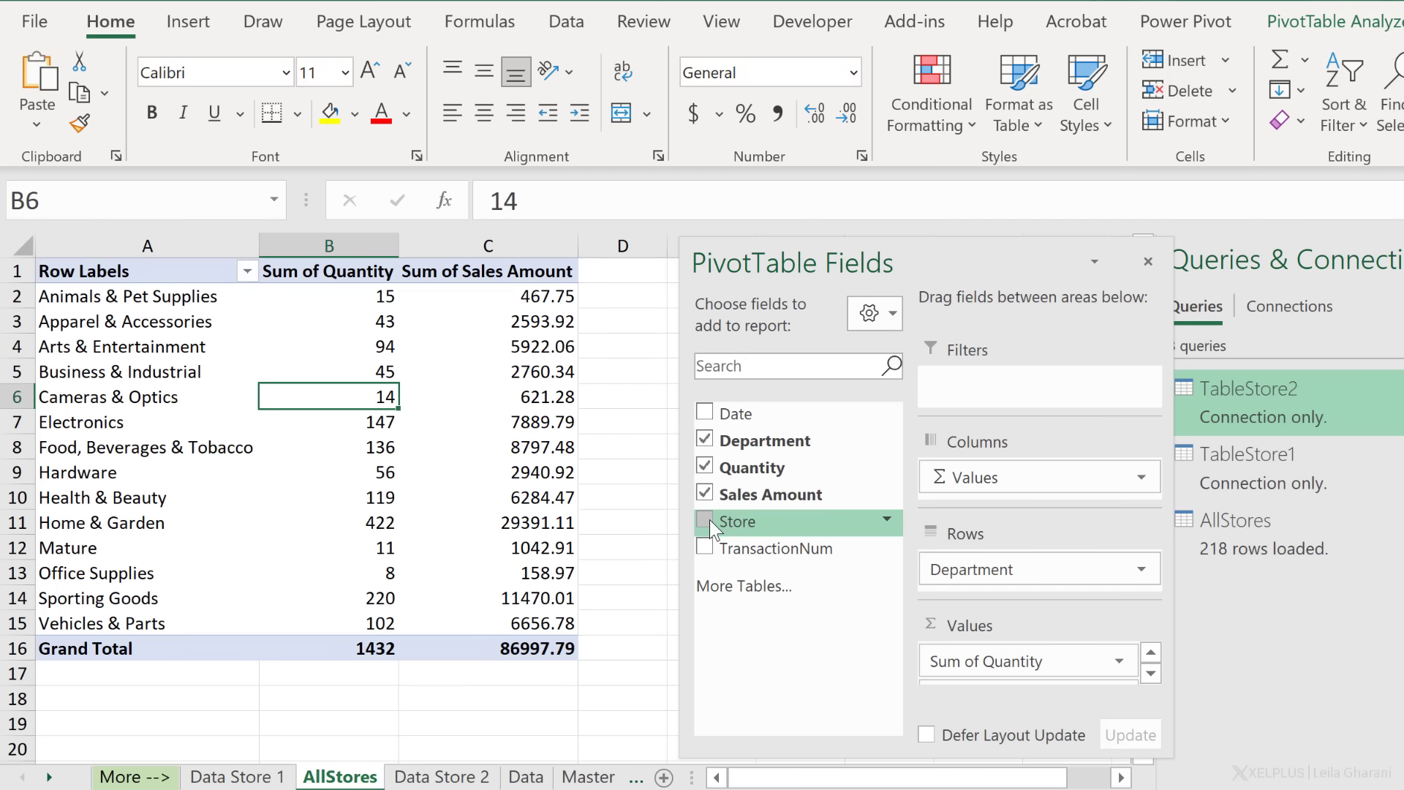
Add Store as a report filter, test Store 1, then reset it to show all stores
drag(710, 519, 997, 386)
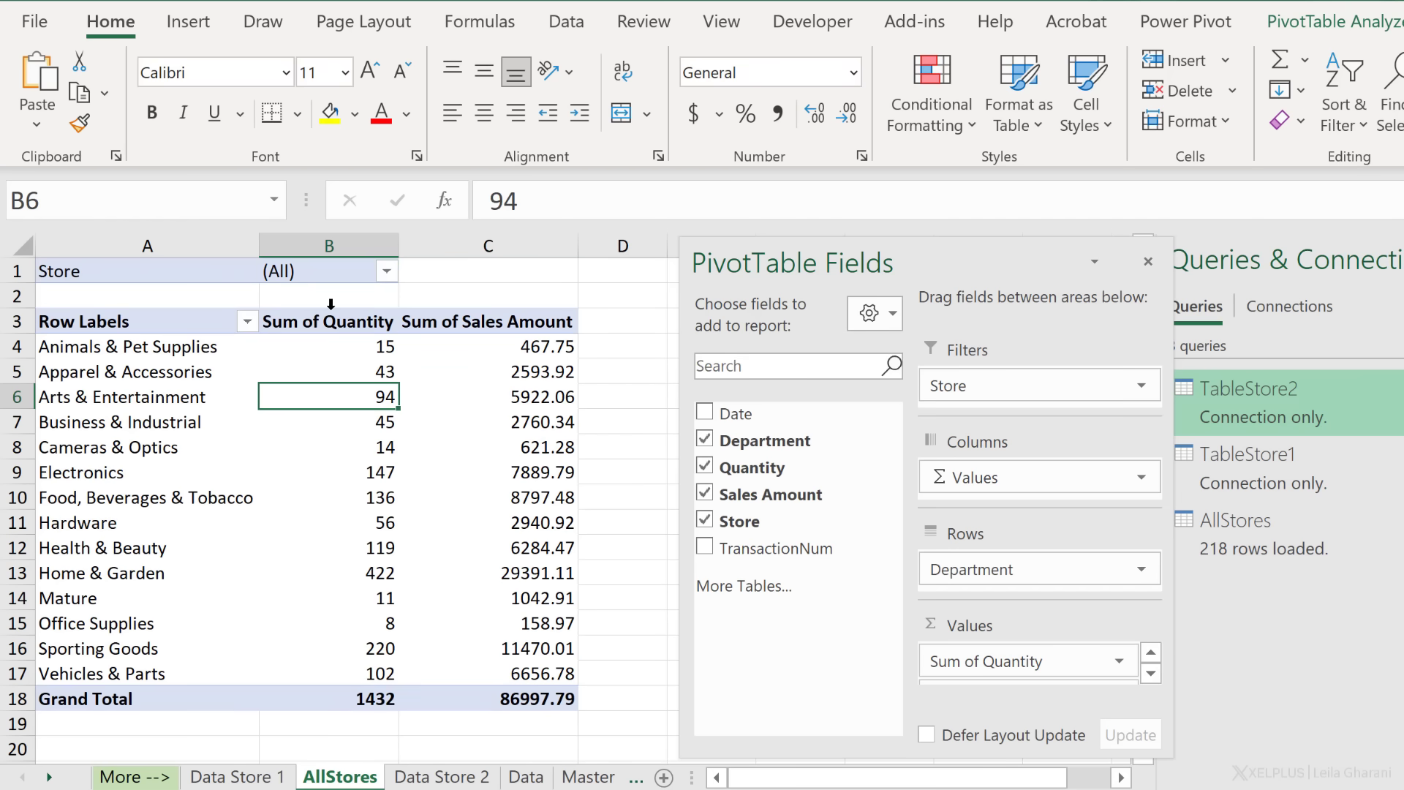
click(388, 273)
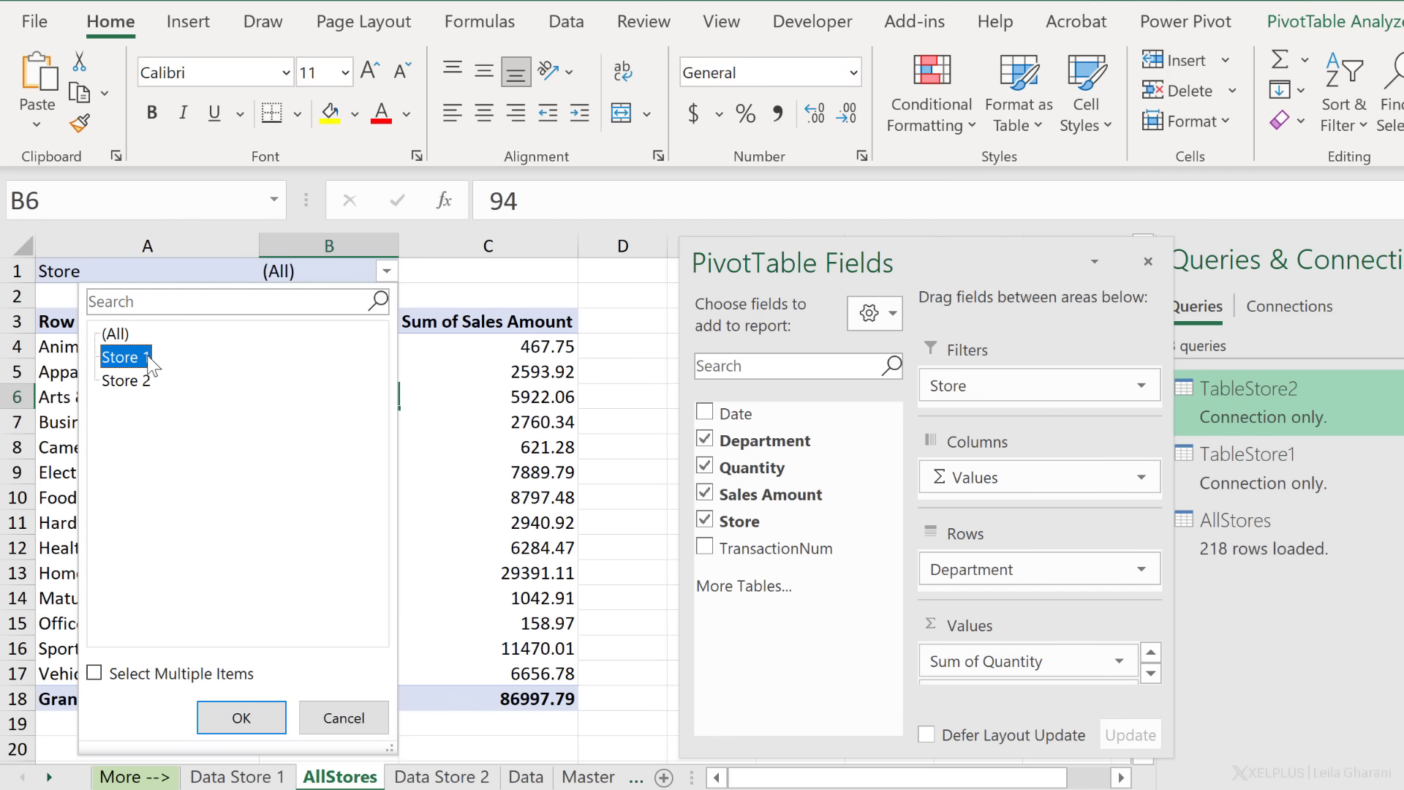
click(241, 715)
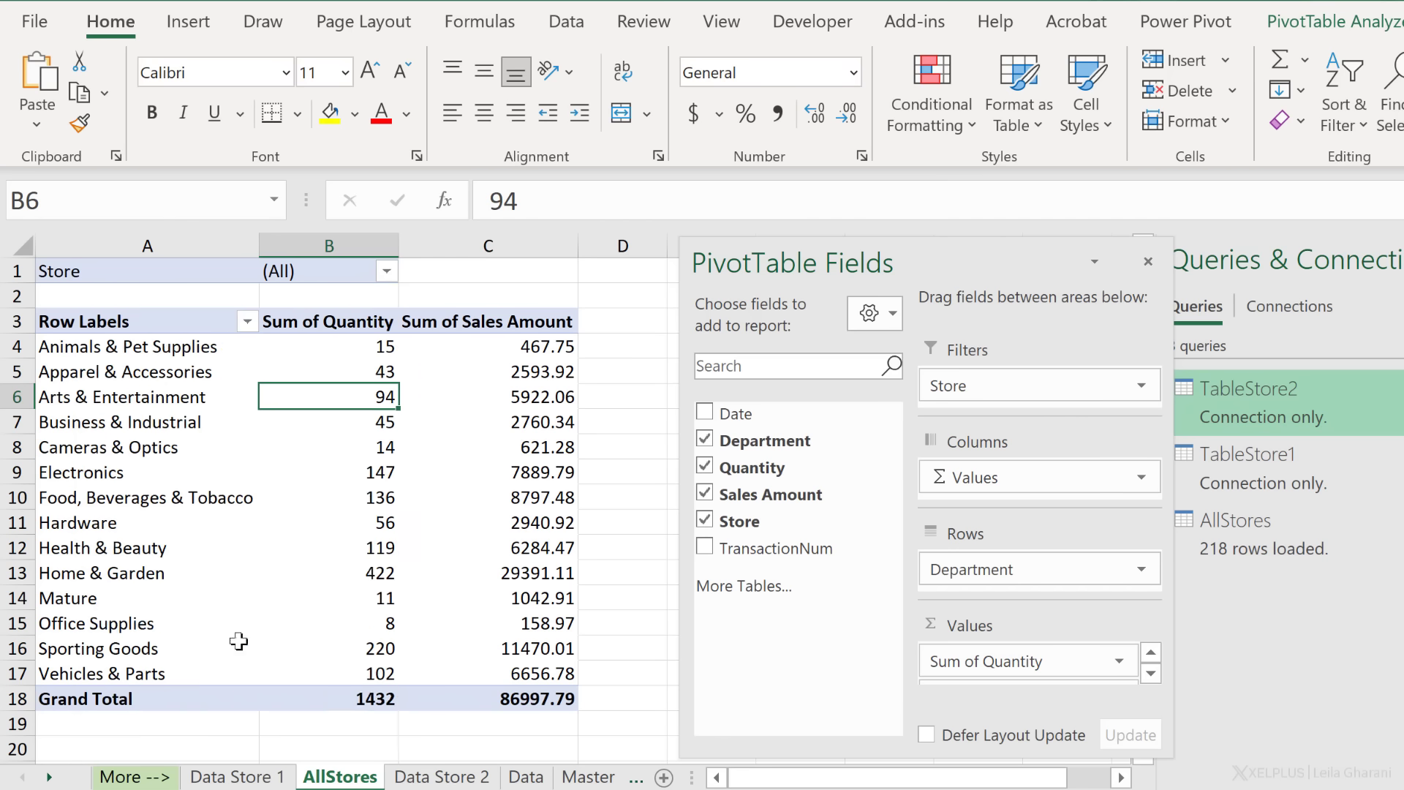
click(386, 271)
click(116, 334)
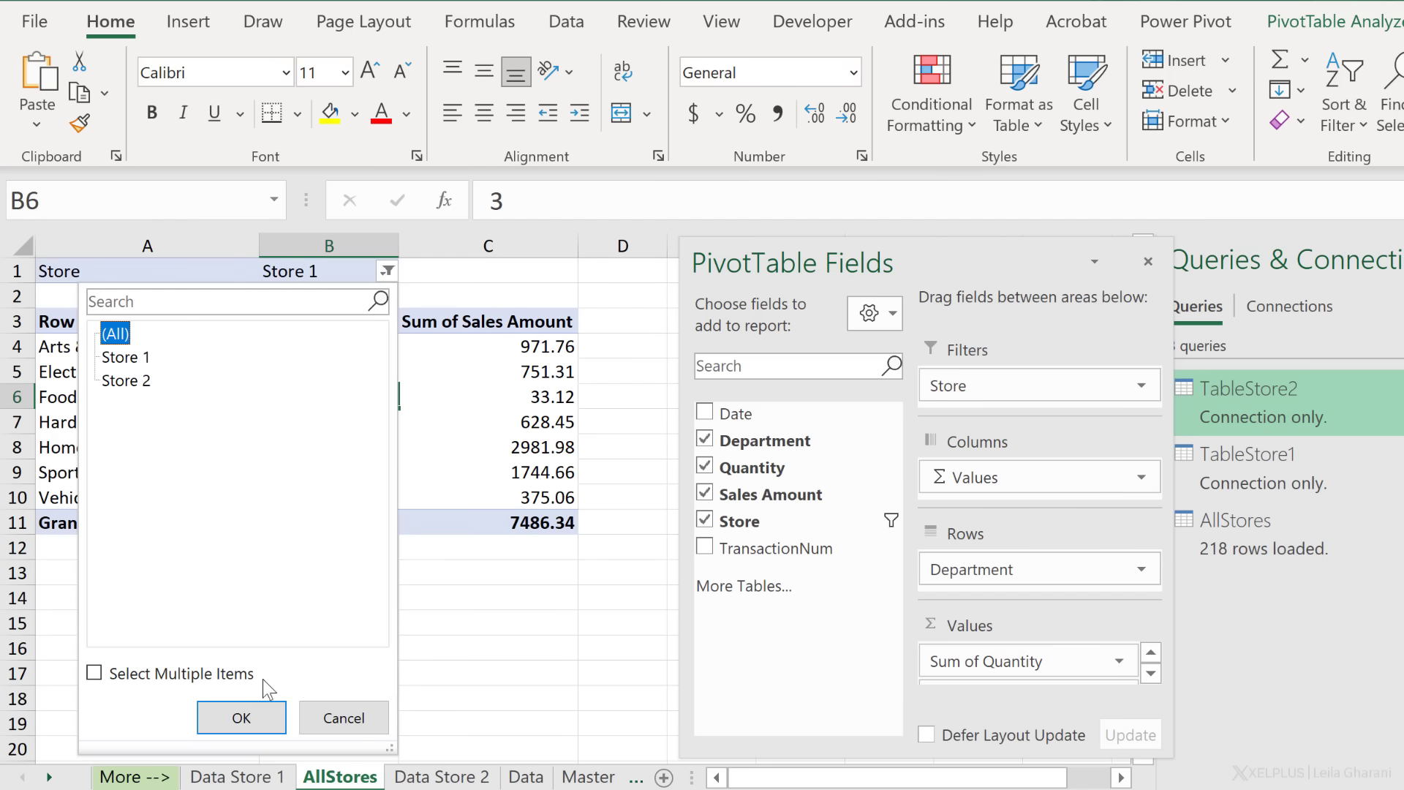
click(243, 716)
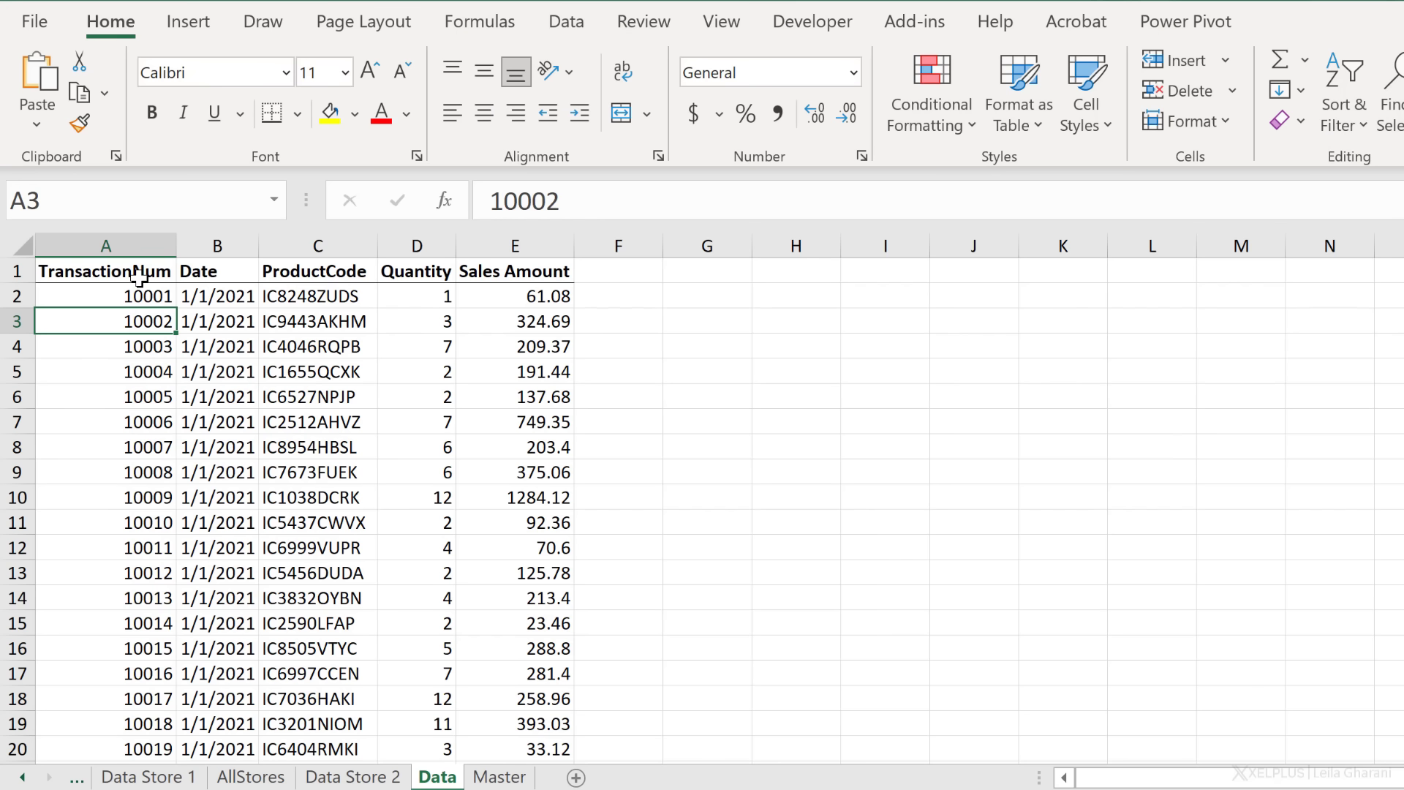
drag(139, 276, 507, 407)
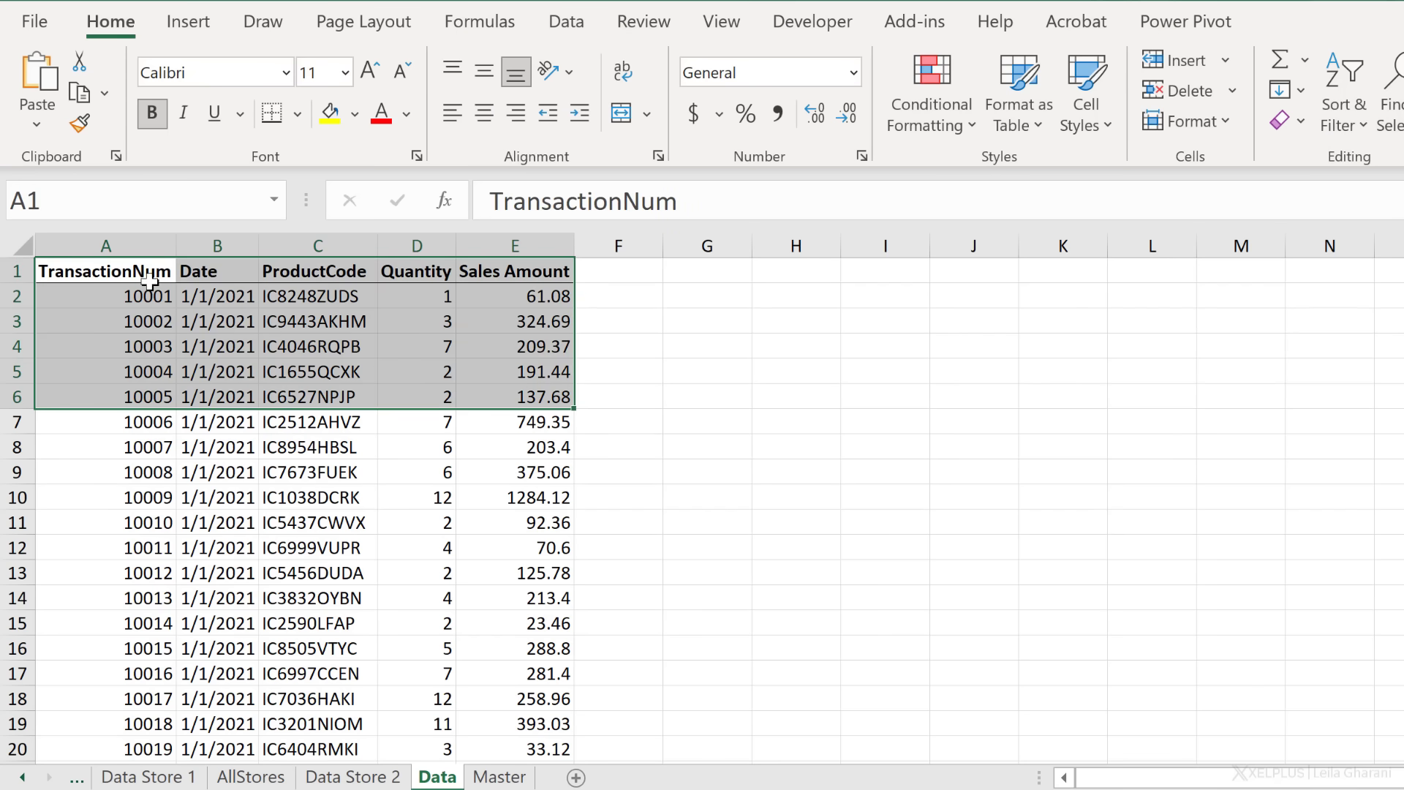
click(208, 272)
click(319, 272)
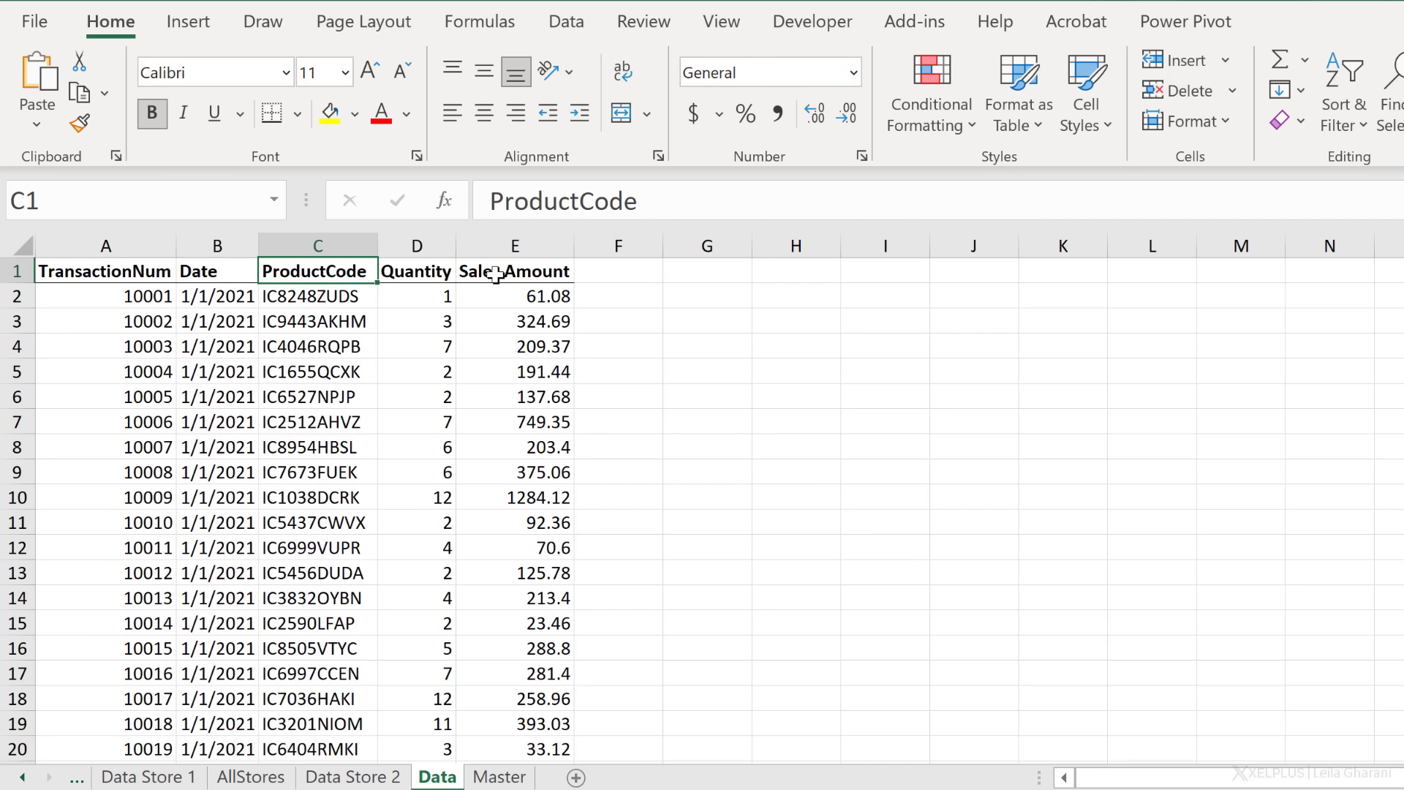
click(310, 298)
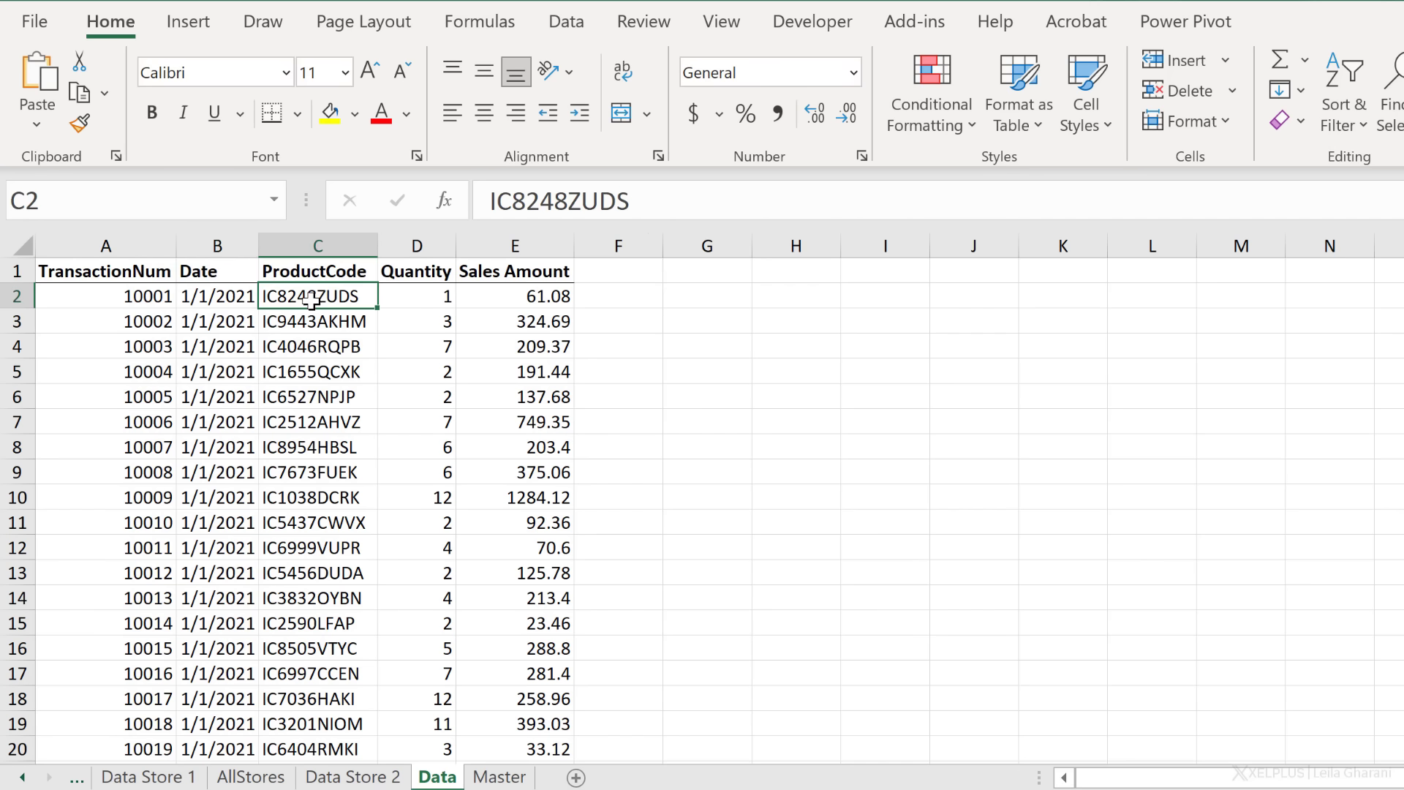
click(499, 777)
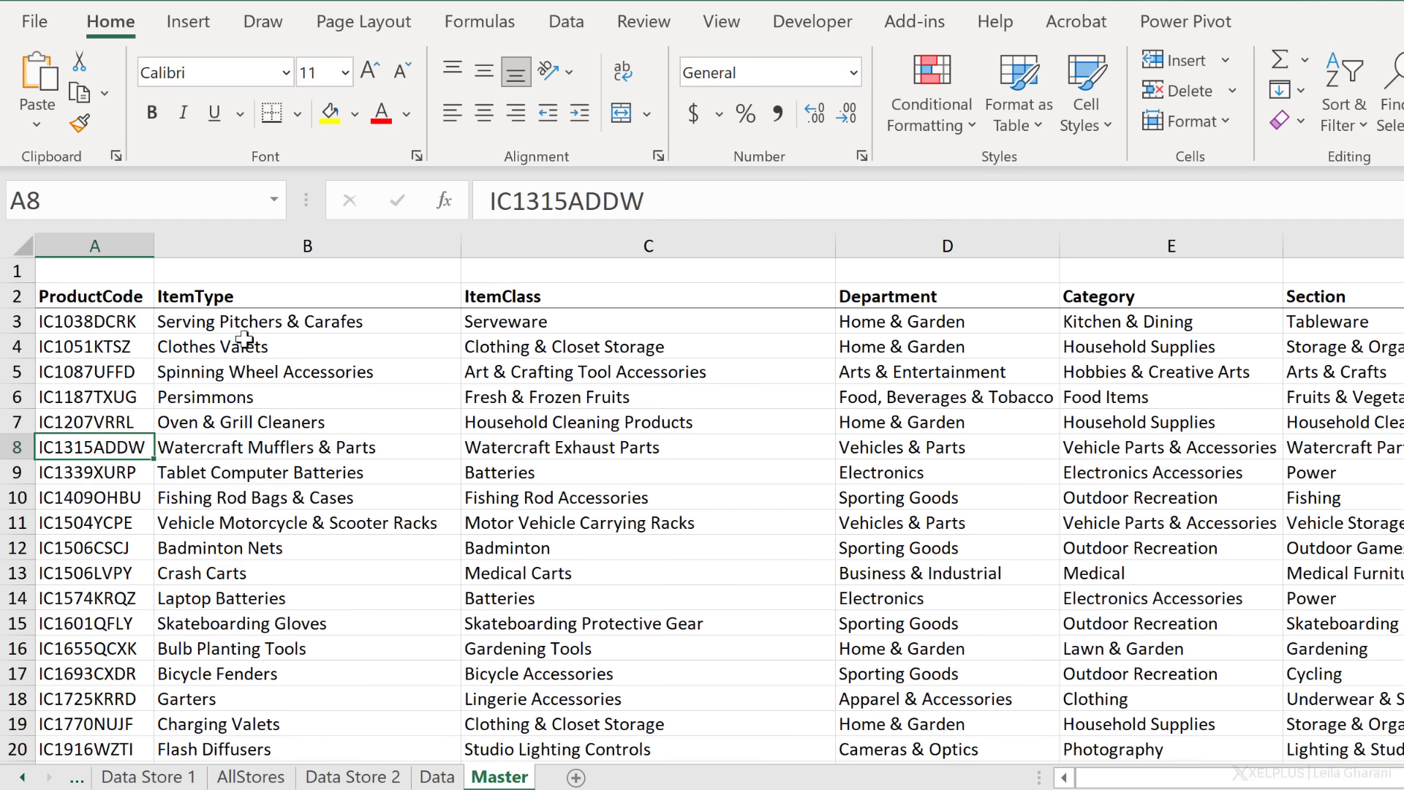
drag(262, 346, 1350, 340)
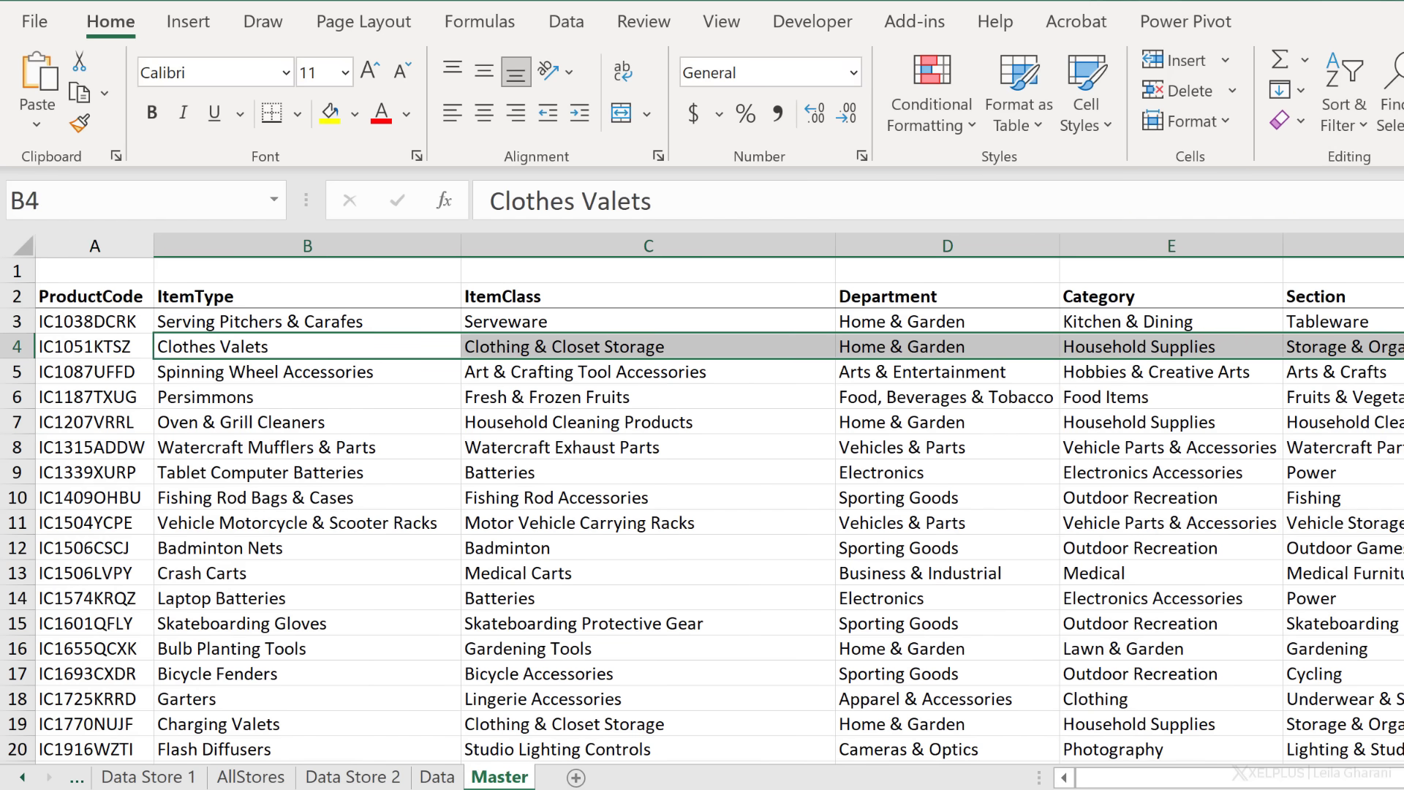
click(438, 777)
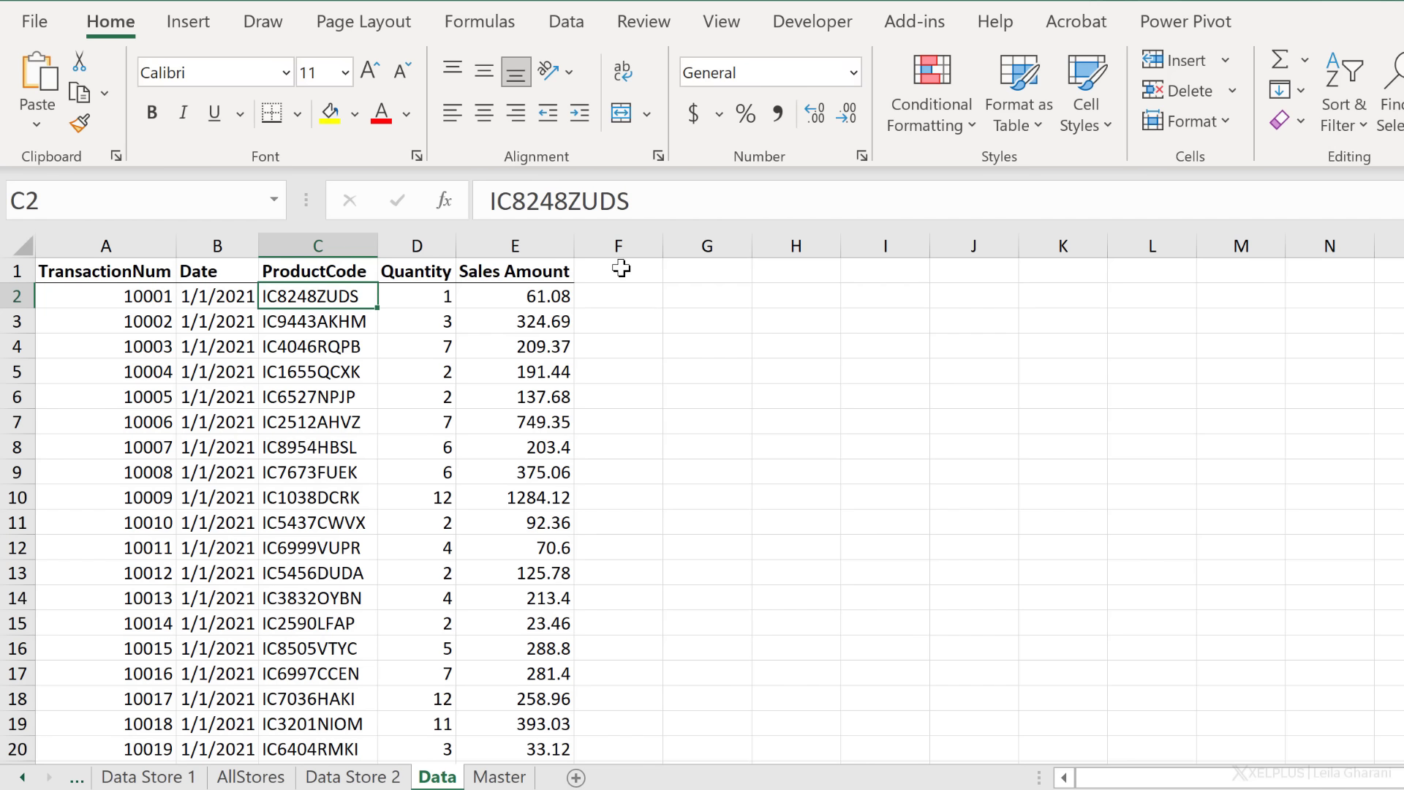
click(621, 269)
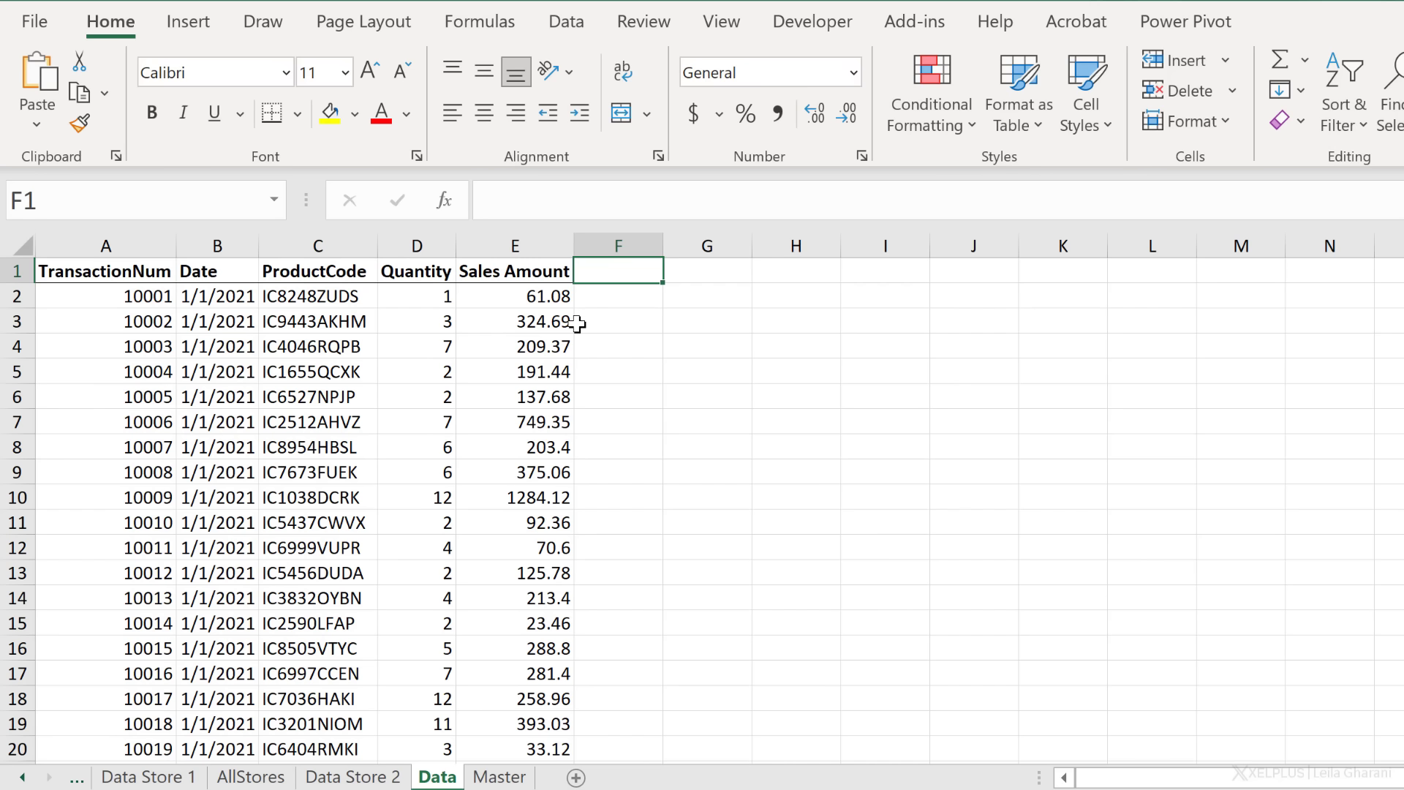
click(534, 320)
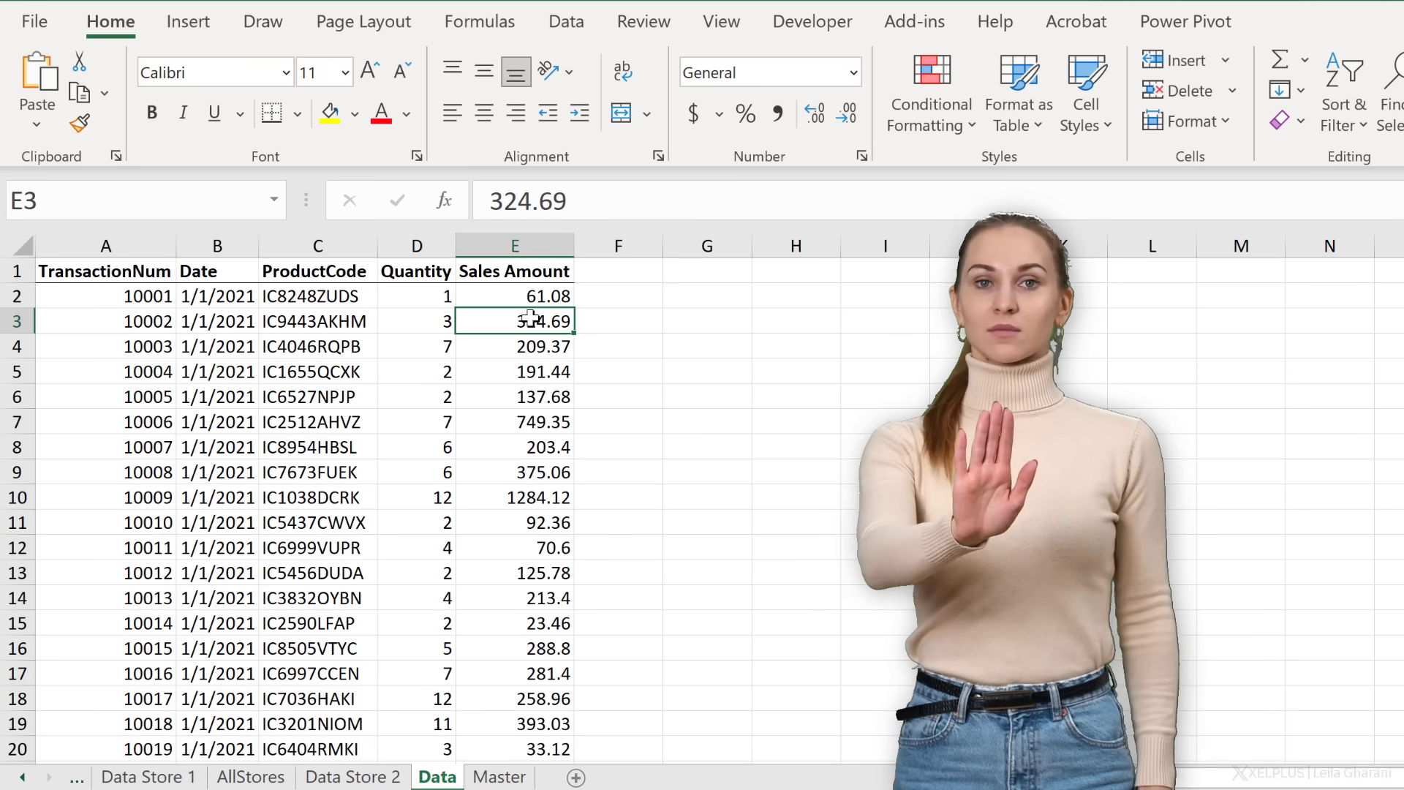
click(274, 424)
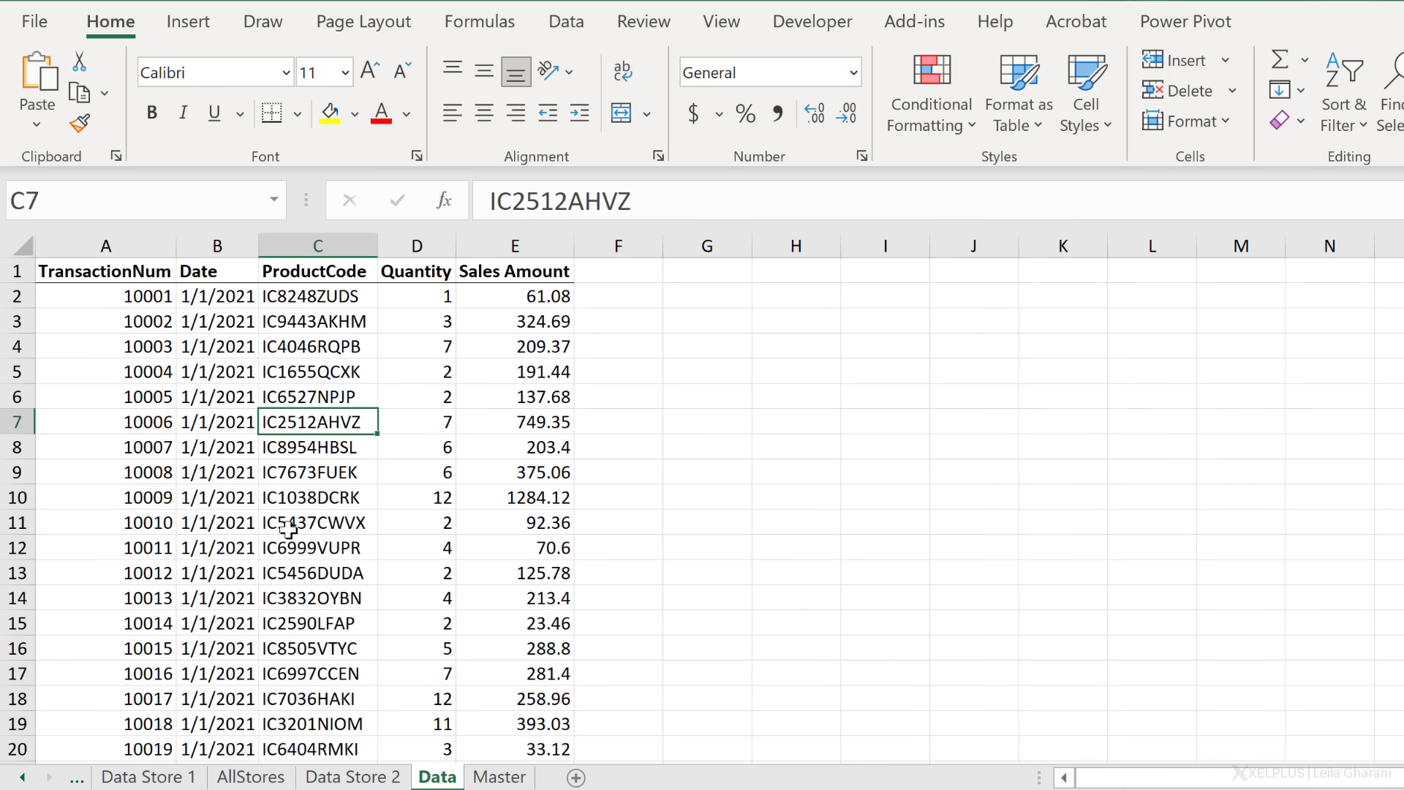
Make the Data sheet's transactions a table with style None named TableData
key(ctrl+t)
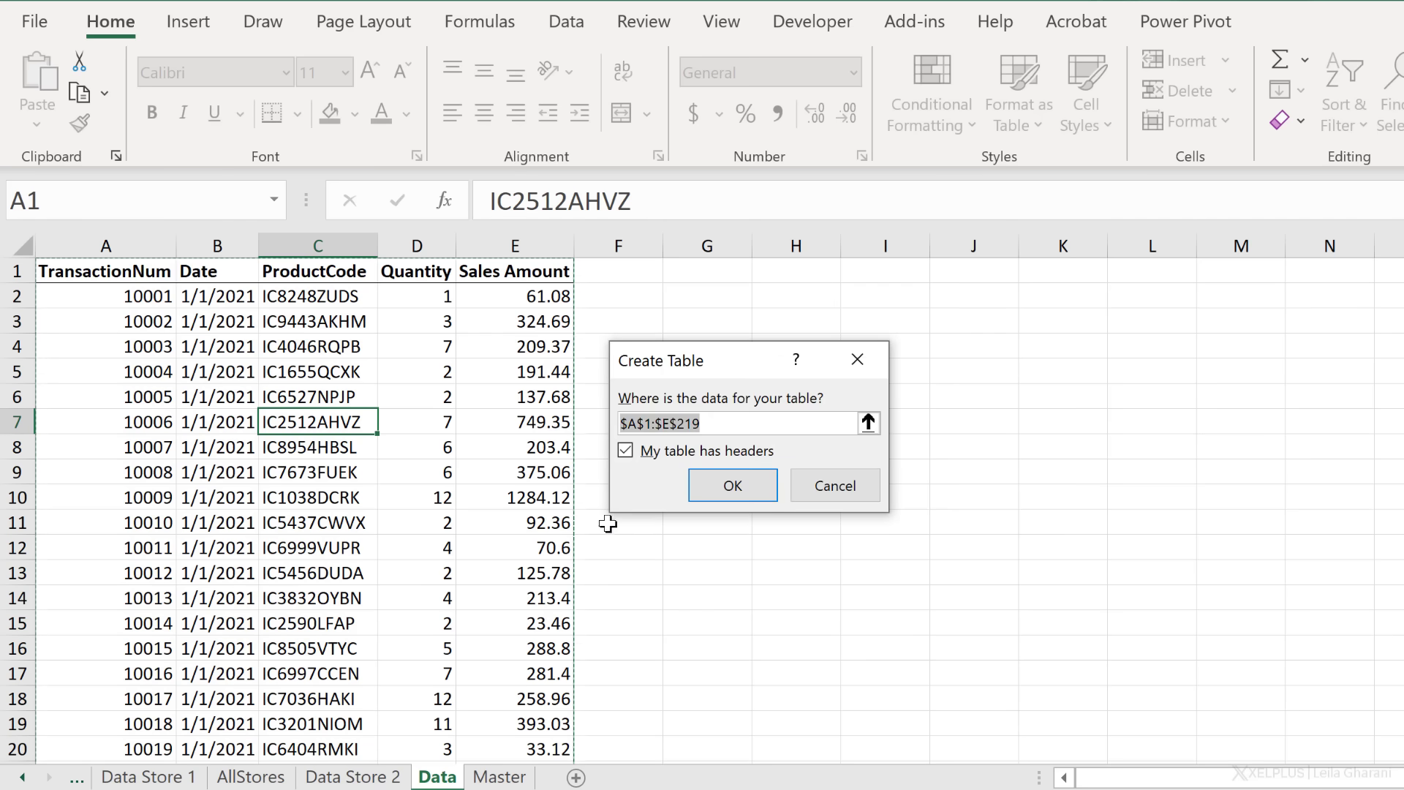
click(708, 490)
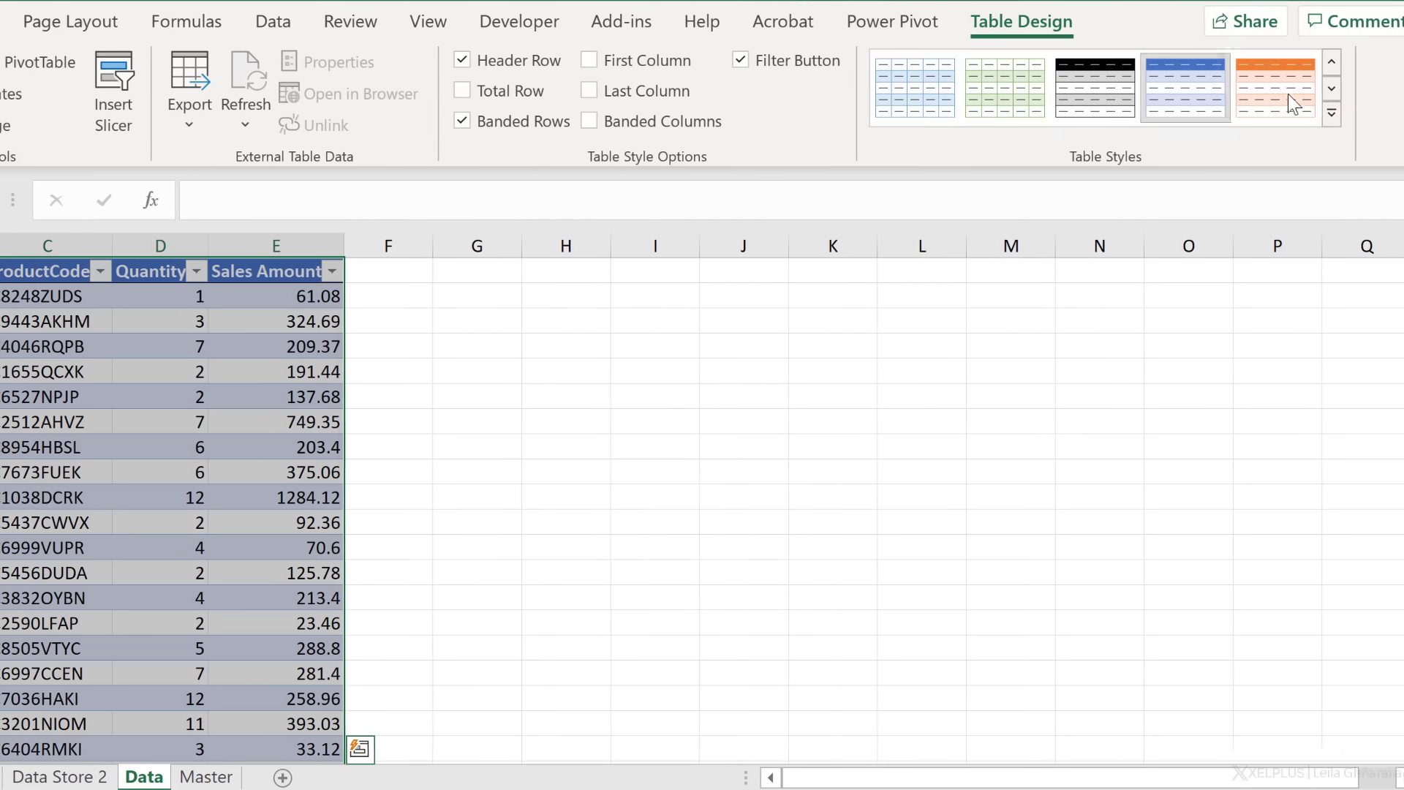
click(1331, 114)
click(912, 128)
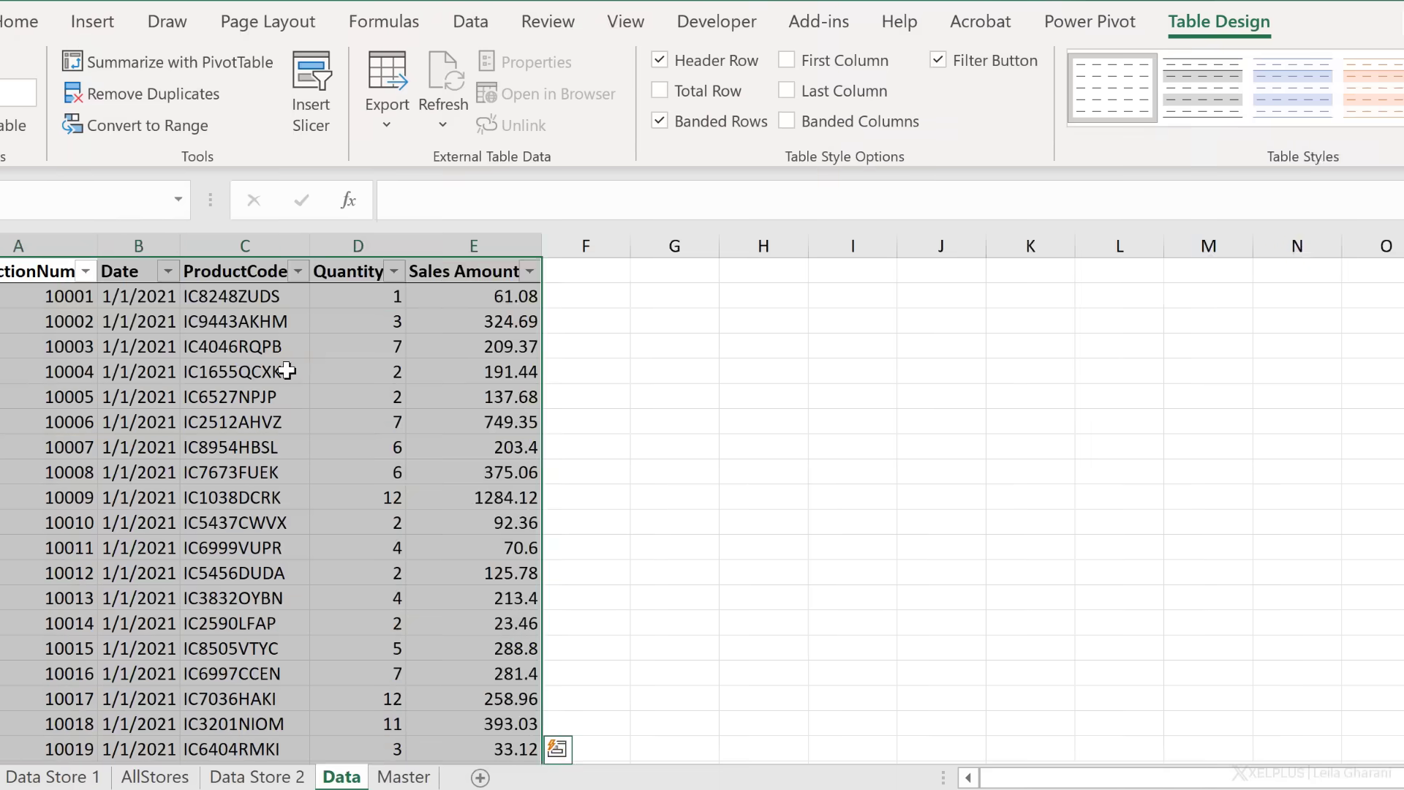
click(286, 371)
click(96, 98)
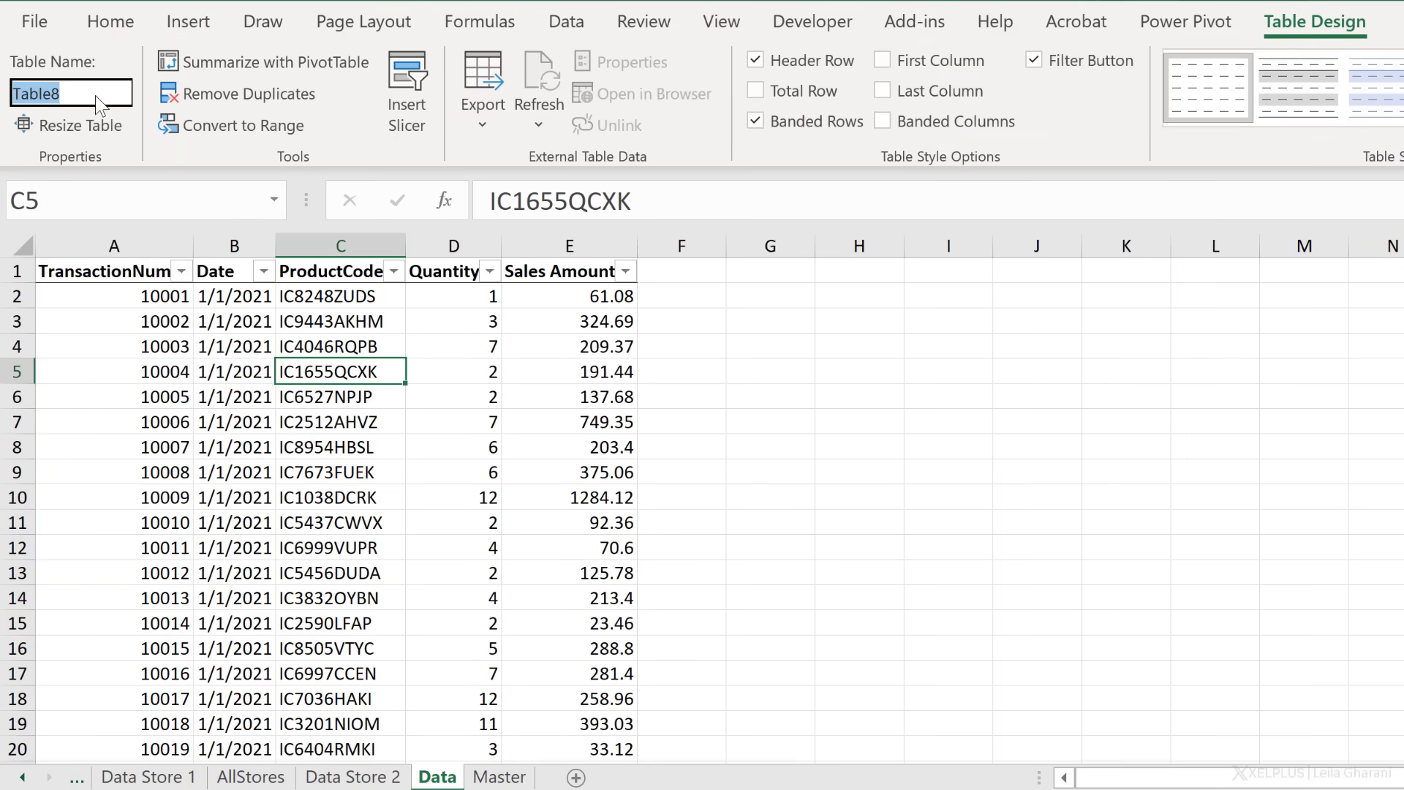
text(TableData)
key(Return)
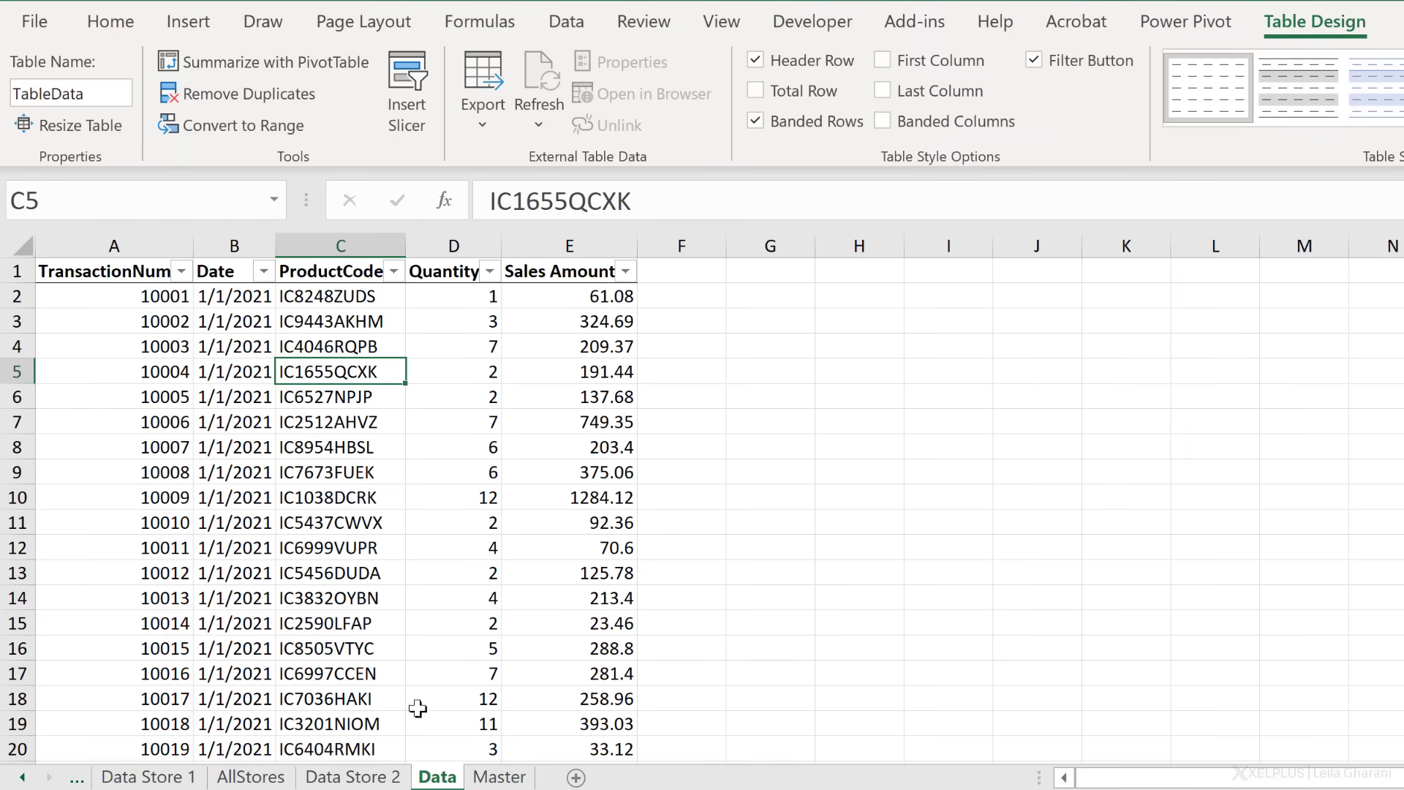
Make the Master sheet's product list a table with style None named TableMaster
click(498, 777)
click(247, 427)
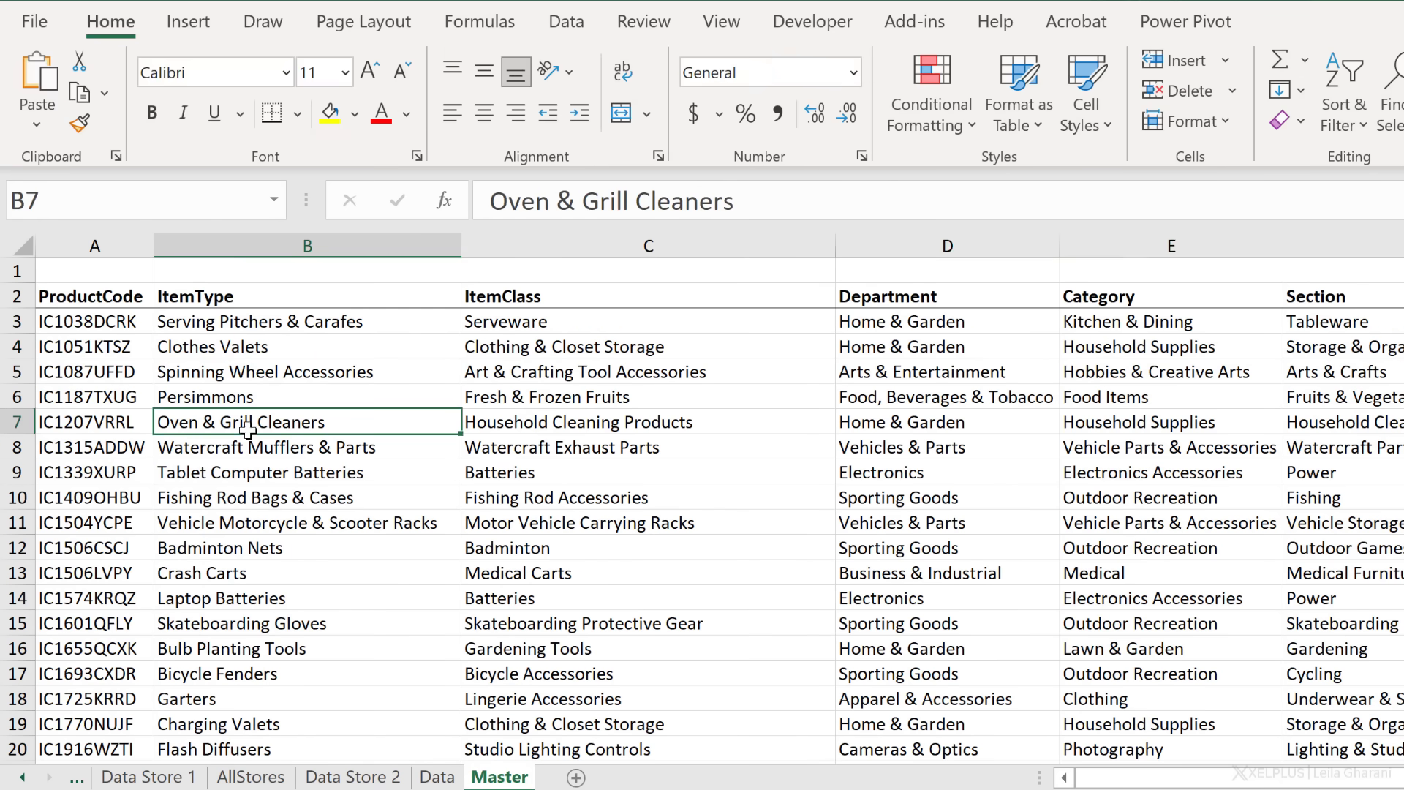
key(ctrl+t)
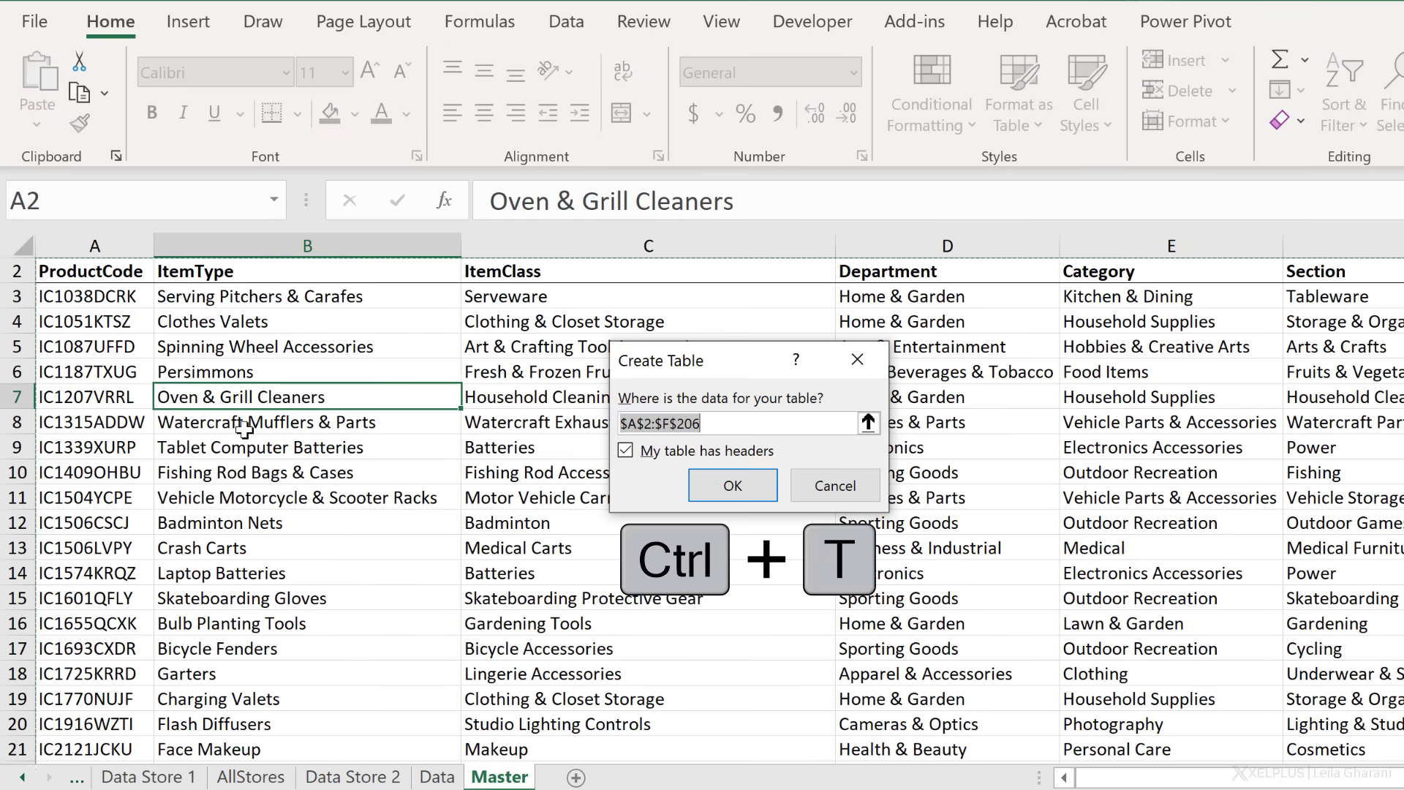
click(735, 484)
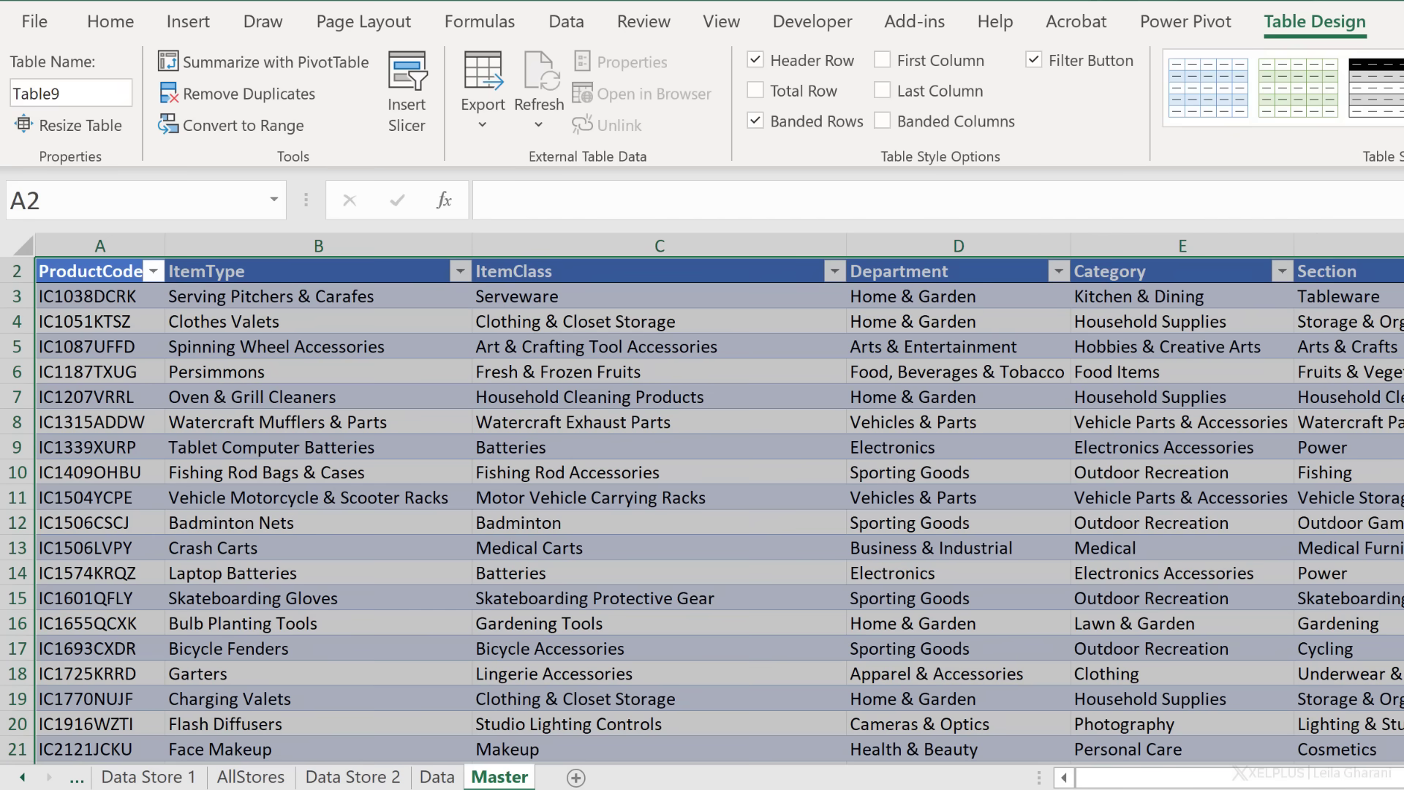
click(1398, 110)
click(1208, 125)
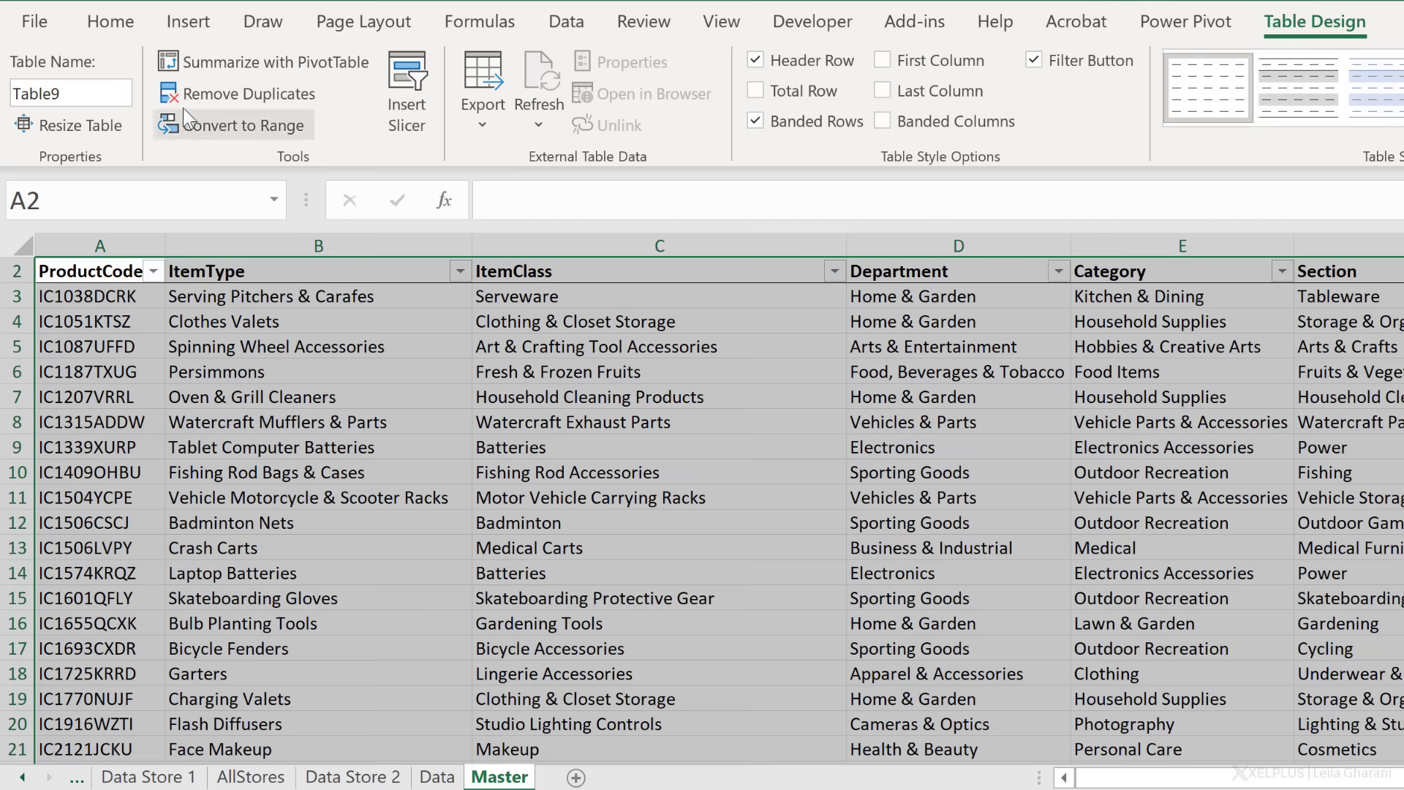
click(116, 95)
text(TableMaster)
key(Return)
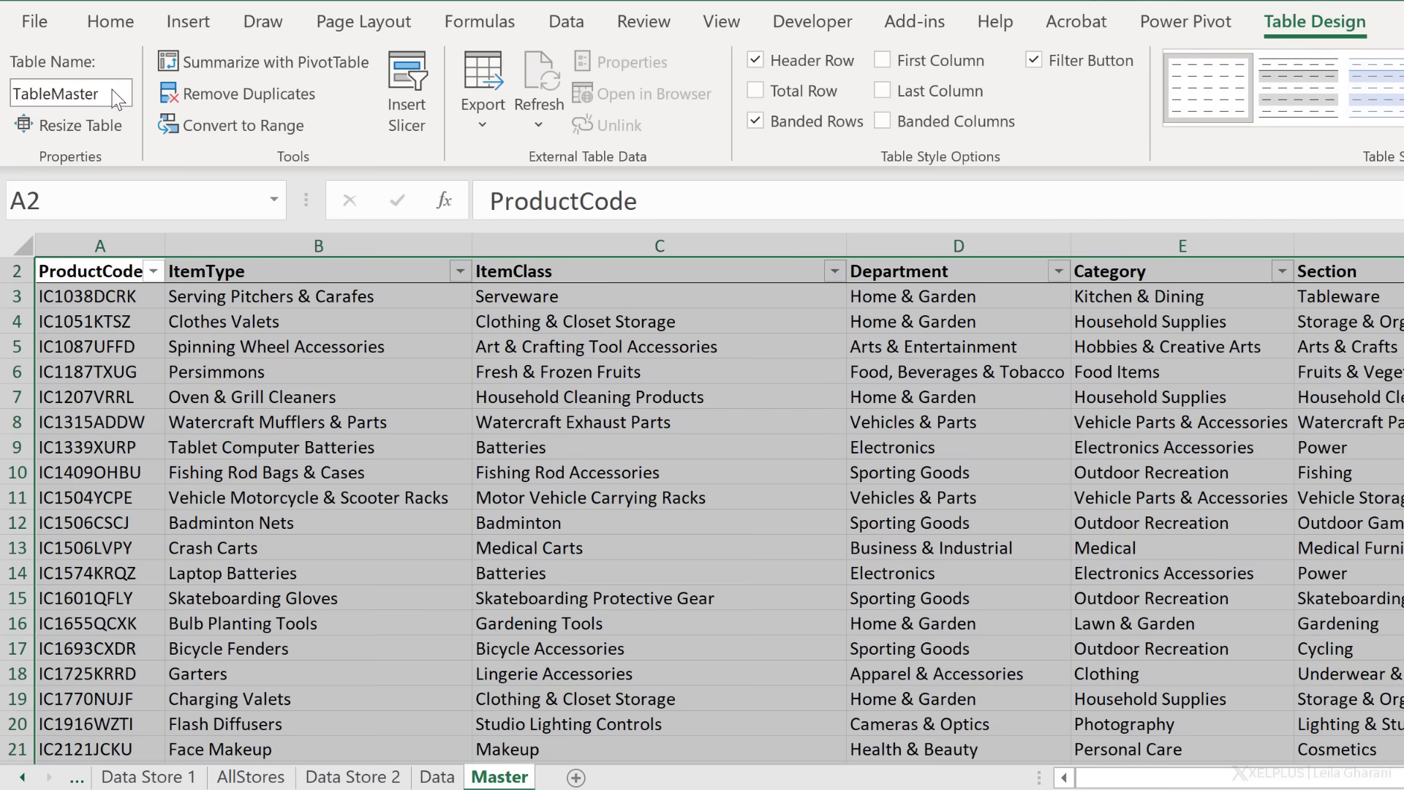
click(273, 416)
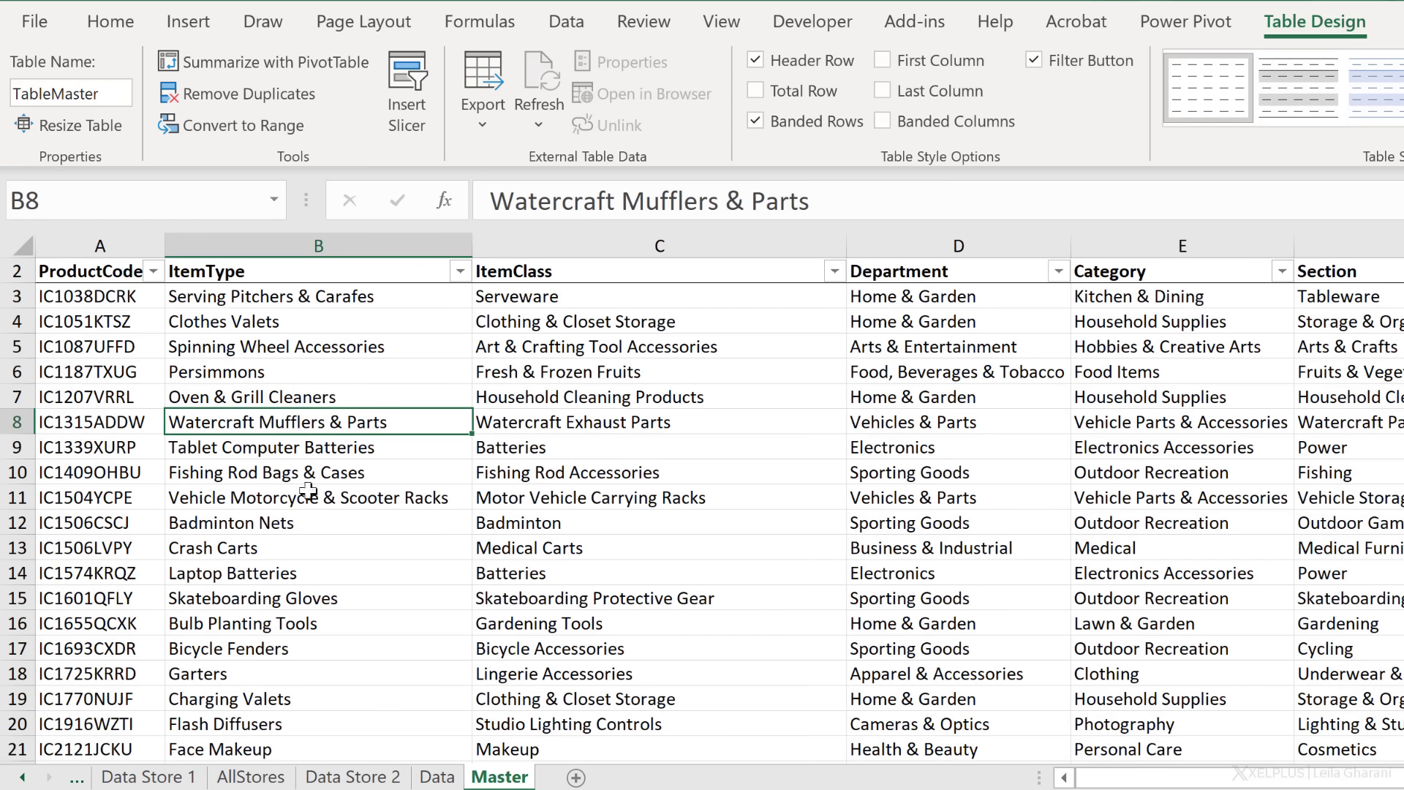
click(431, 782)
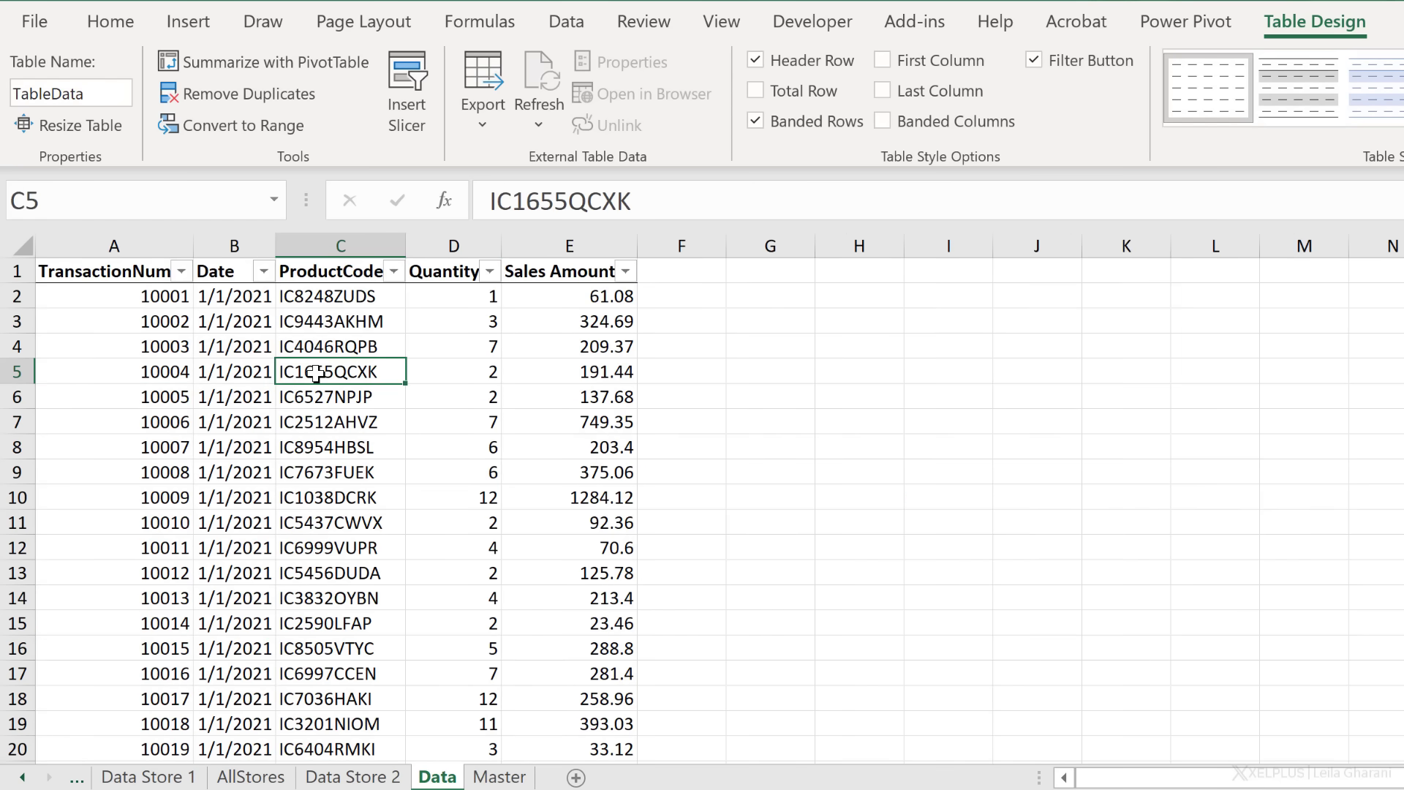
click(566, 21)
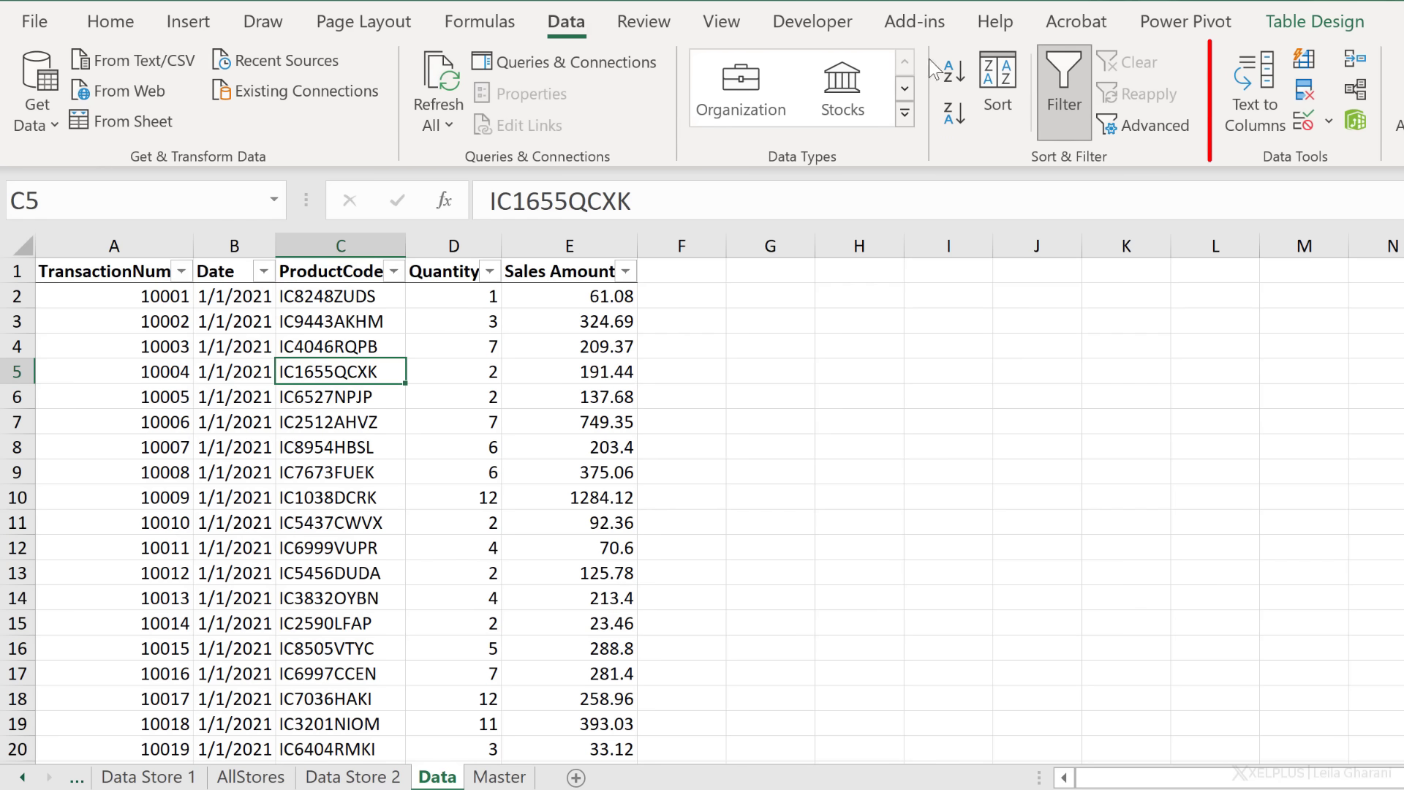
Start a new relationship with TableData as the table and TableMaster as the related table
click(1355, 91)
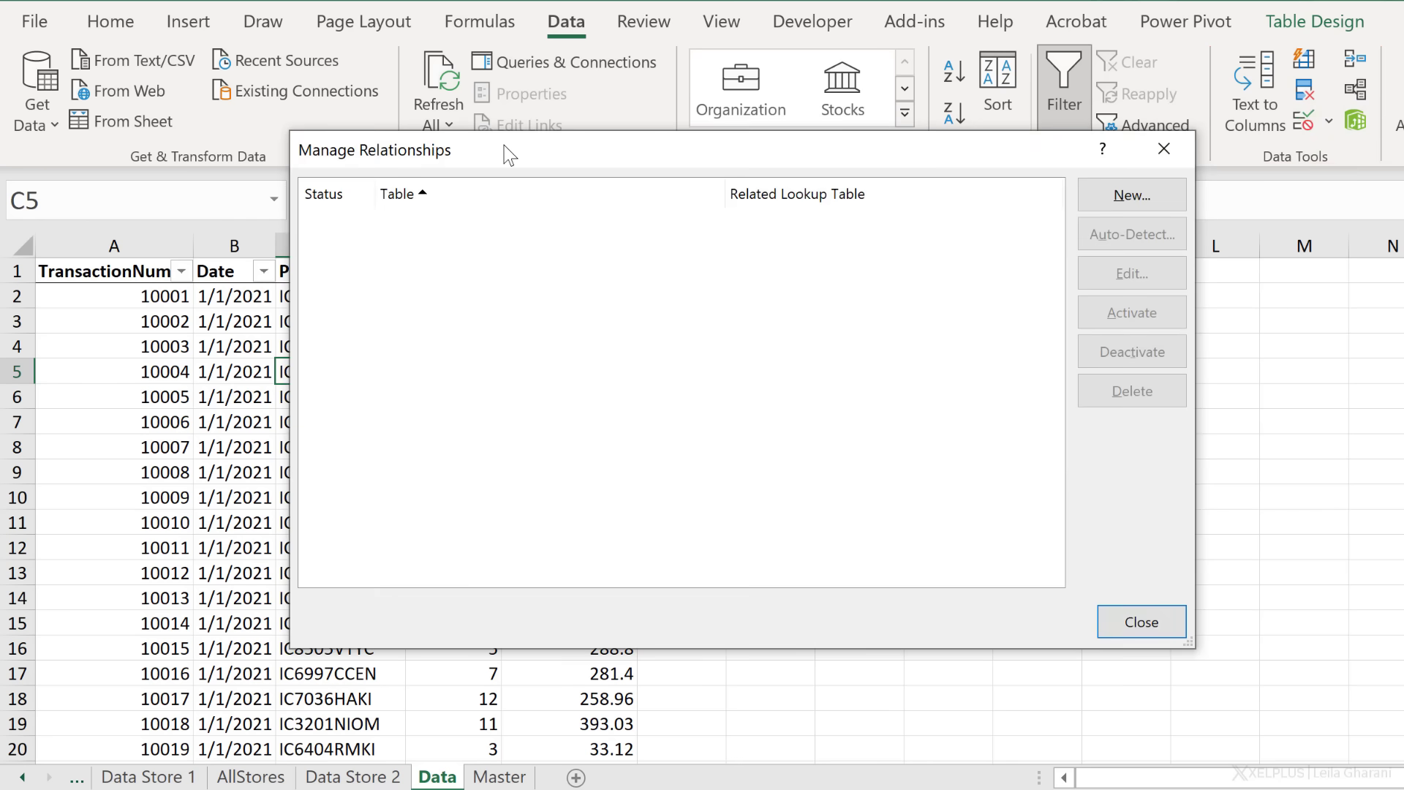
drag(510, 155, 671, 169)
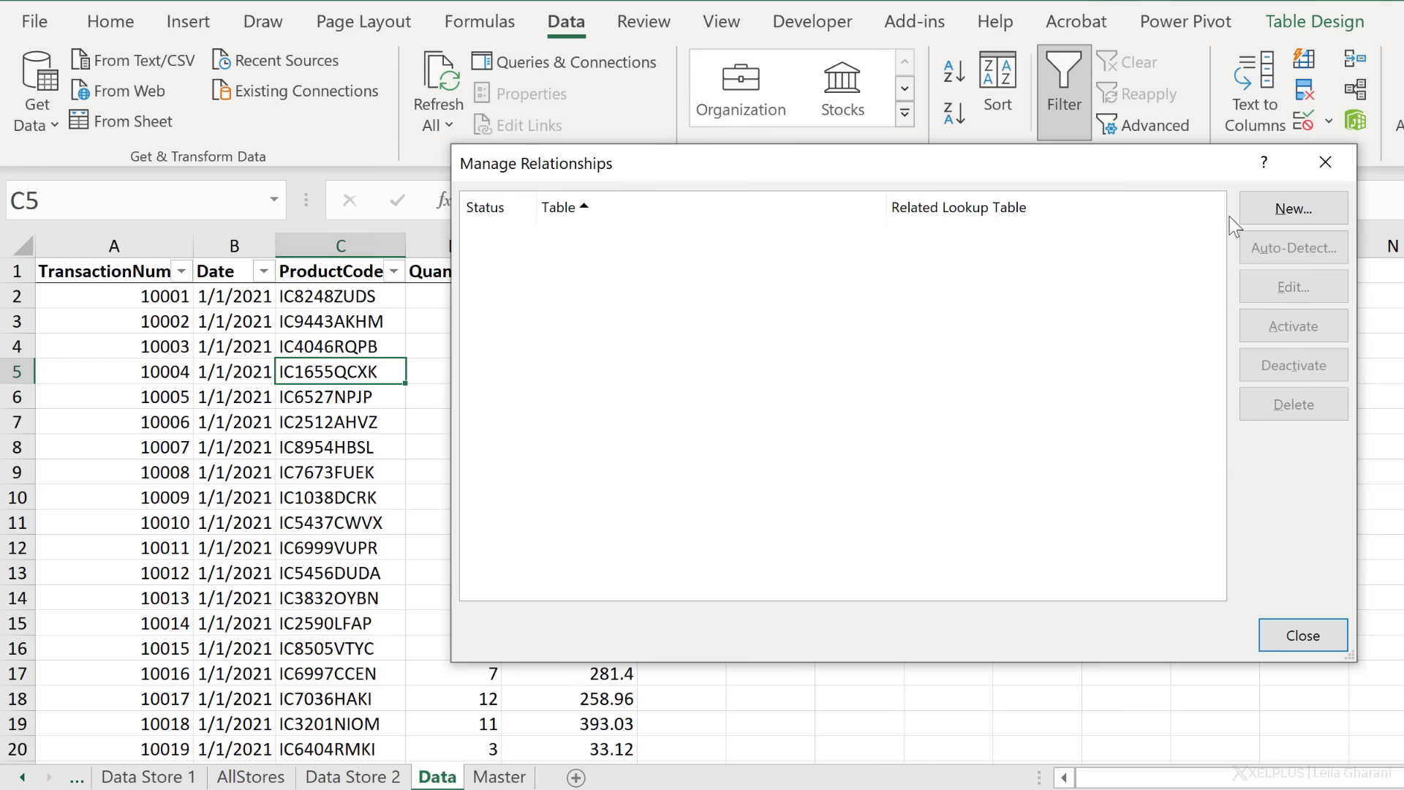
click(1293, 208)
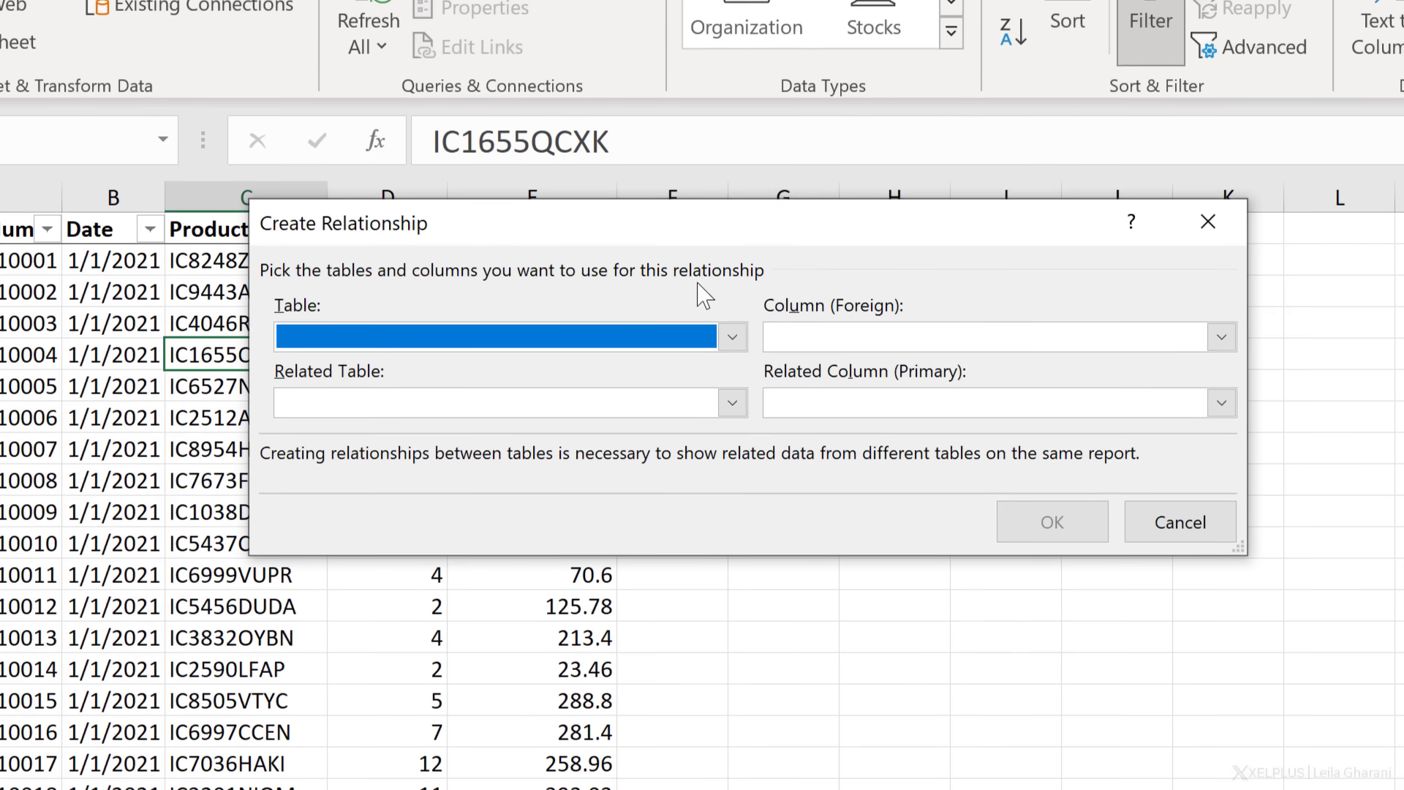
click(732, 338)
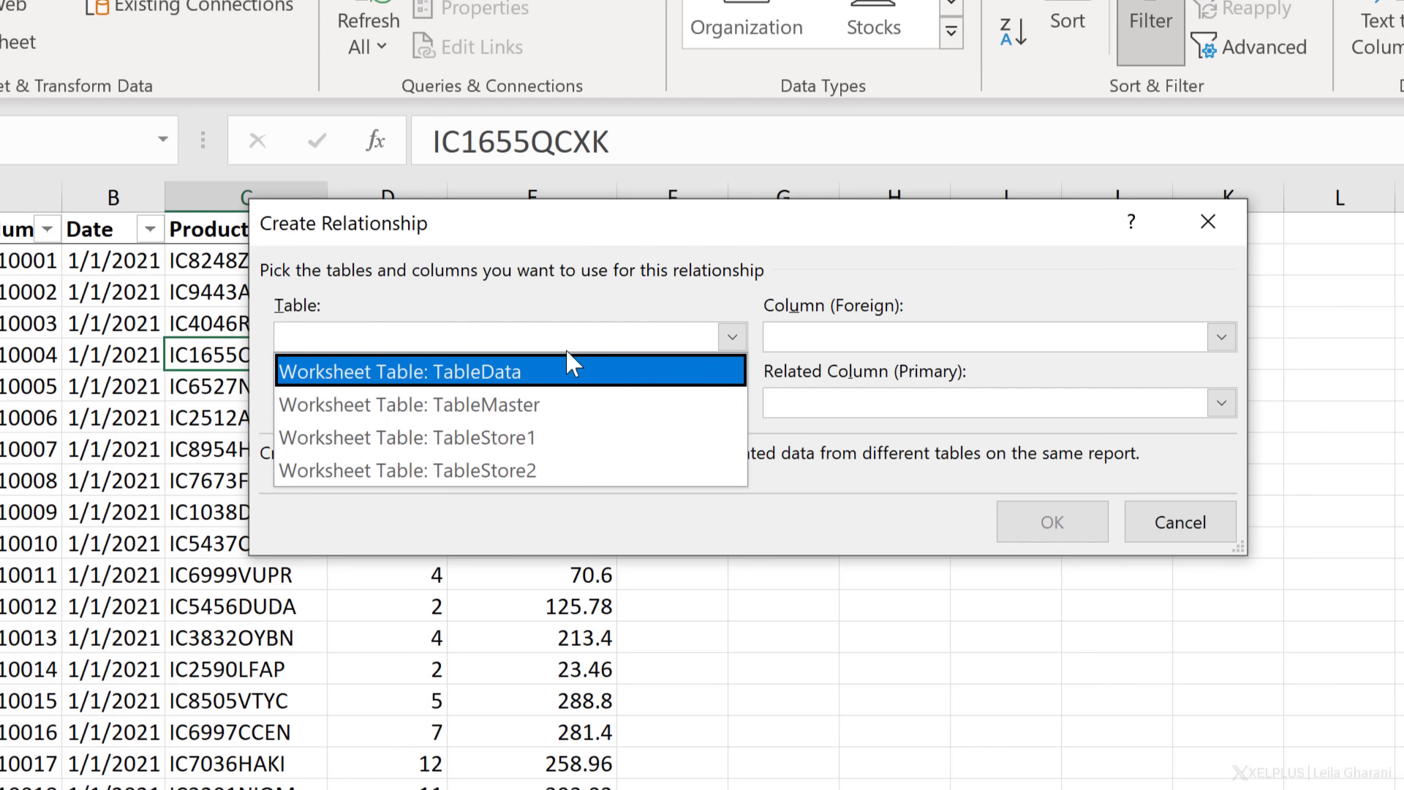
click(477, 374)
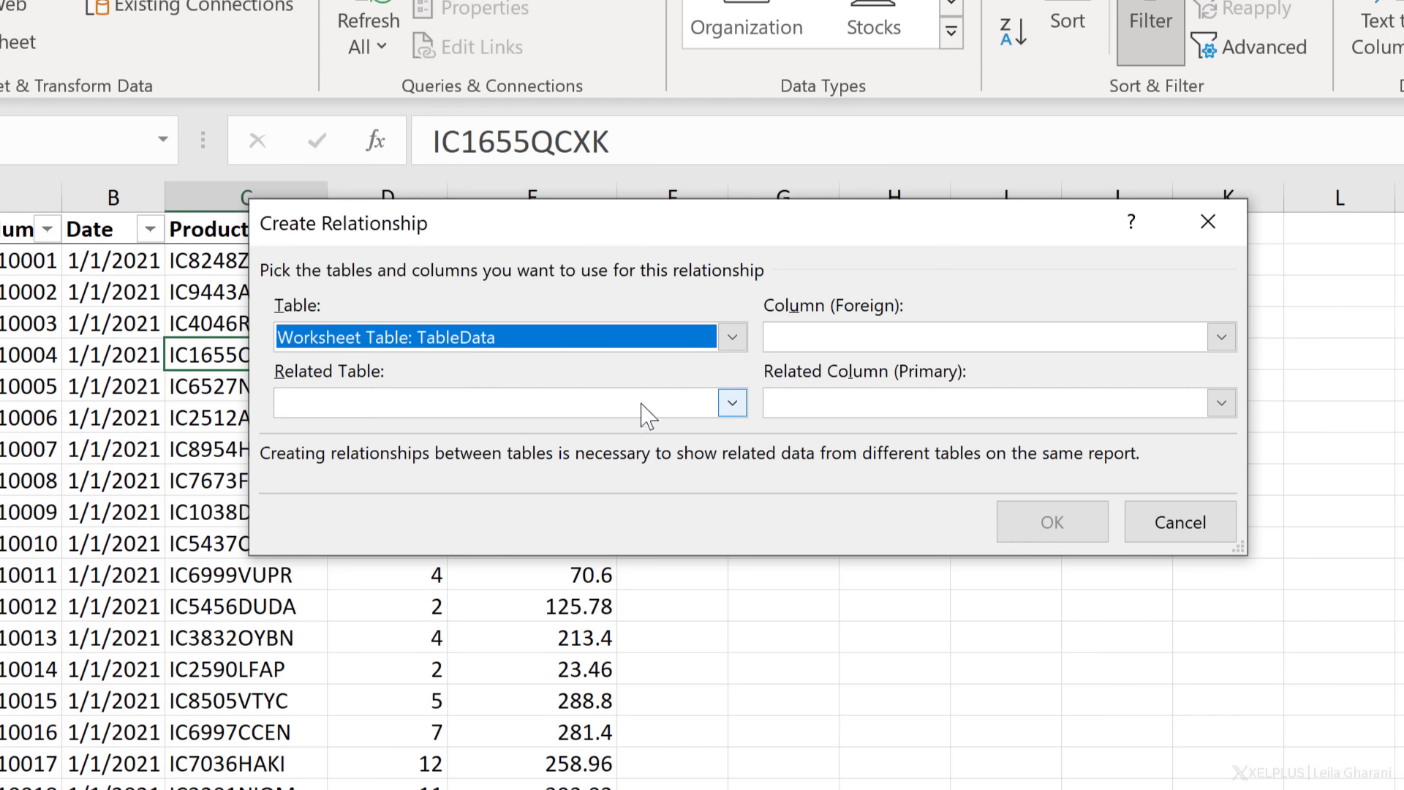
click(731, 404)
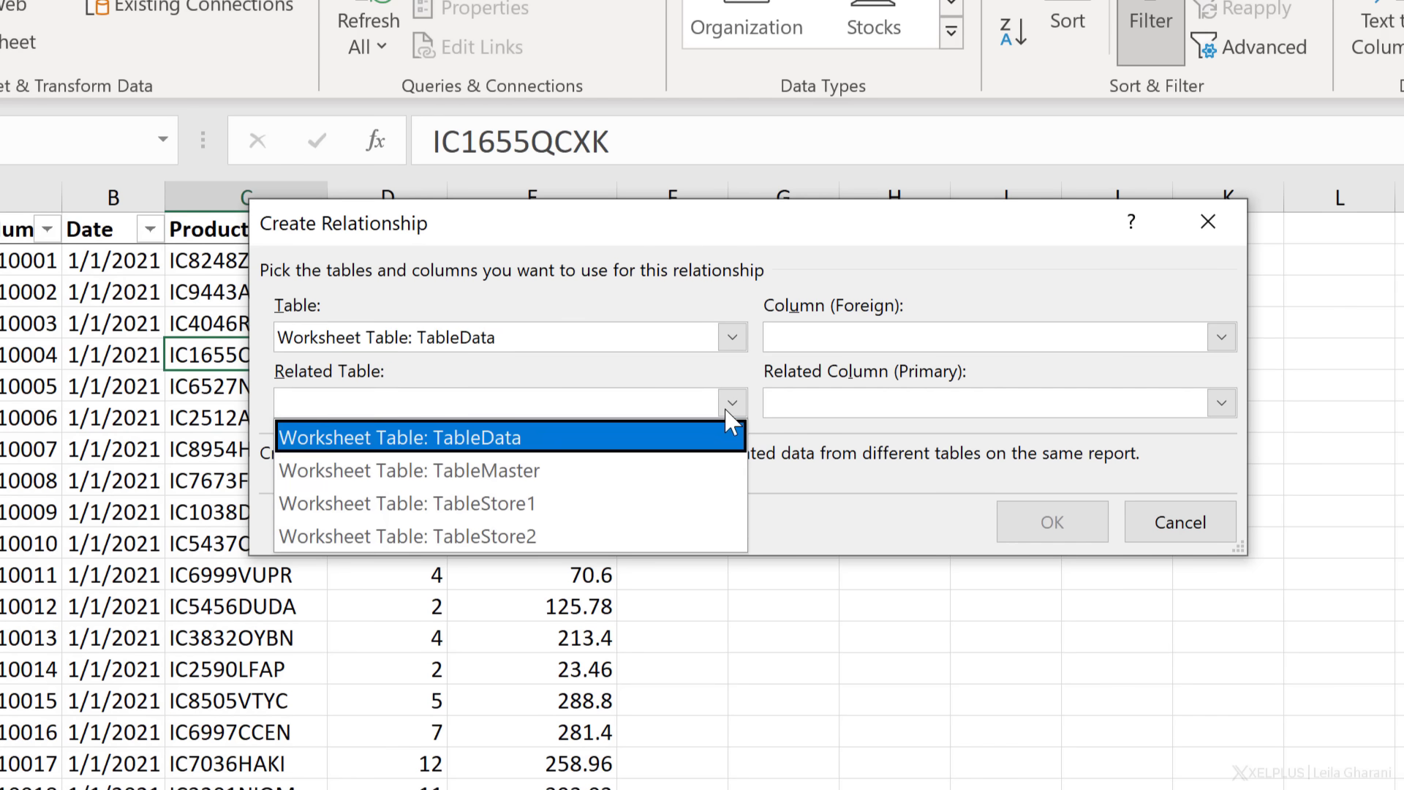
click(607, 468)
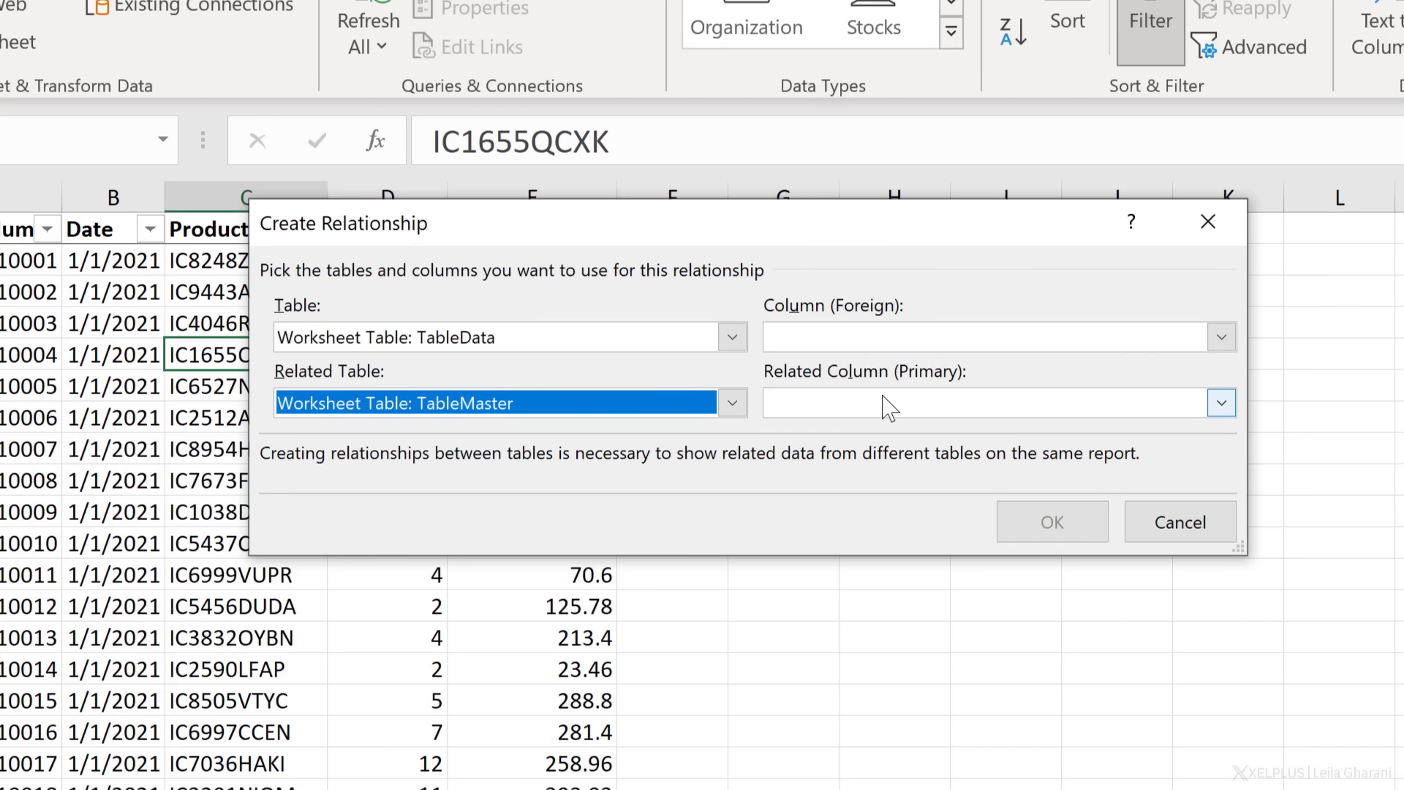
Set ProductCode as both the column and the related column, then confirm the relationship
drag(431, 223, 571, 236)
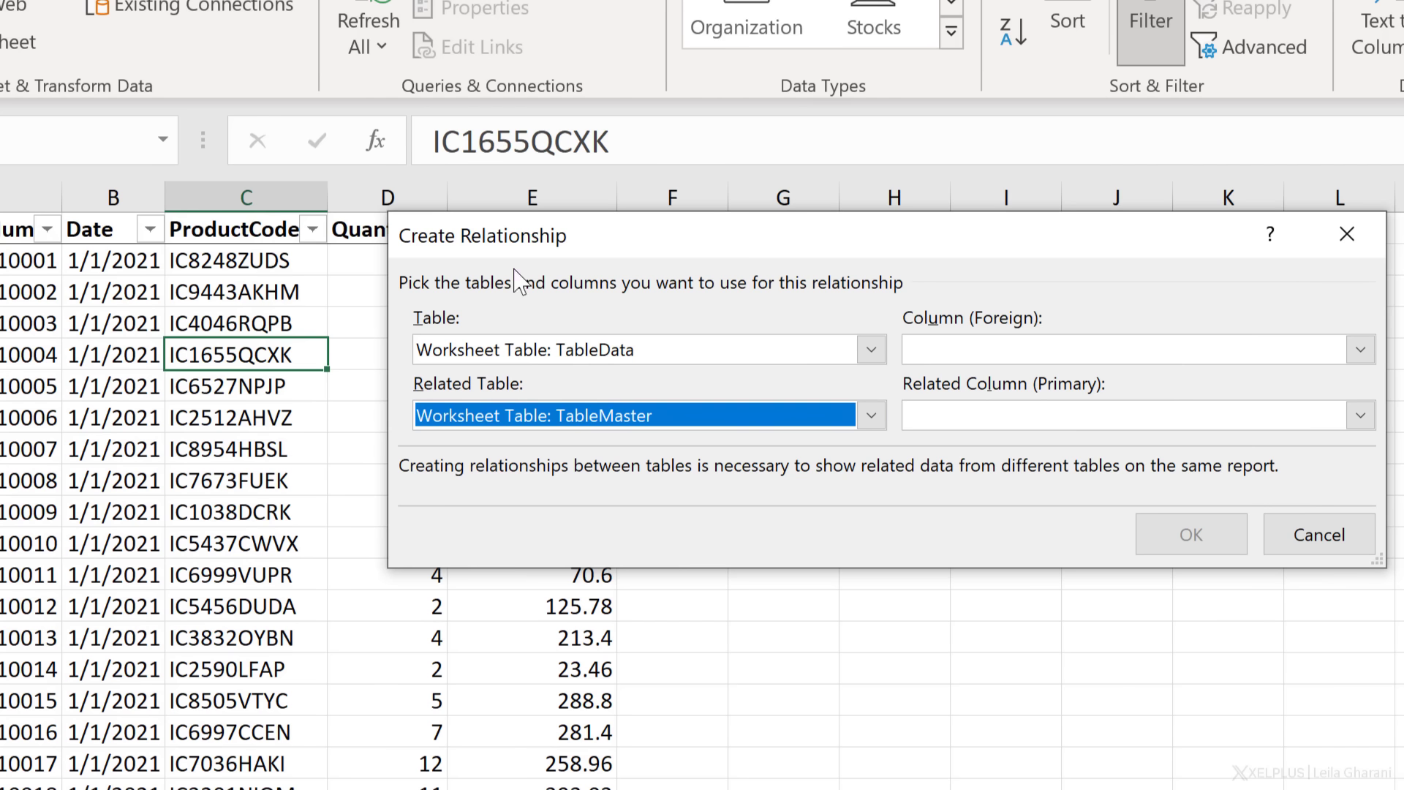
click(1361, 350)
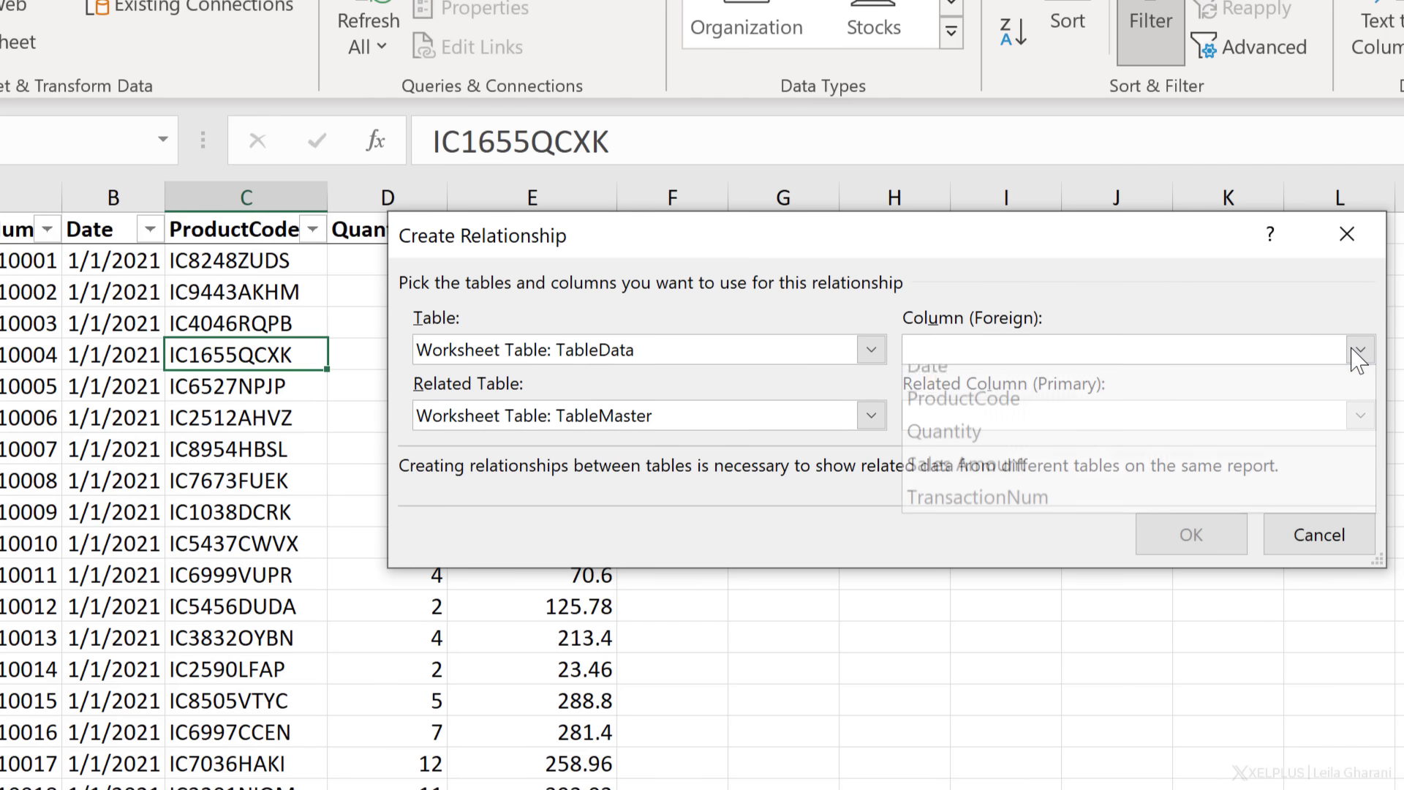
click(1213, 414)
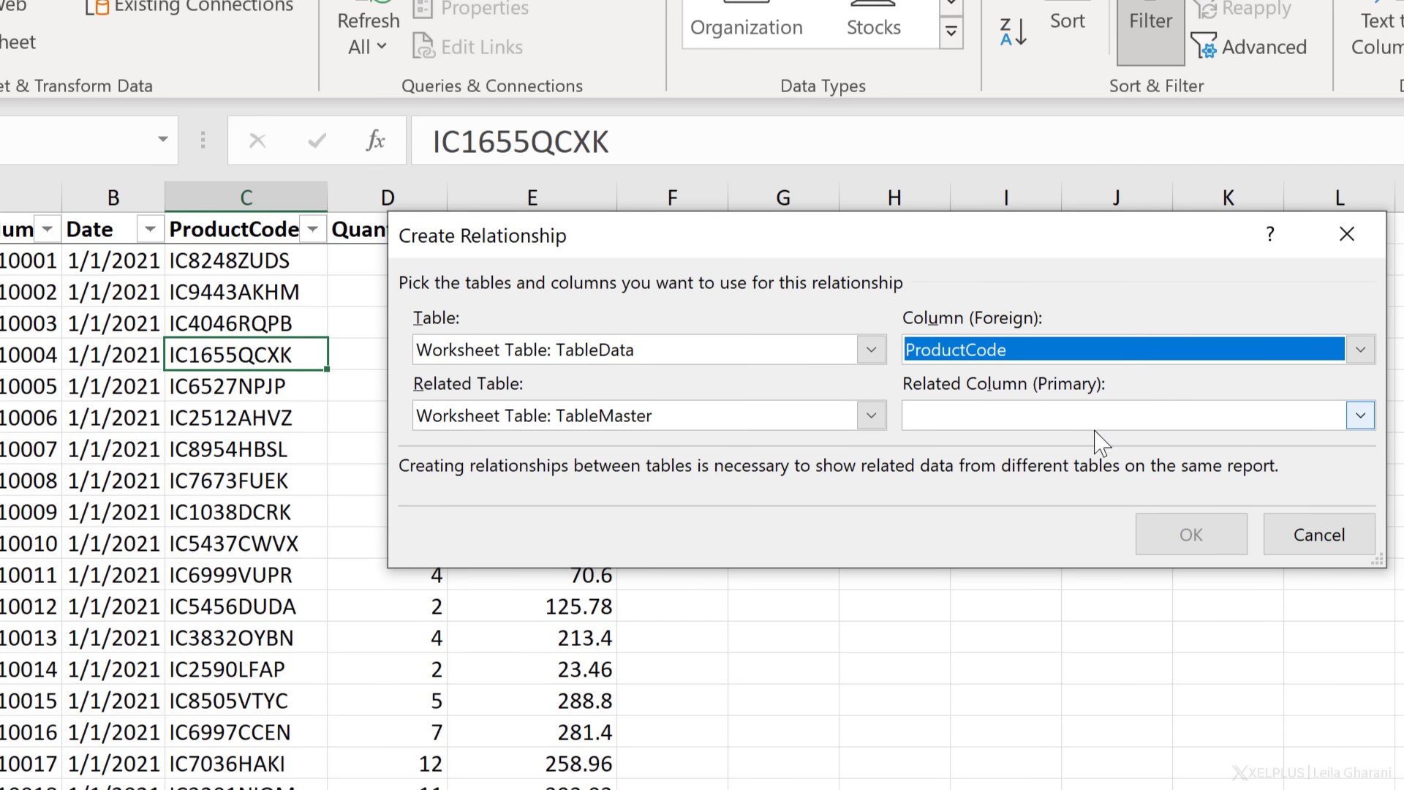
click(1359, 415)
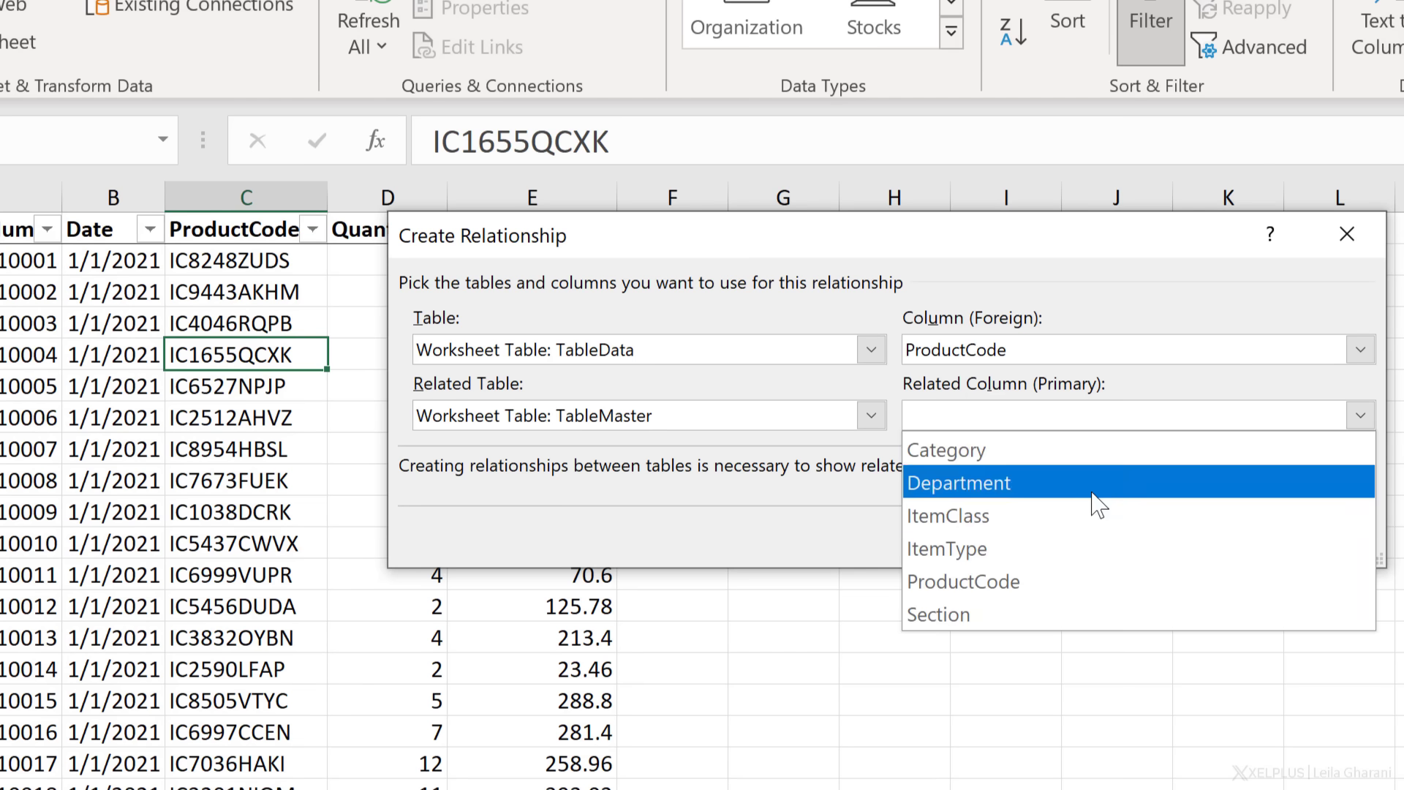
click(1030, 583)
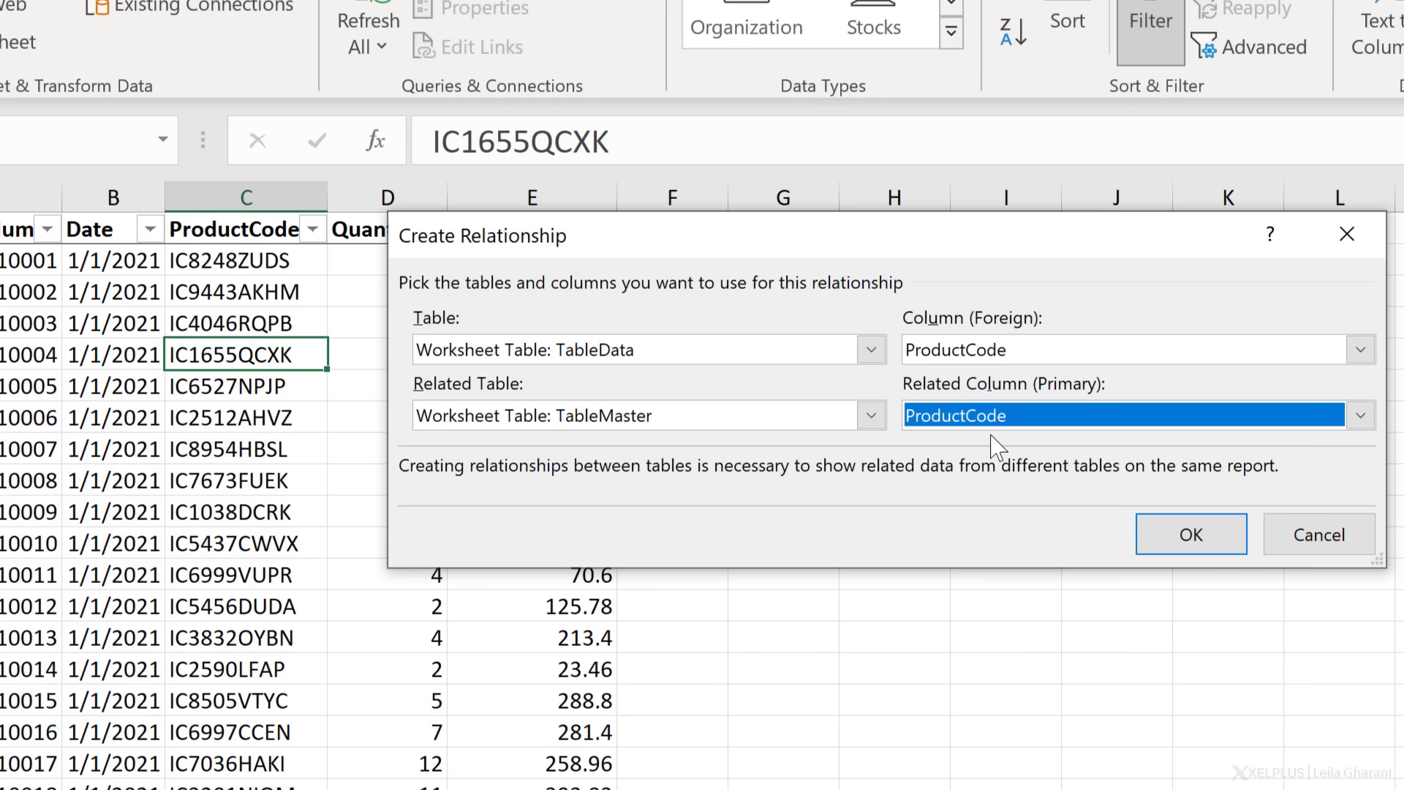
click(1208, 542)
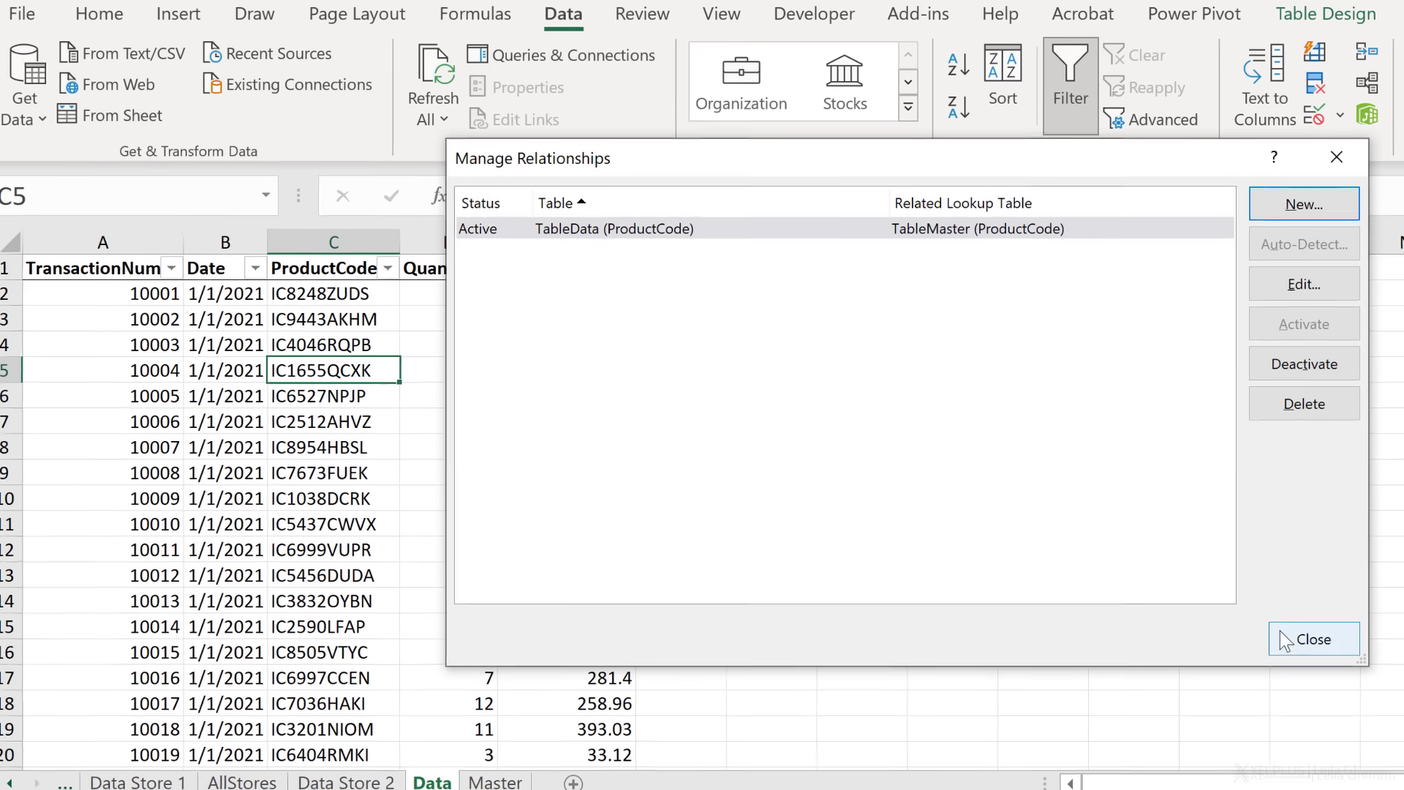
click(1369, 636)
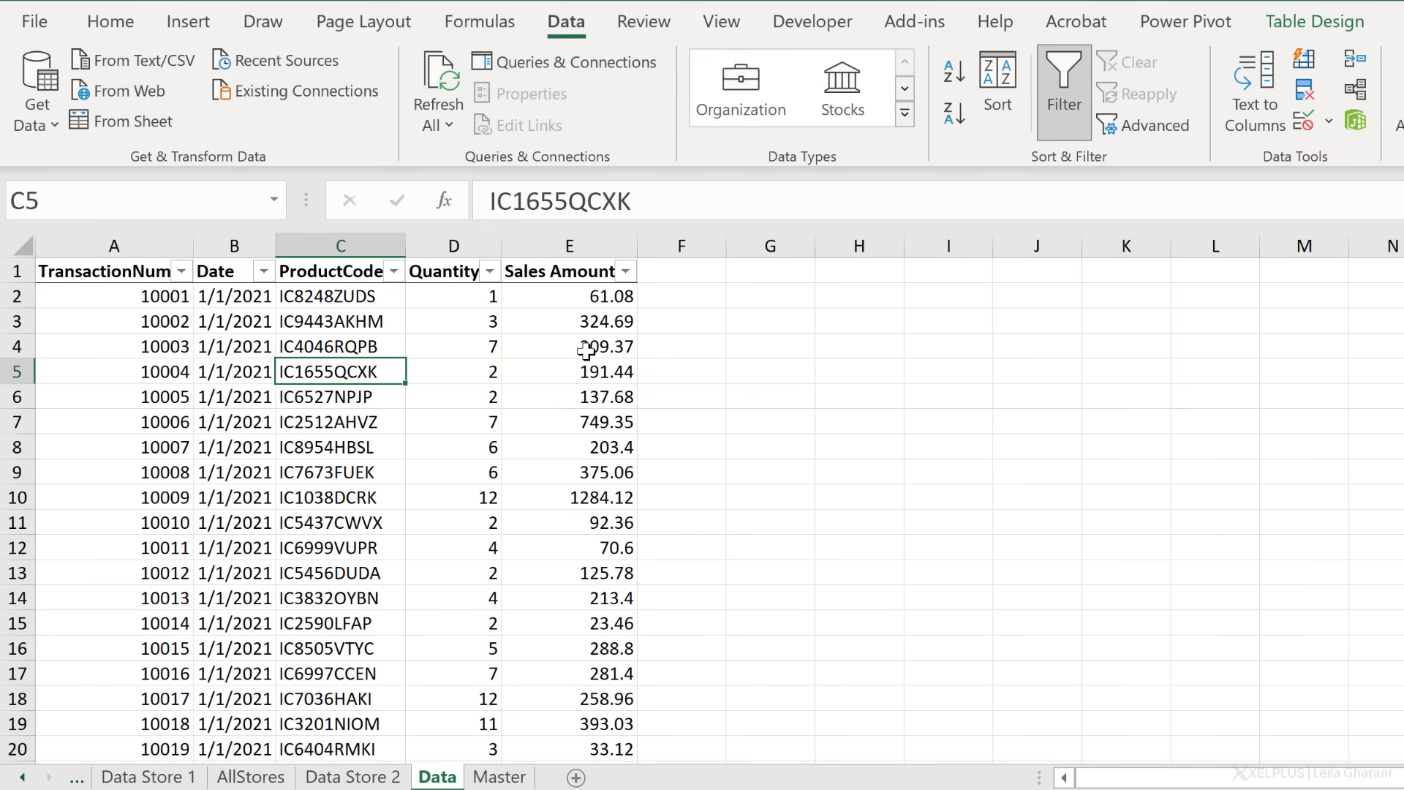
click(327, 343)
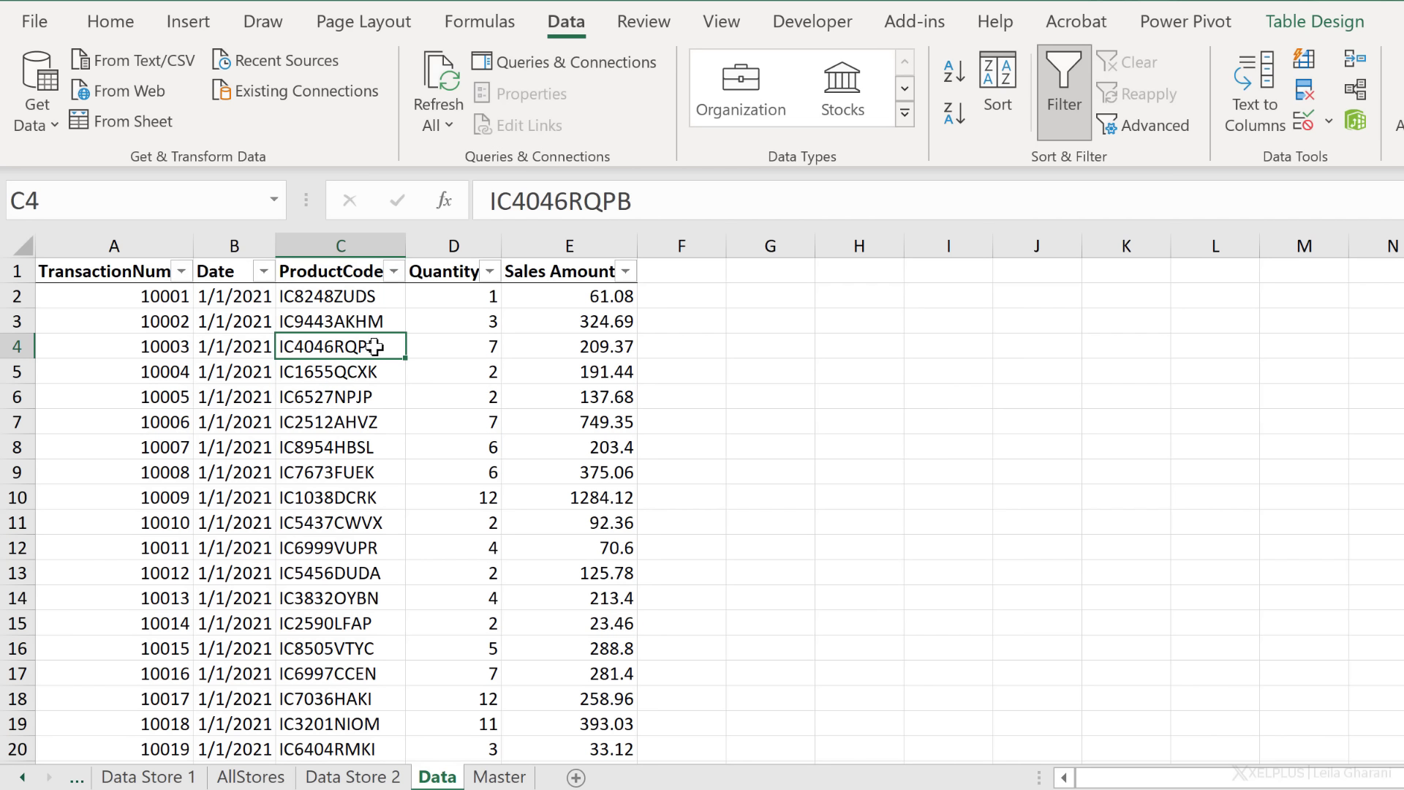
click(1355, 130)
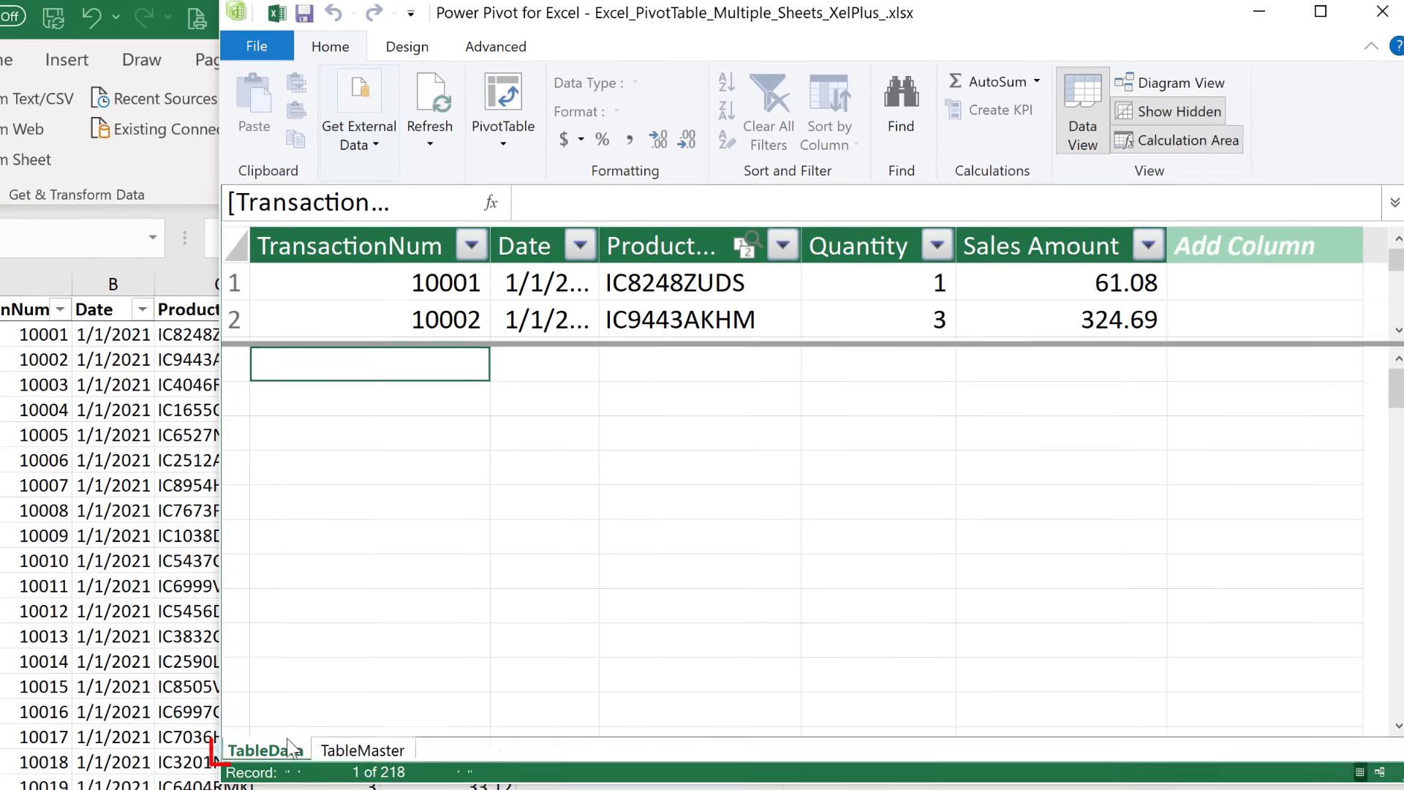
click(359, 757)
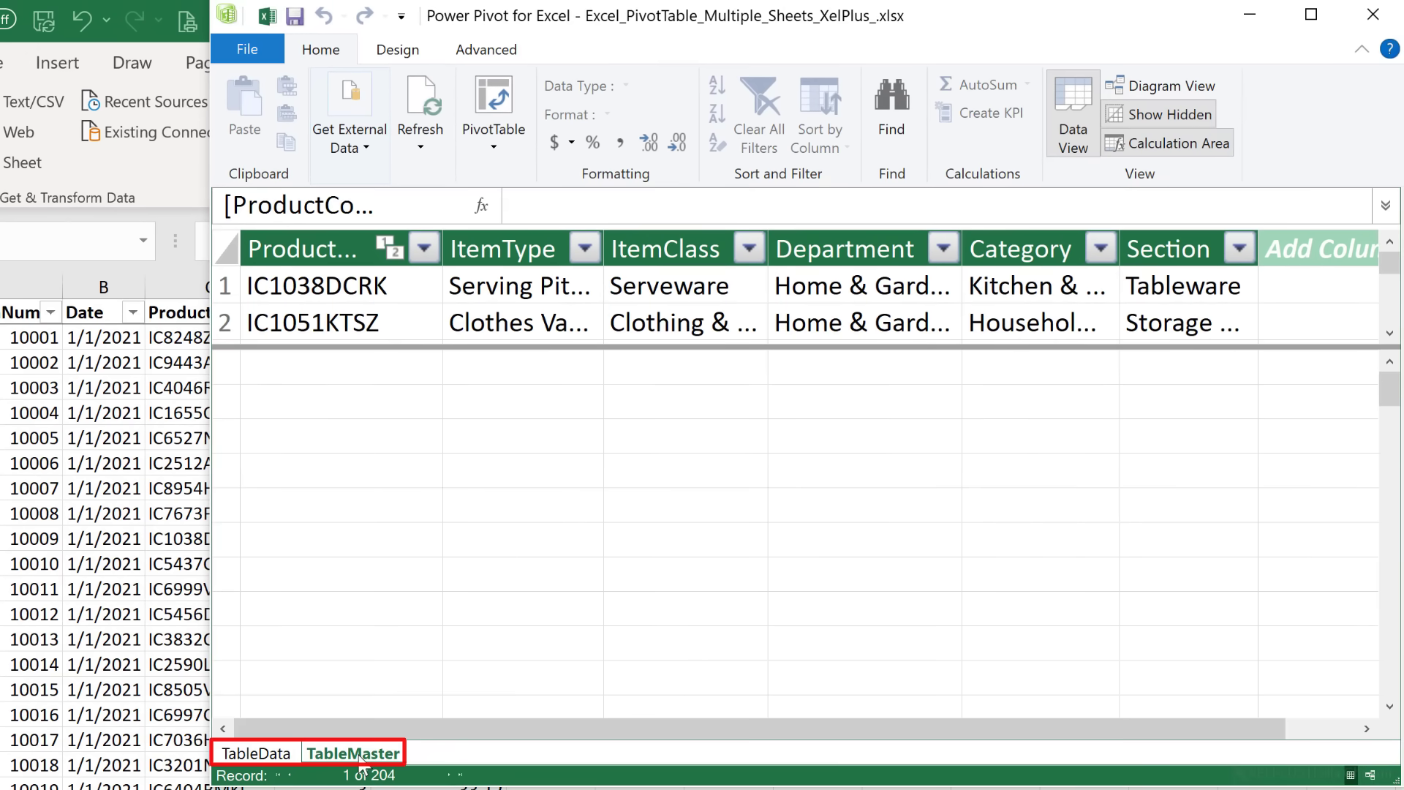
click(1142, 83)
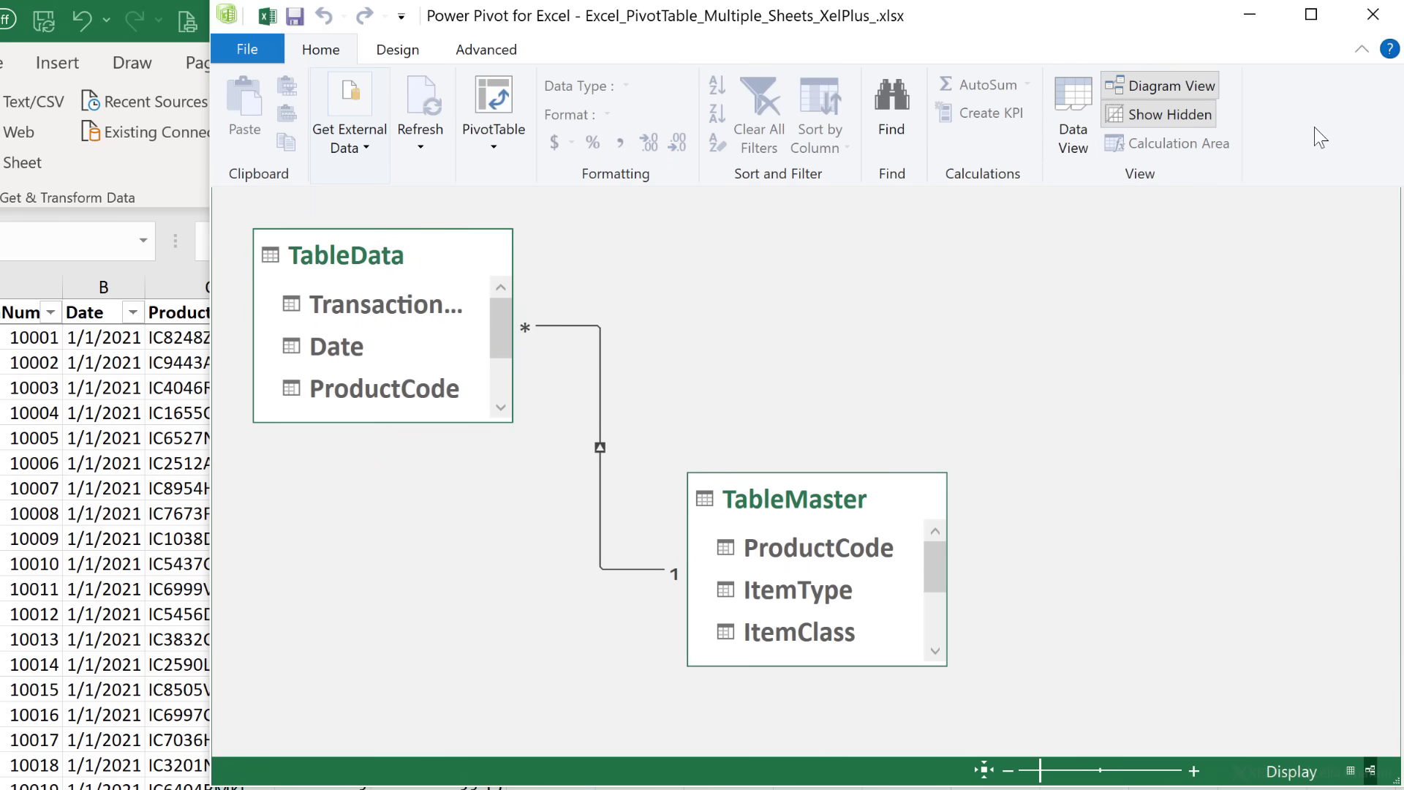
click(1371, 16)
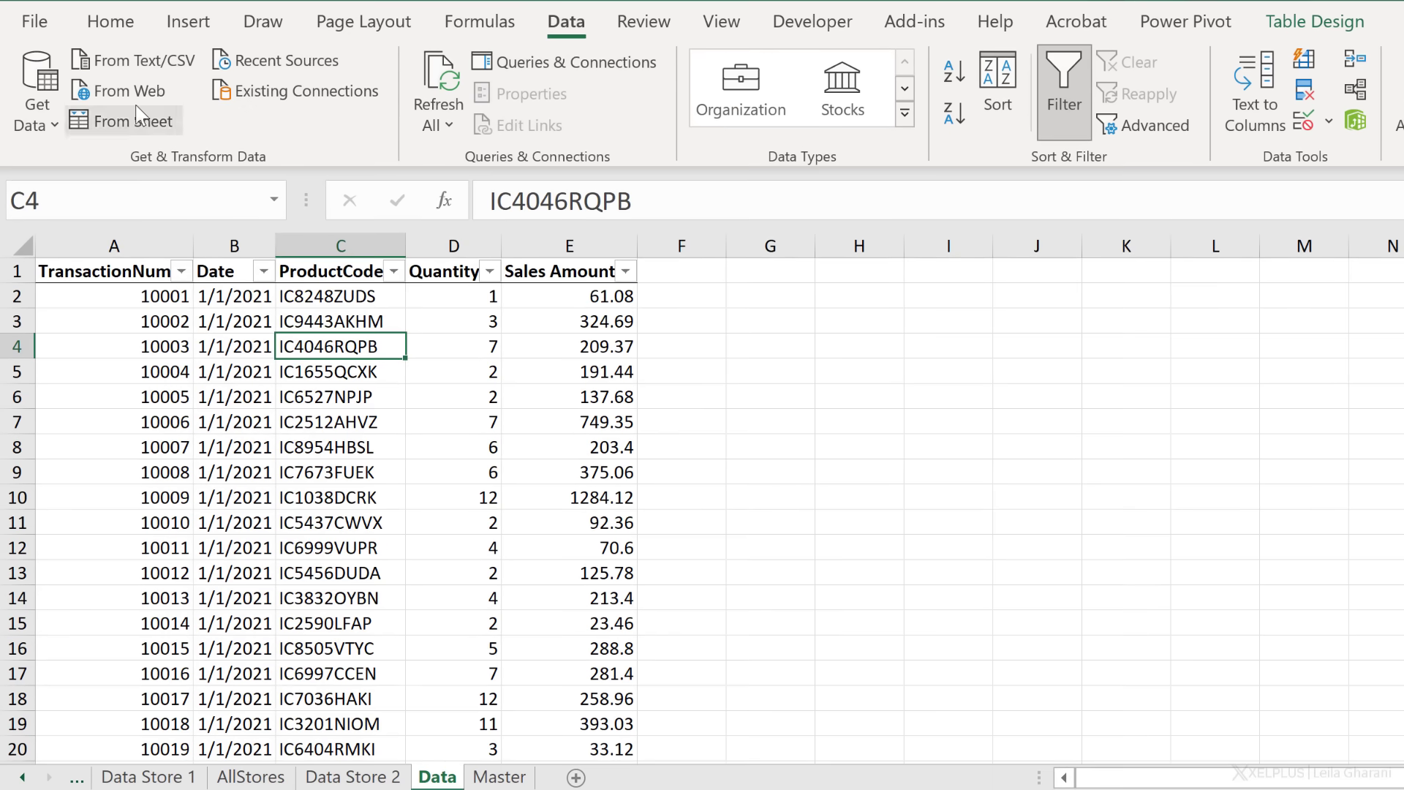
Choose PivotTable From Data Model from the Insert tab's PivotTable dropdown
click(213, 24)
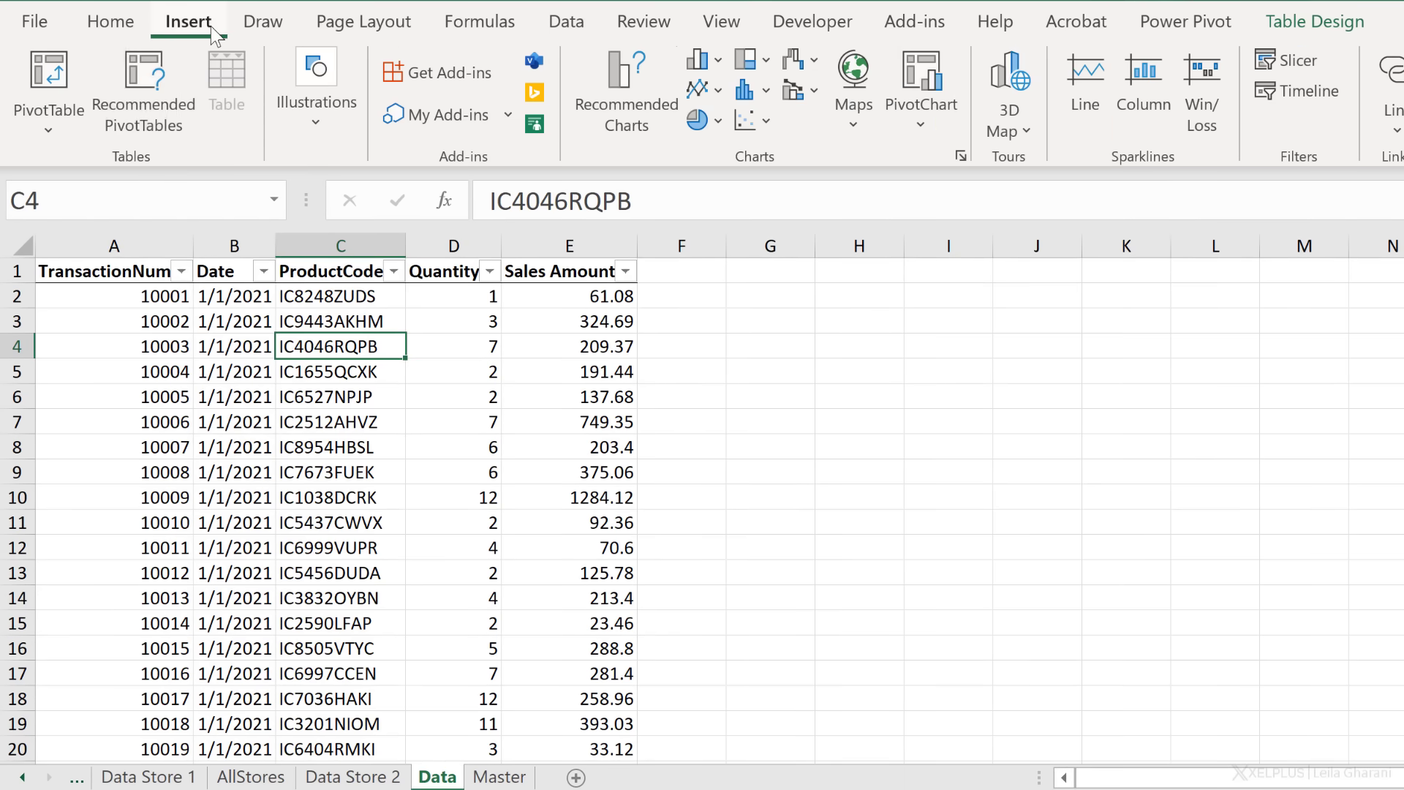
click(59, 128)
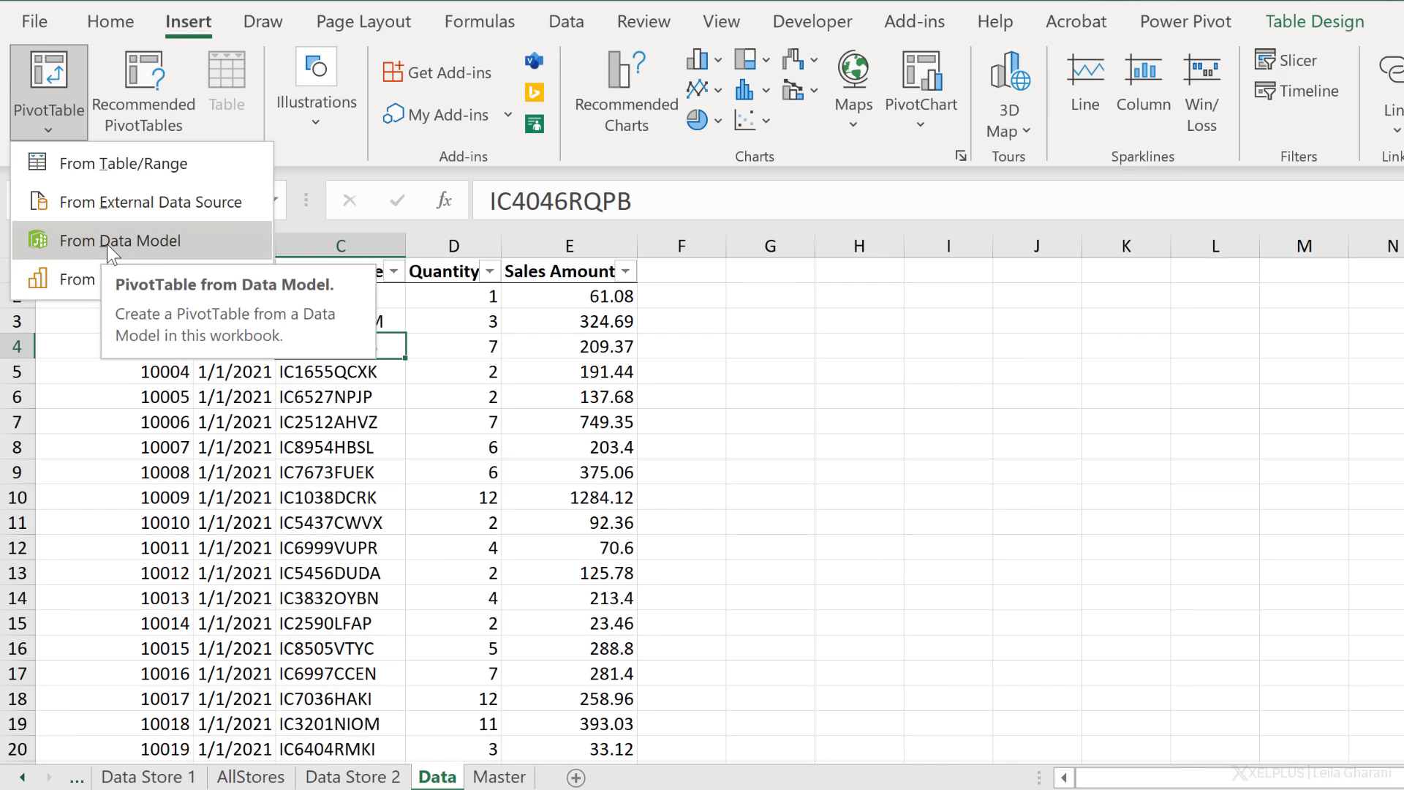
scroll(129, 244, down, 1)
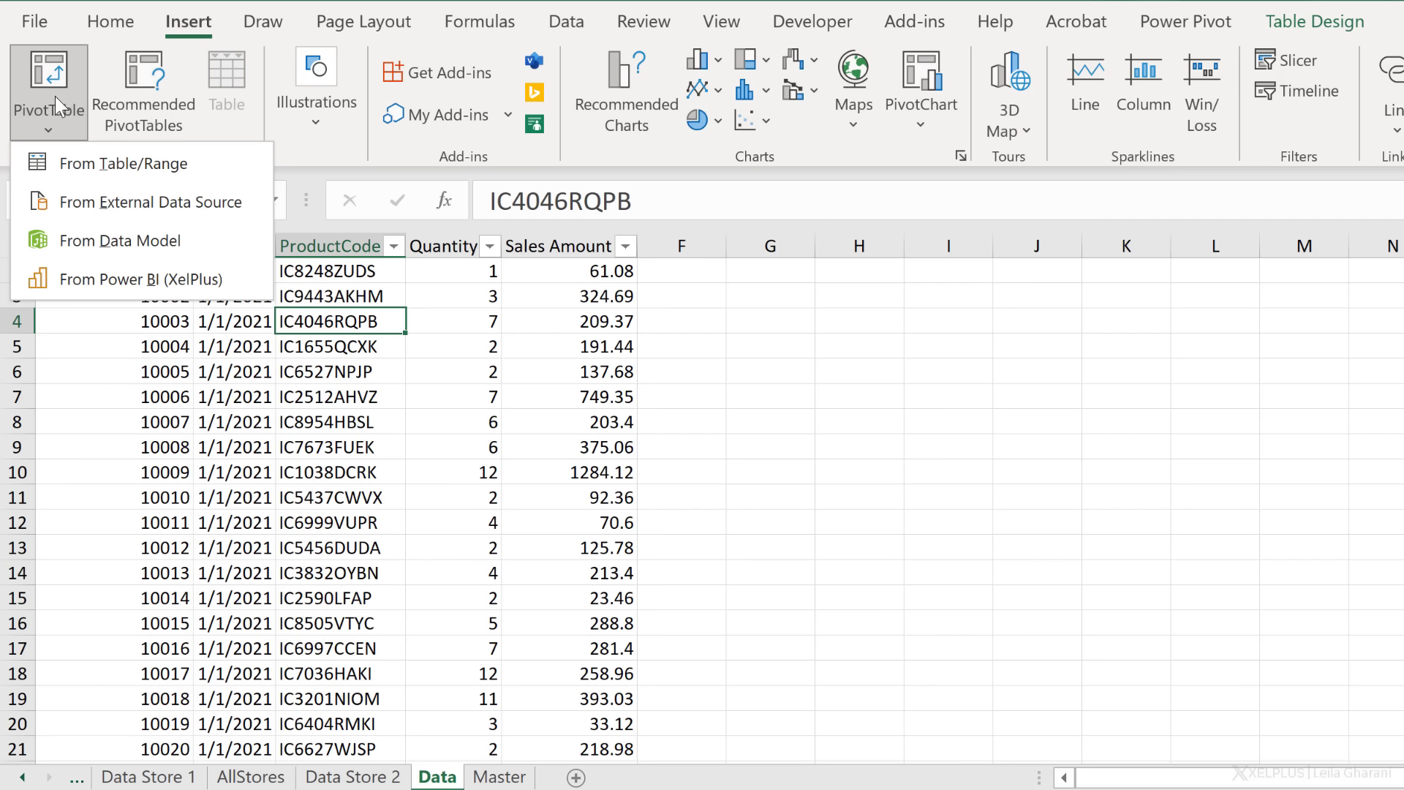
click(108, 244)
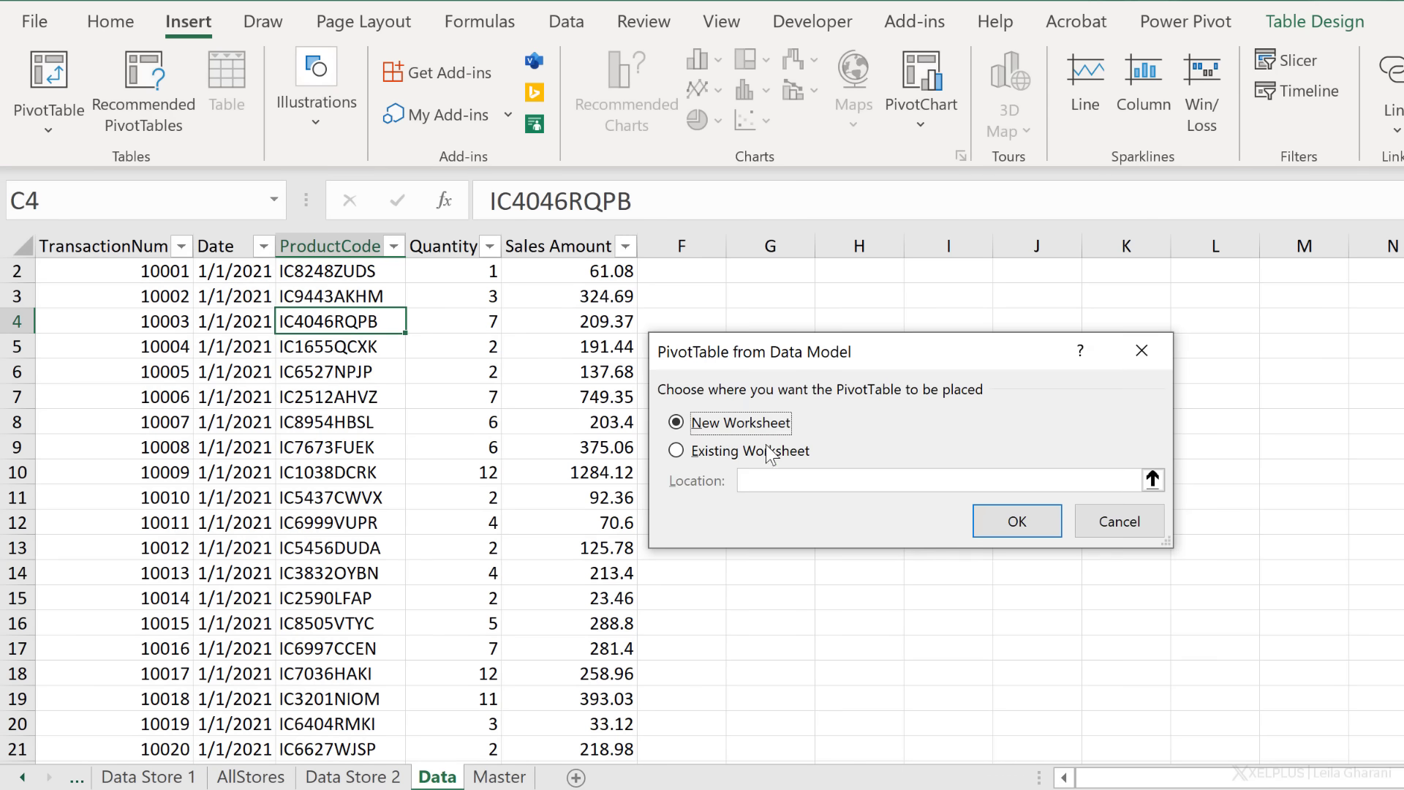
Place the PivotTable on a new worksheet and add TableData to the Active field list
click(1024, 520)
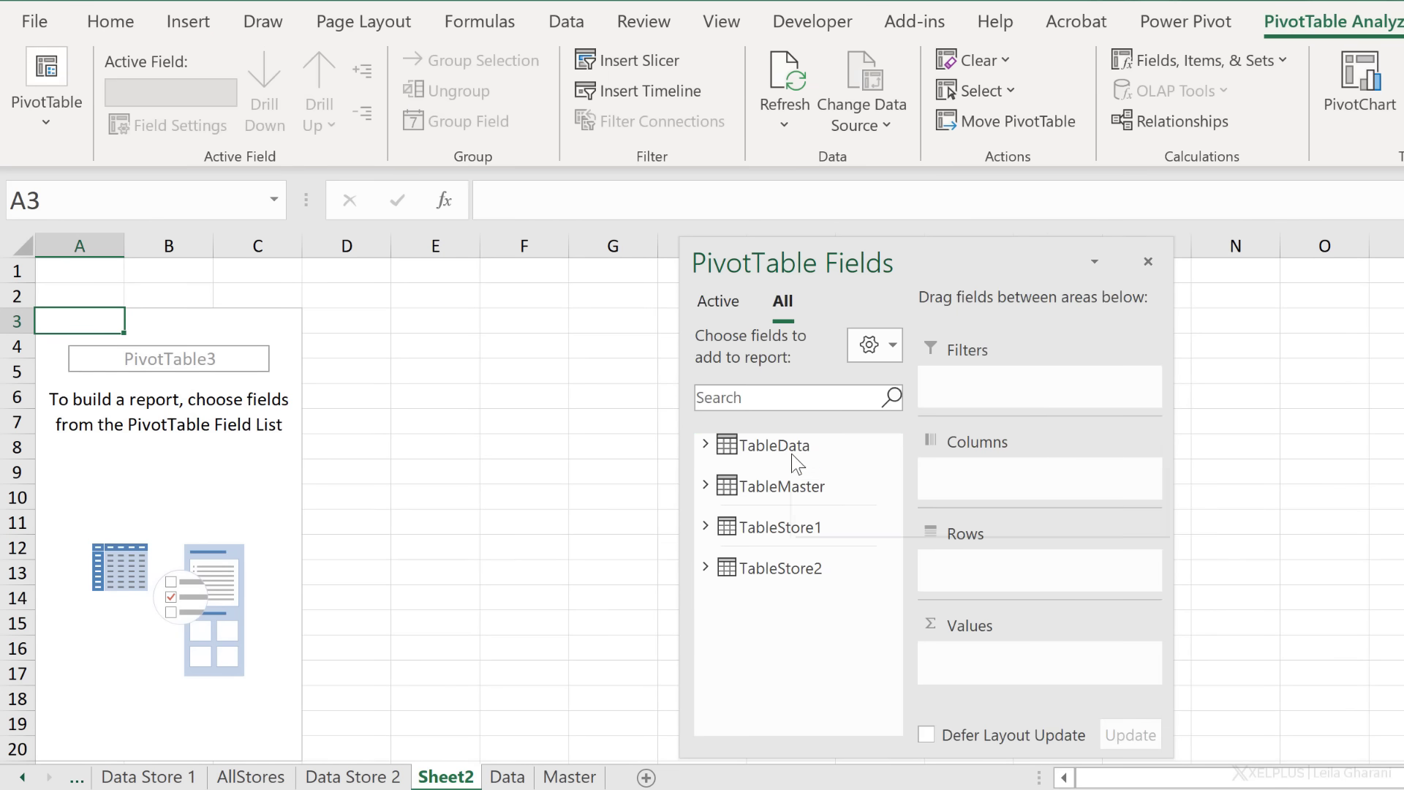
click(773, 445)
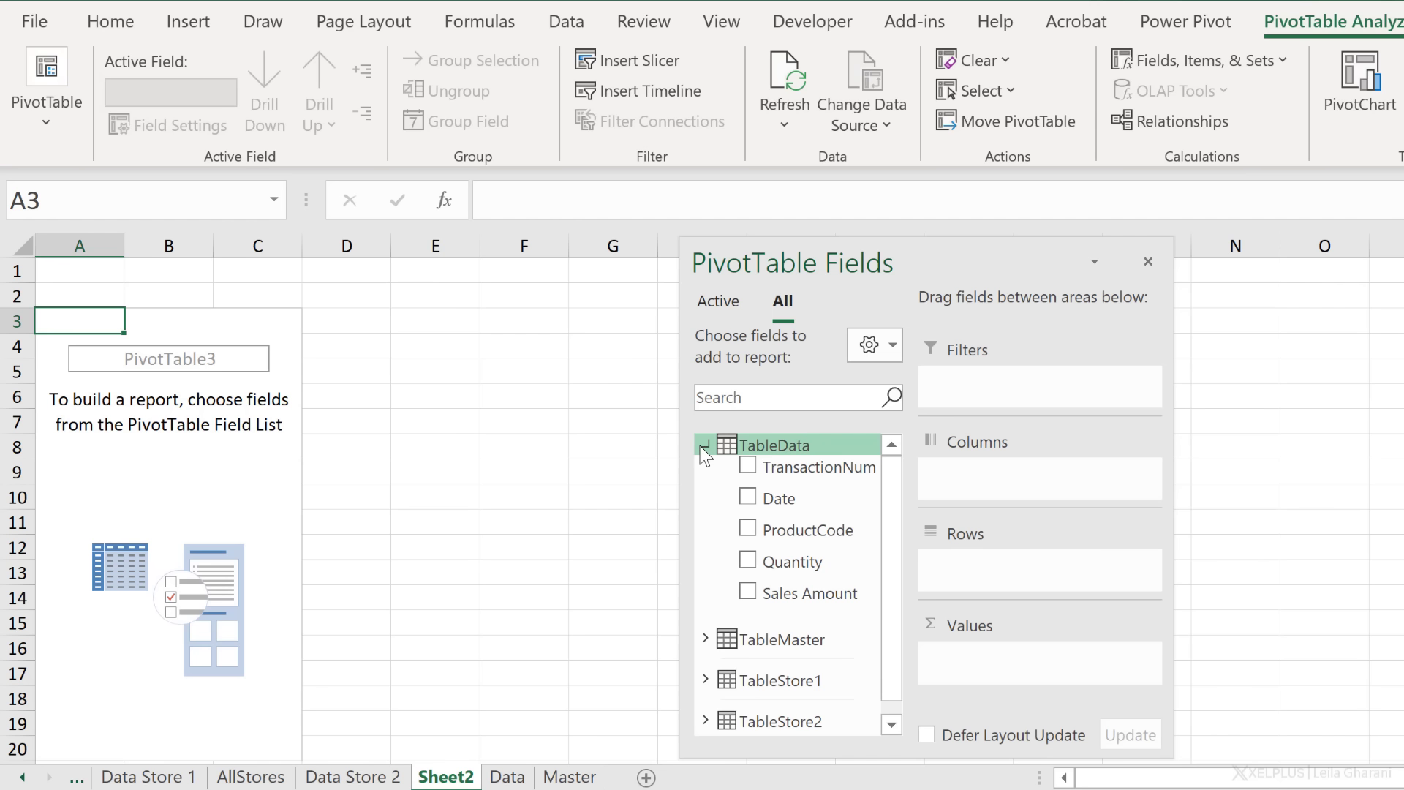
right_click(796, 439)
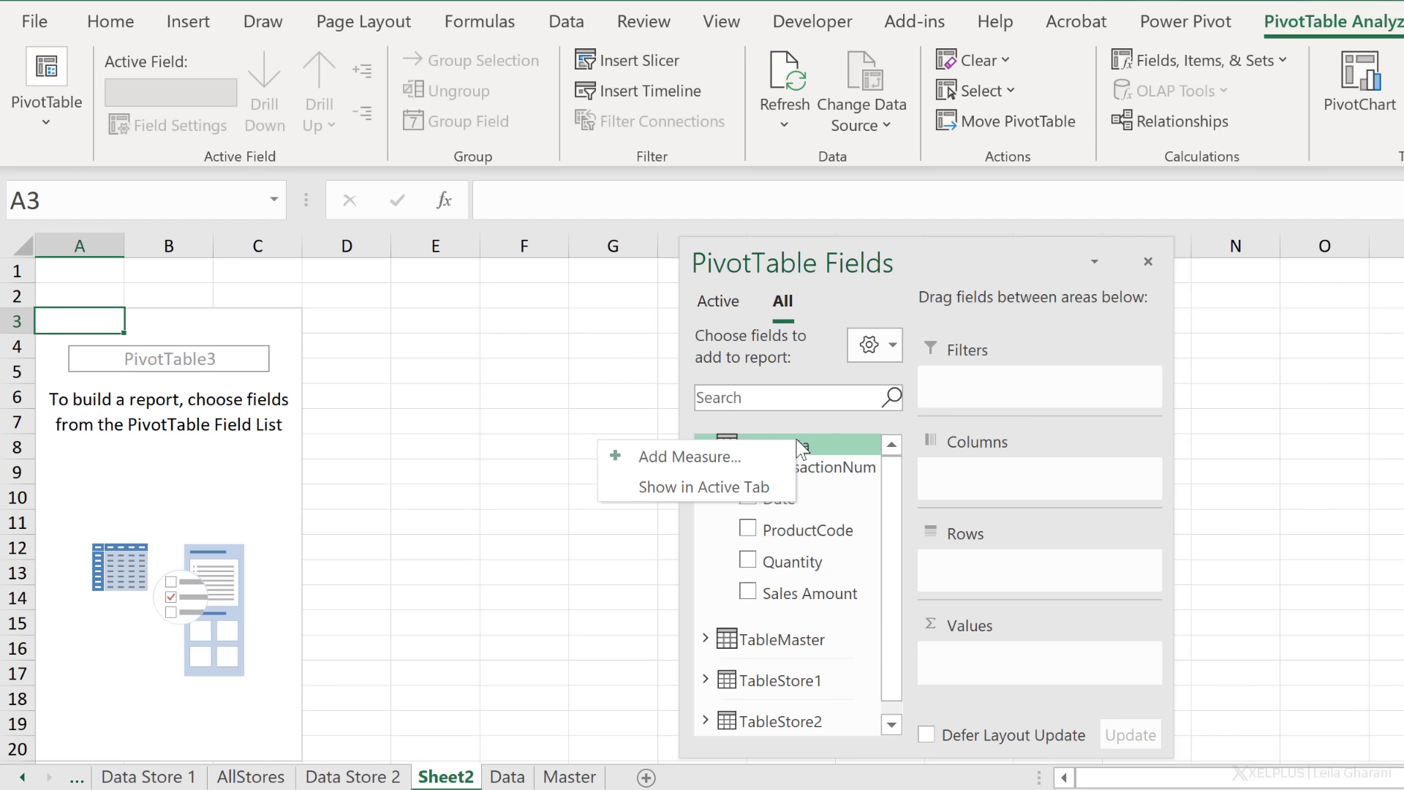
click(752, 486)
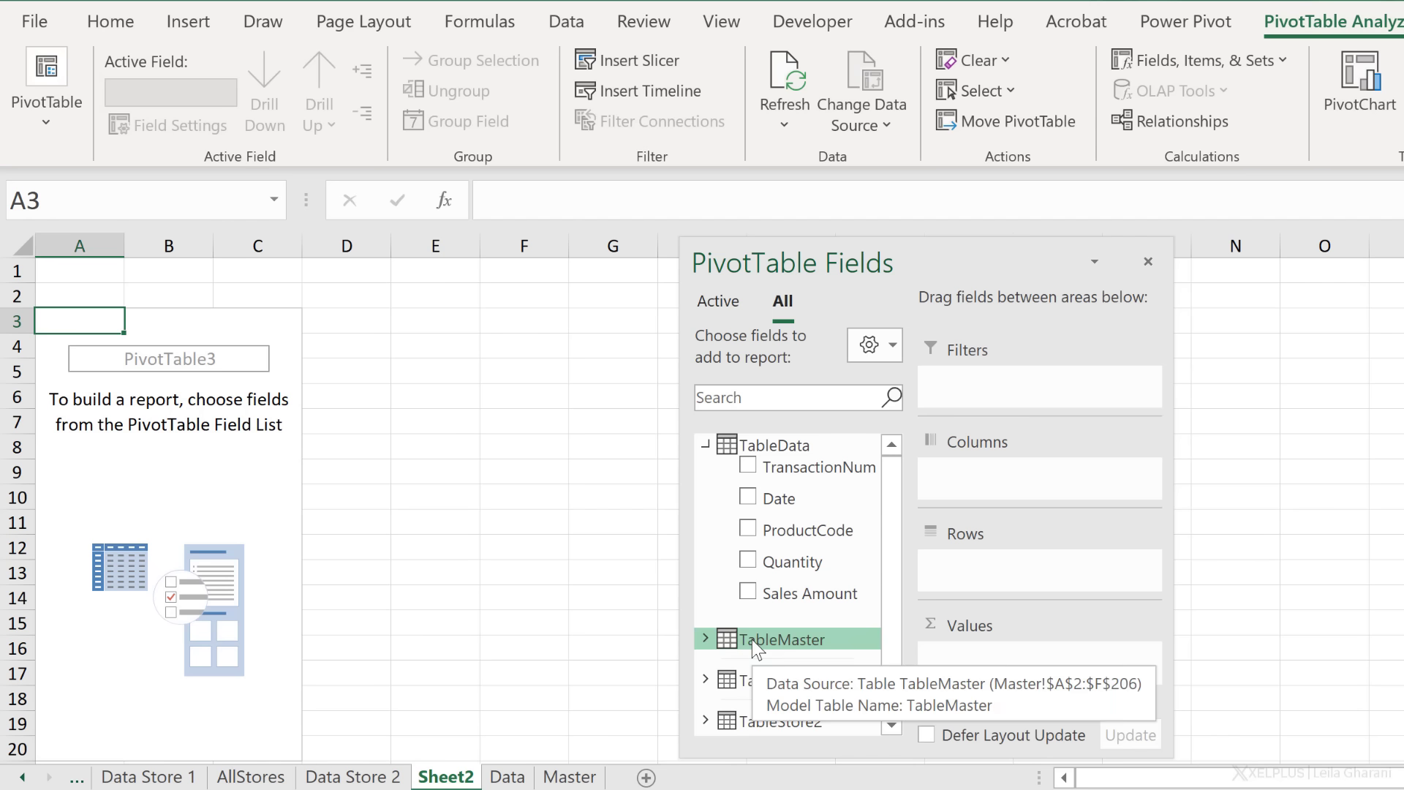
click(713, 300)
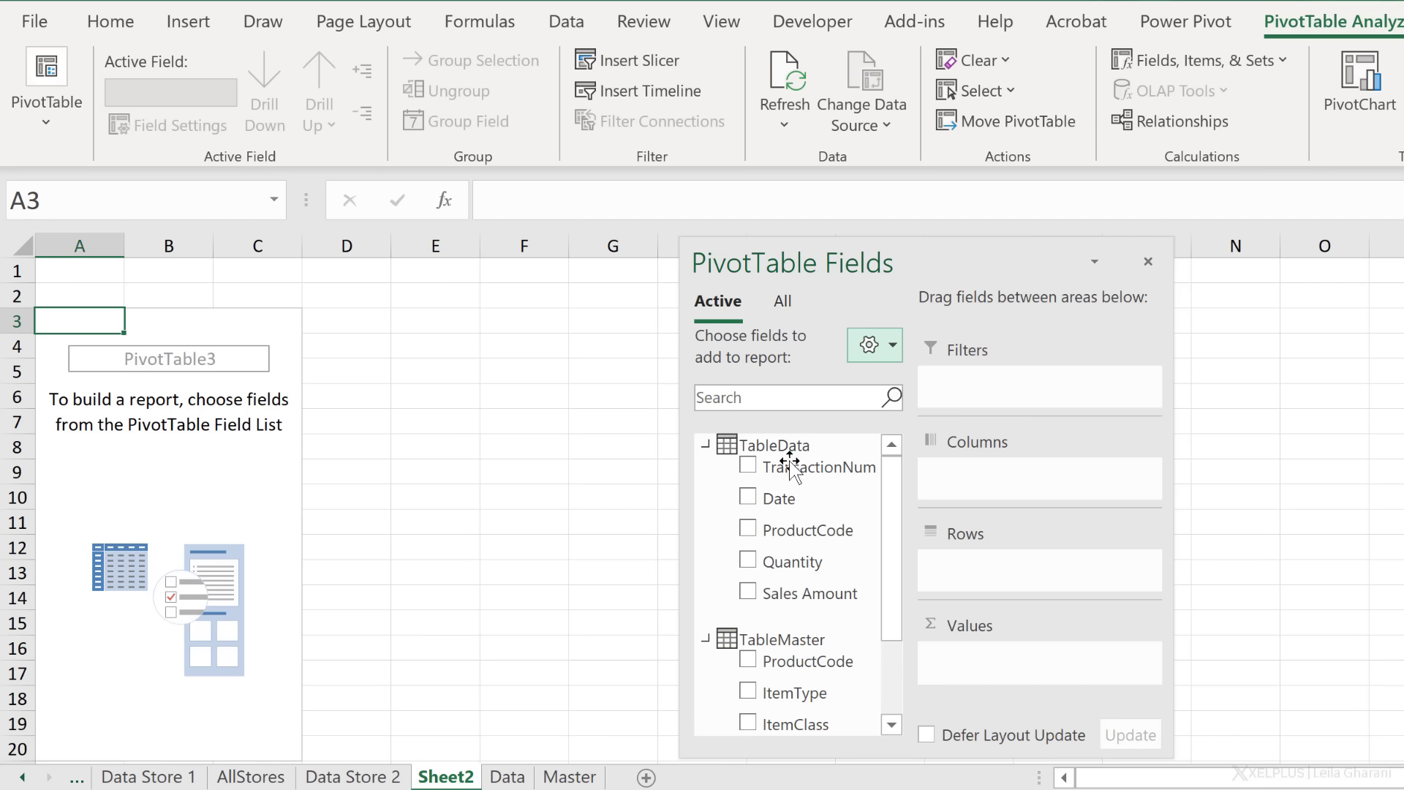
Check Quantity, Sales Amount, Department and Category to build the summary
click(748, 559)
click(749, 592)
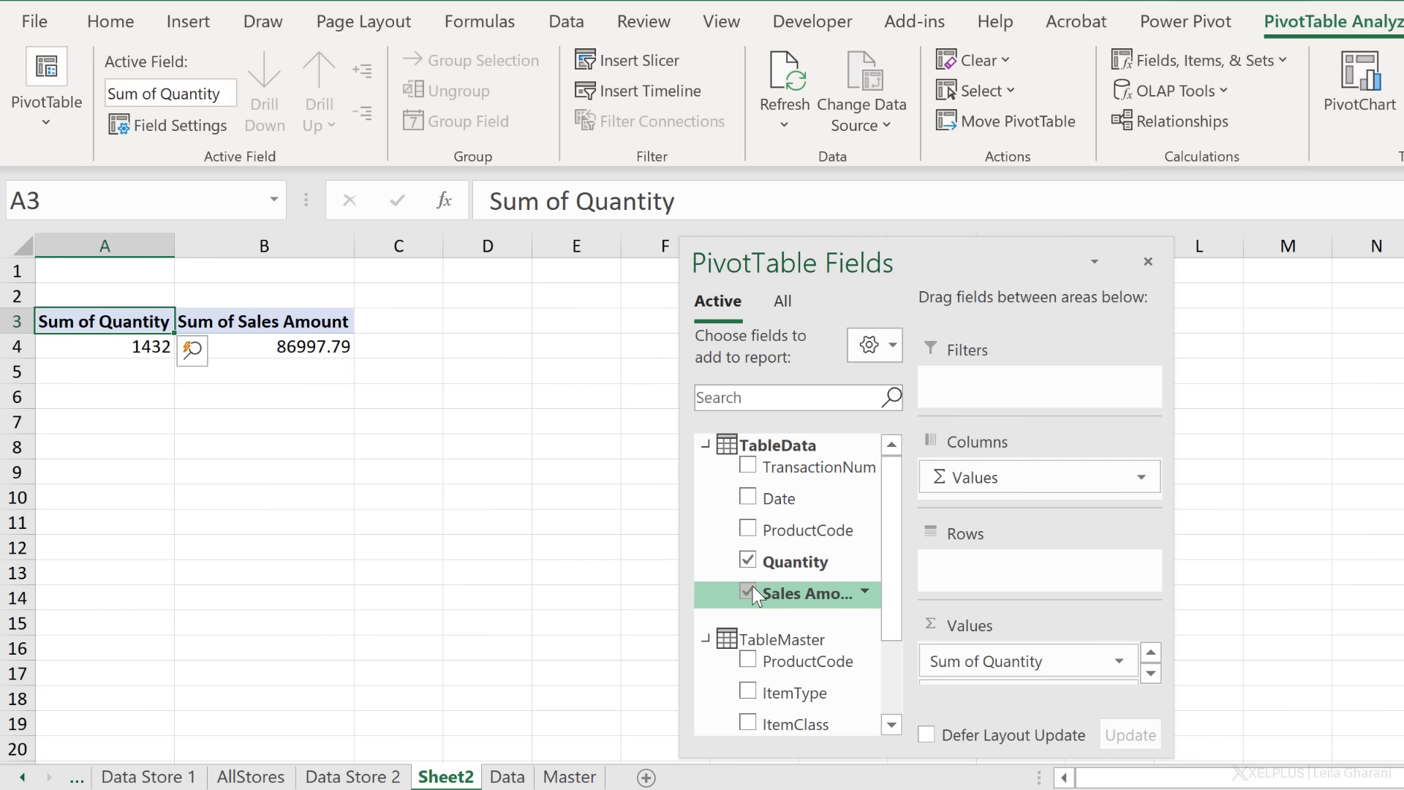
scroll(754, 592, down, 2)
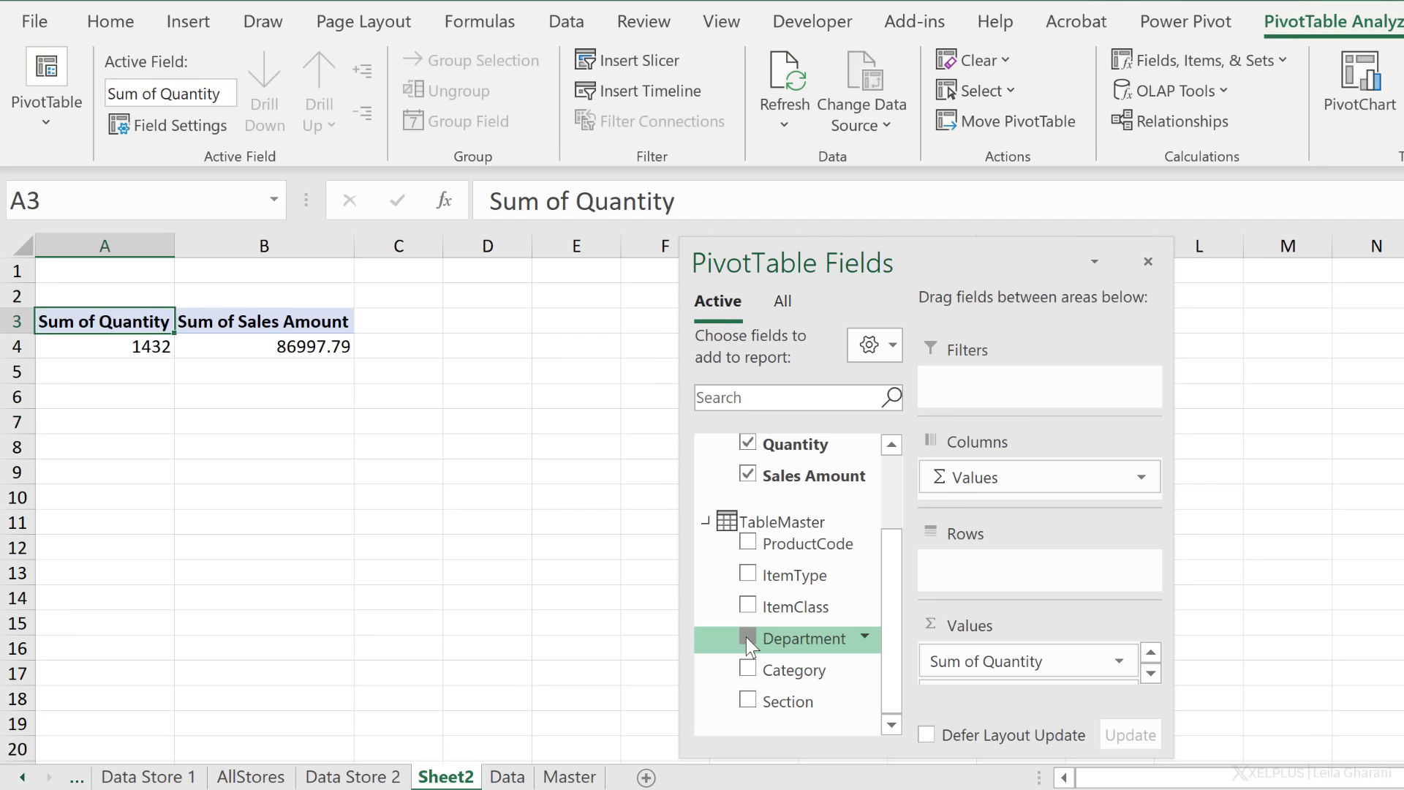
click(746, 638)
click(747, 667)
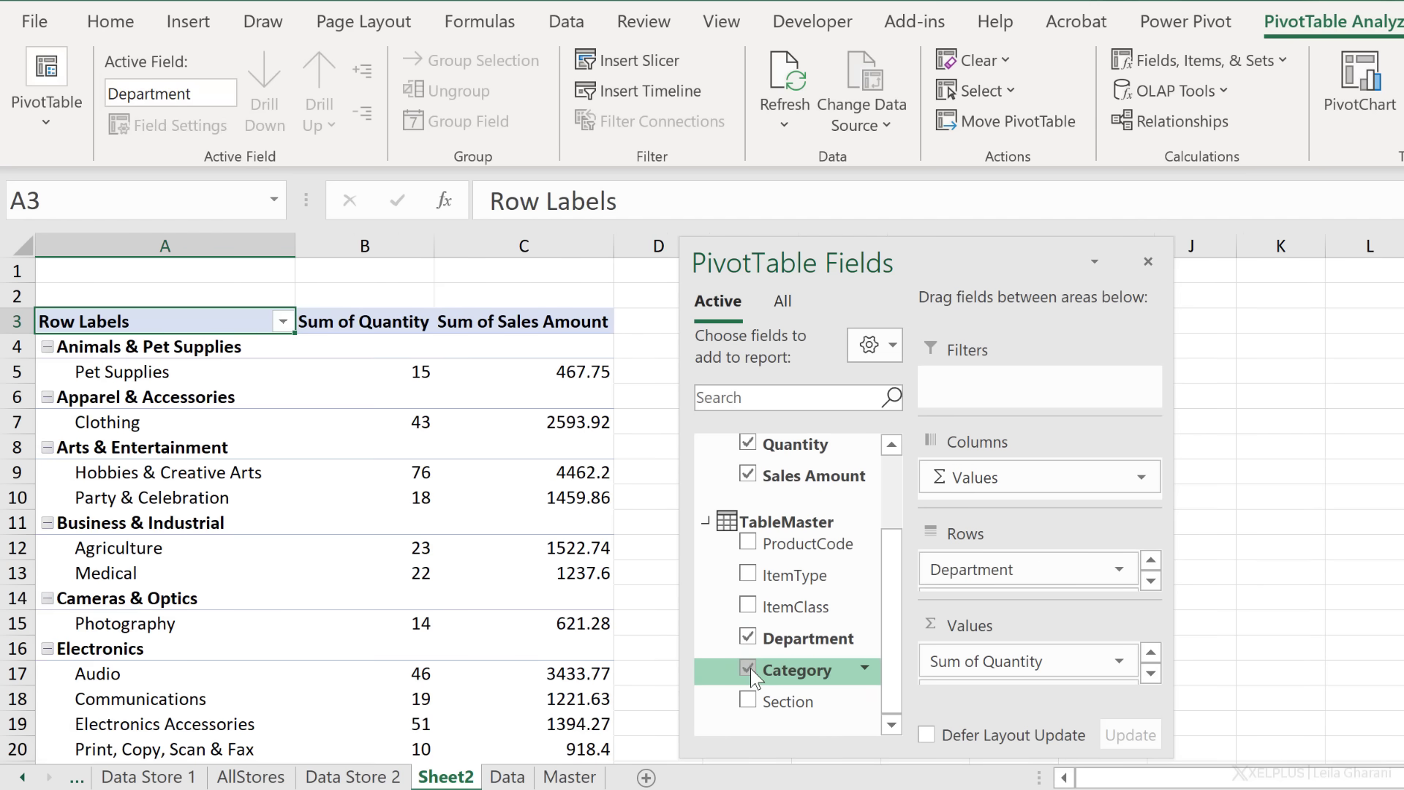
click(242, 505)
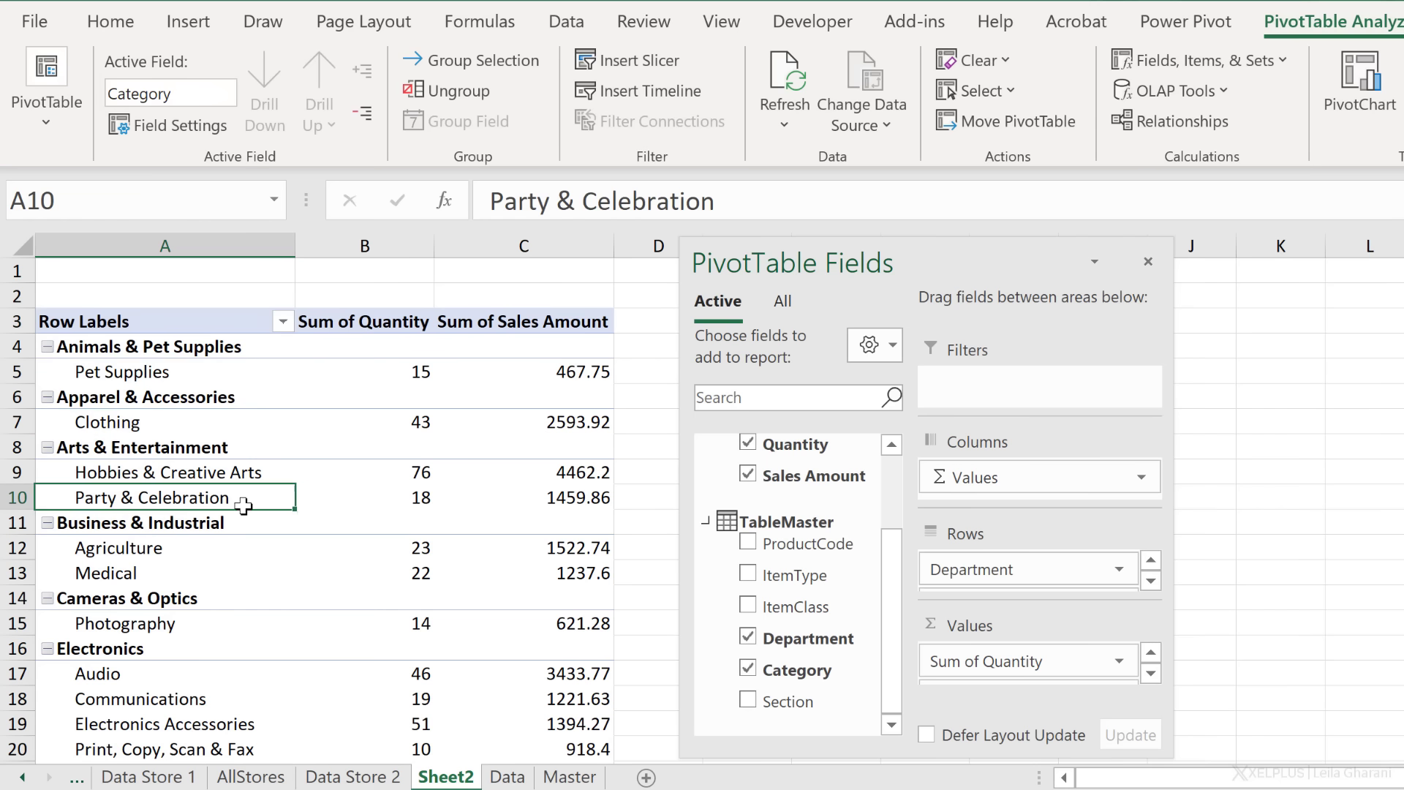